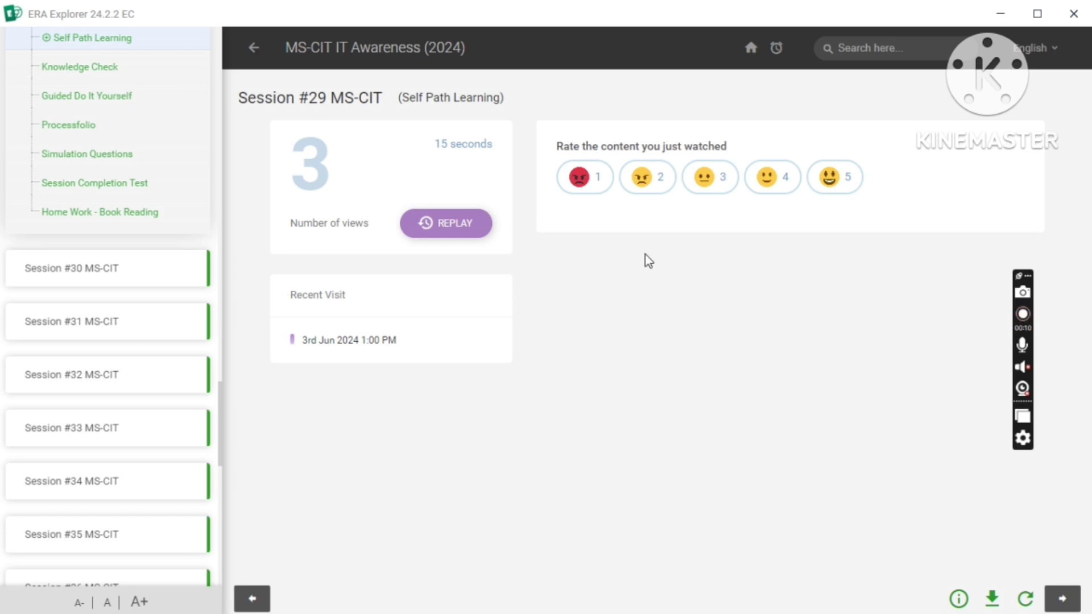
Replay the Session #29 Self Path Learning and start the SPL-Data Tab & Sales Receipt activity.
click(470, 228)
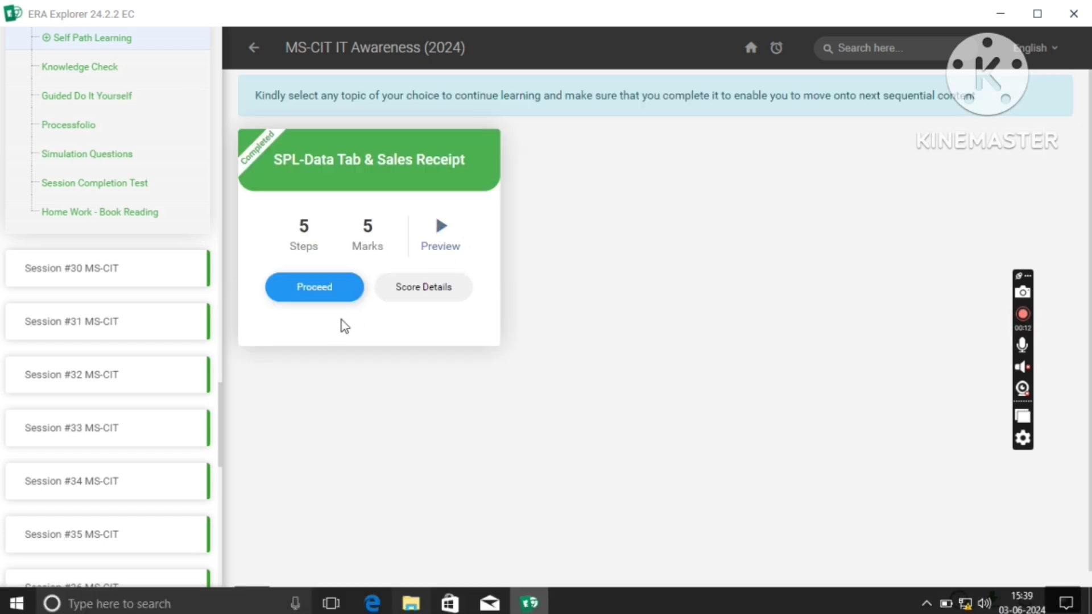
click(329, 290)
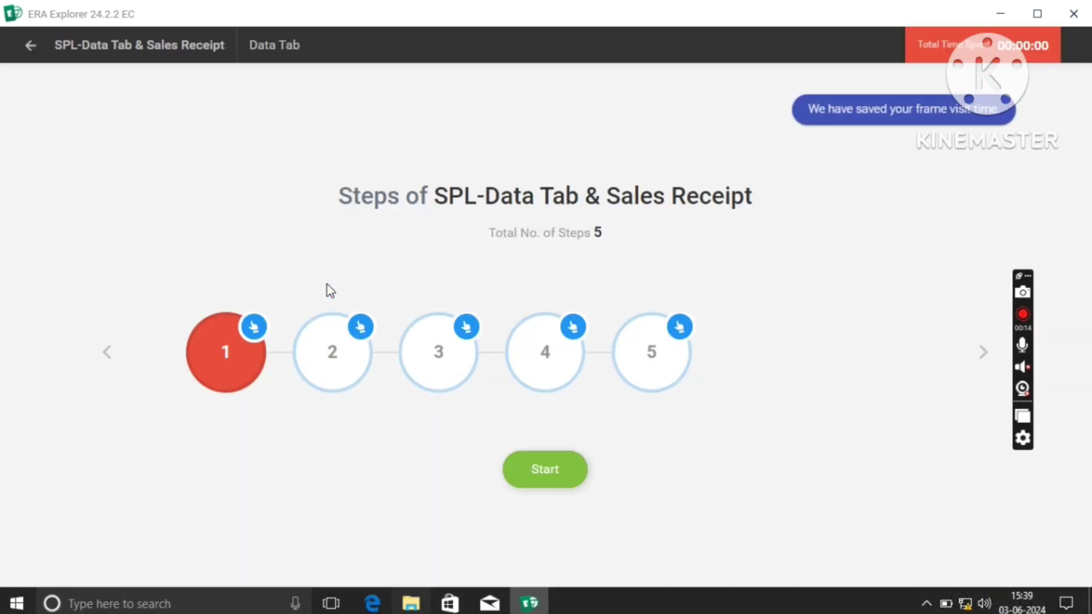
click(548, 478)
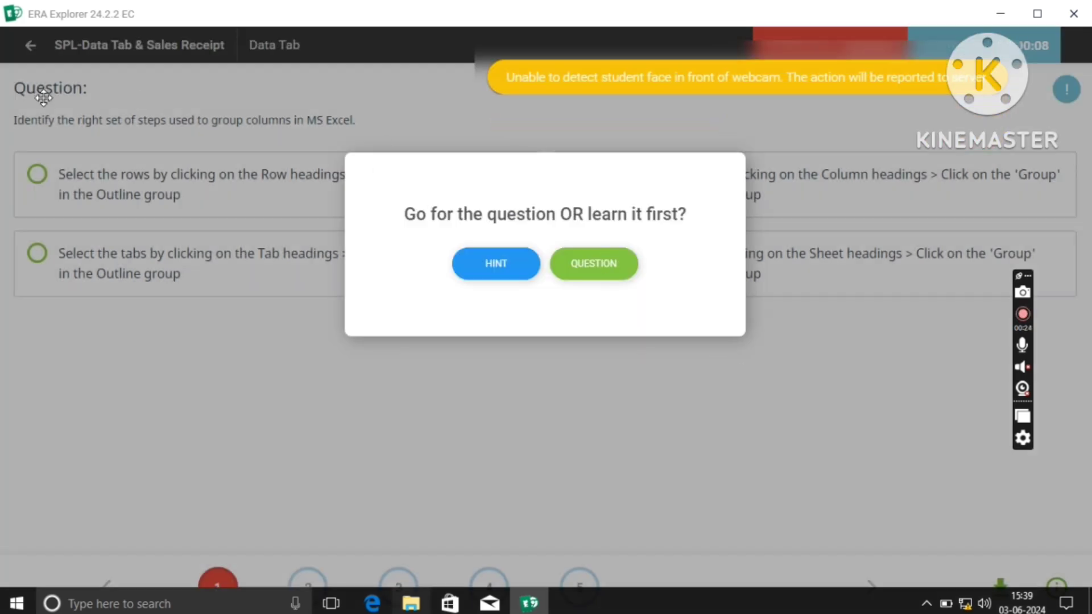
Answer the column grouping question with selecting columns by their Column headings and using 'Group' in the Outline group, and continue.
click(596, 272)
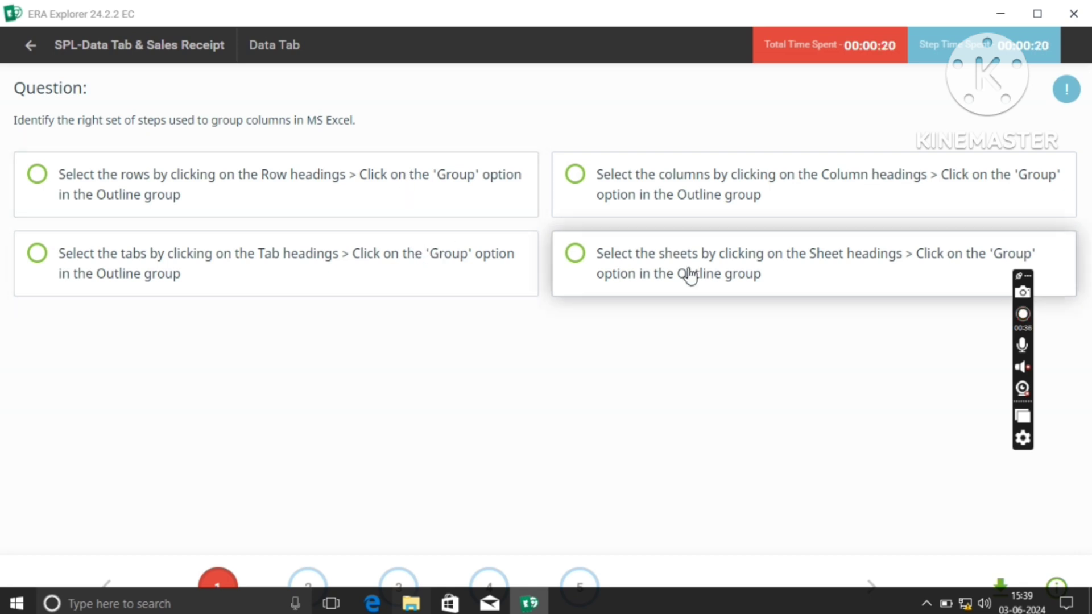
click(574, 183)
click(567, 393)
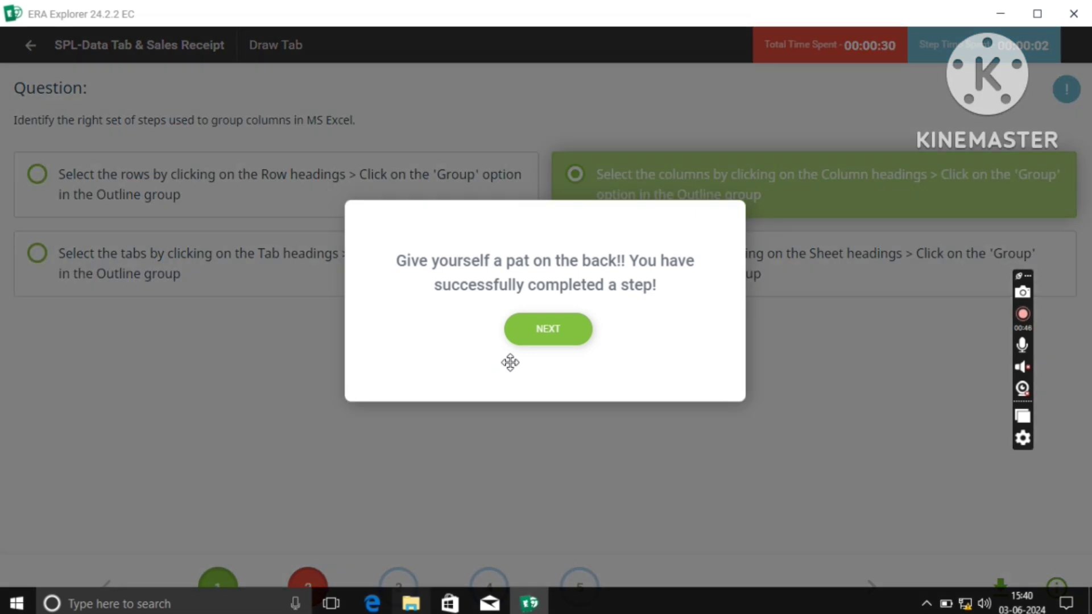
click(555, 335)
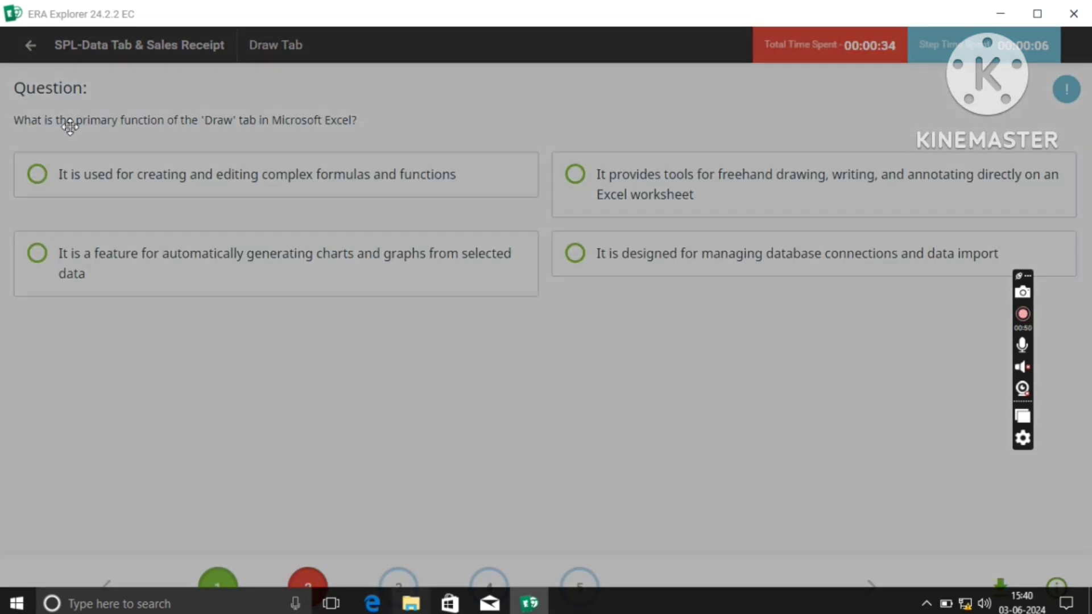
Answer the Draw tab question with the option on tools for freehand drawing, writing and annotating directly on an Excel worksheet, and continue.
click(620, 270)
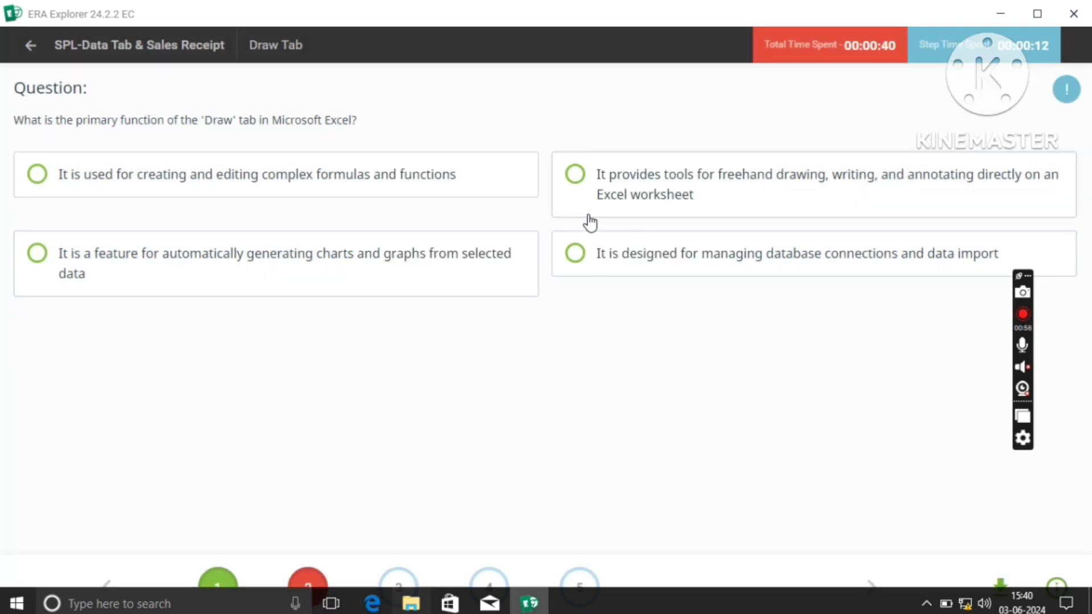
click(575, 182)
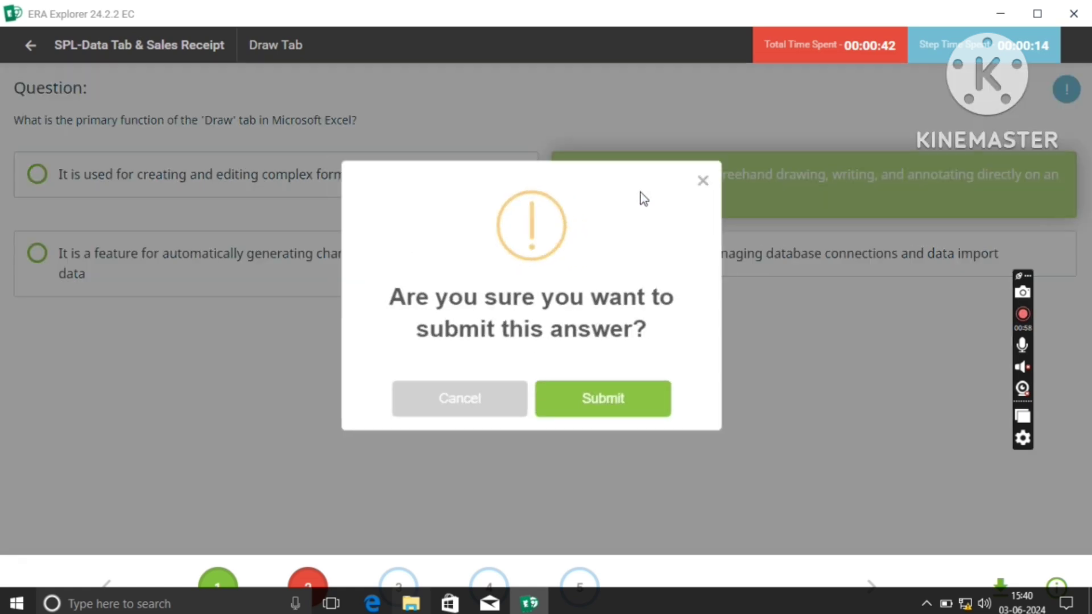
click(709, 185)
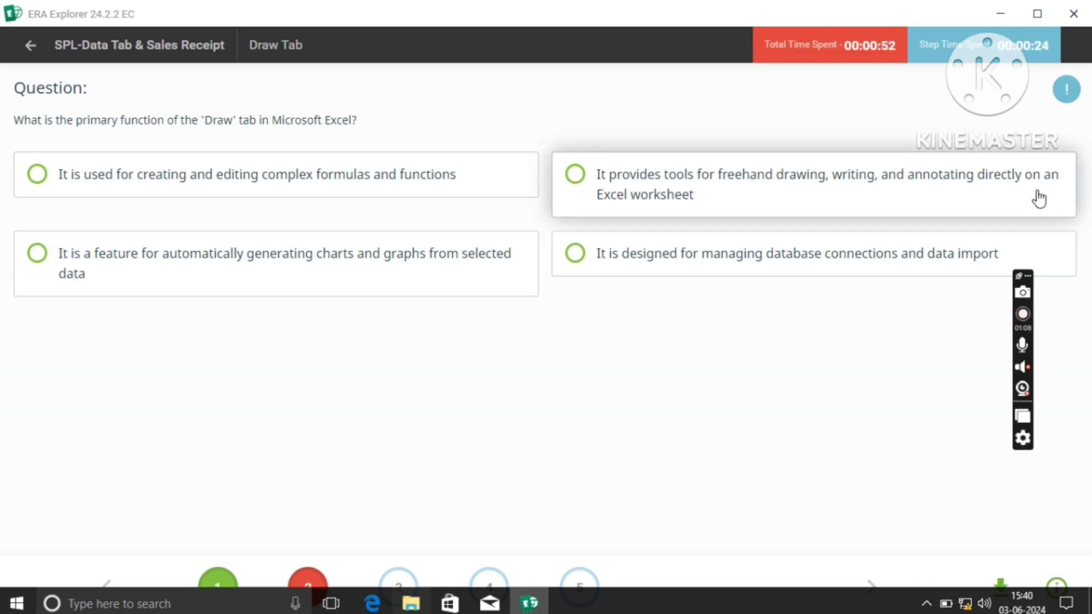
click(575, 174)
click(606, 402)
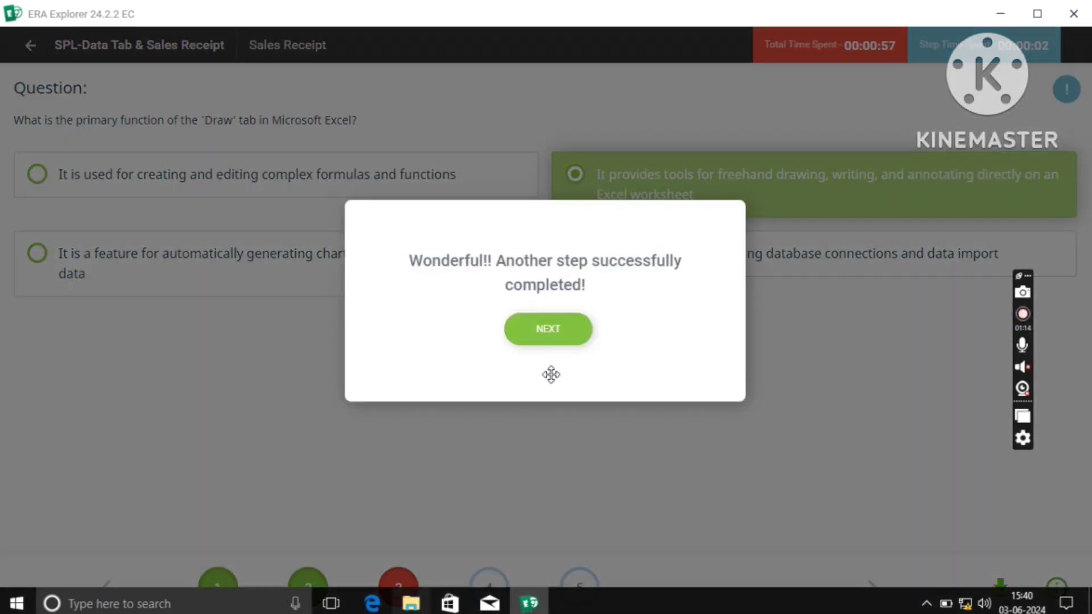
click(556, 337)
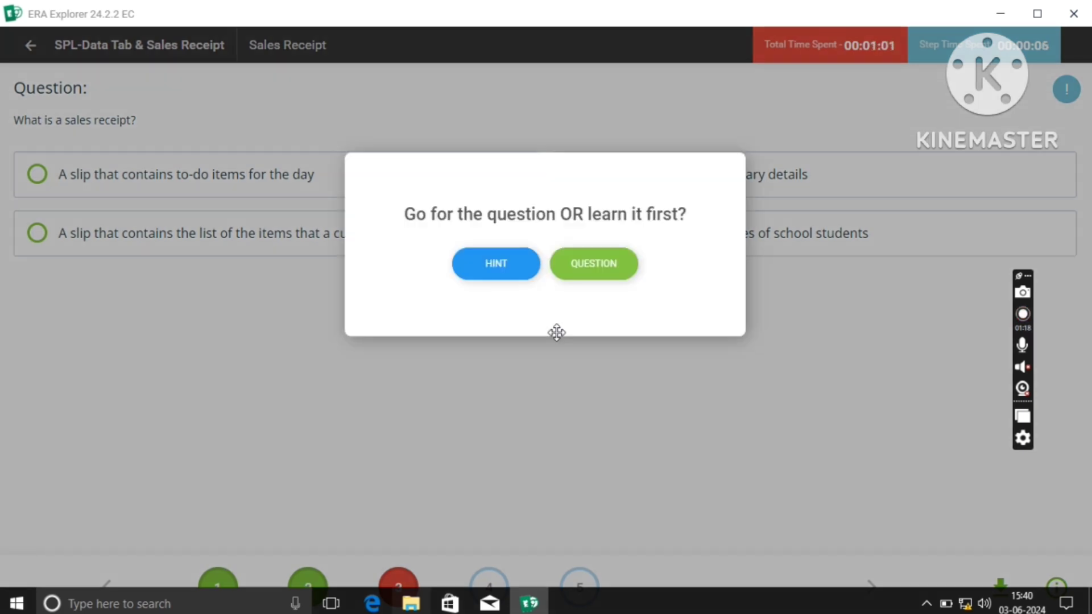
Answer the sales receipt definition question with the slip containing the list of items that a customer orders, and continue.
click(605, 270)
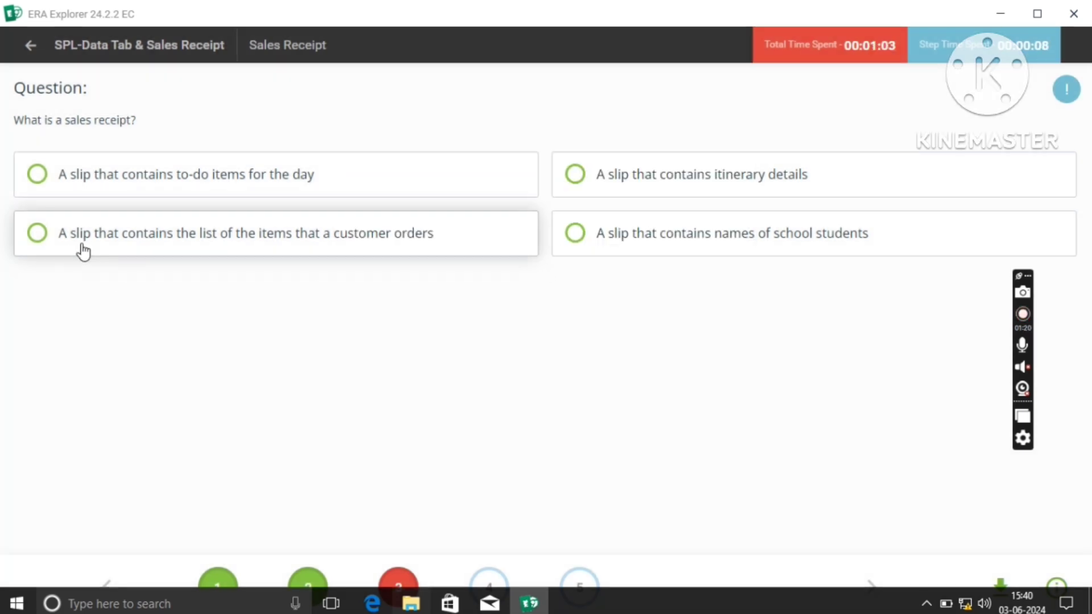
click(82, 246)
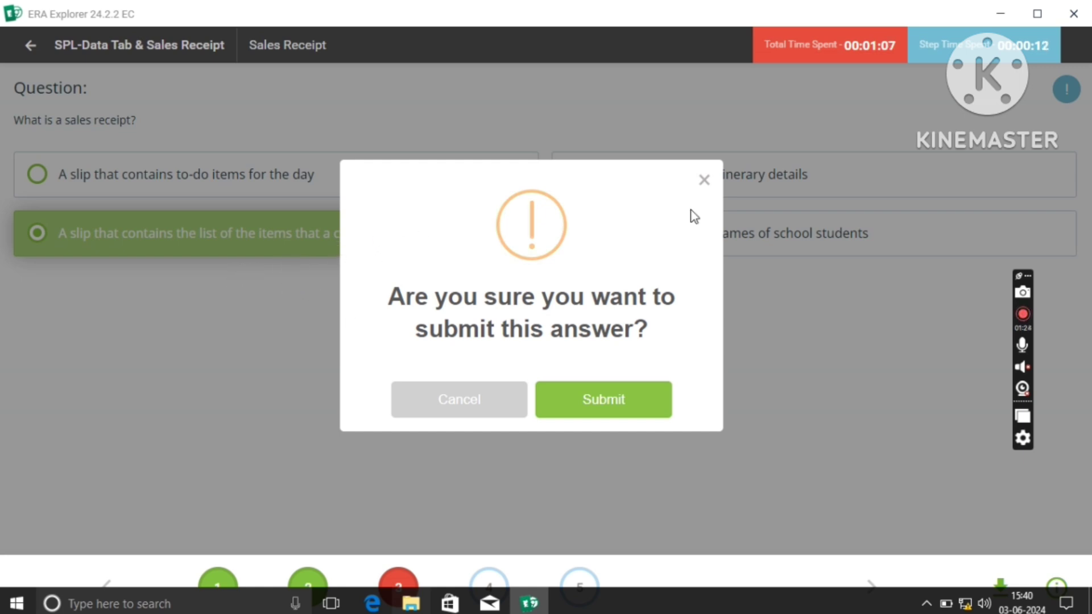
click(704, 180)
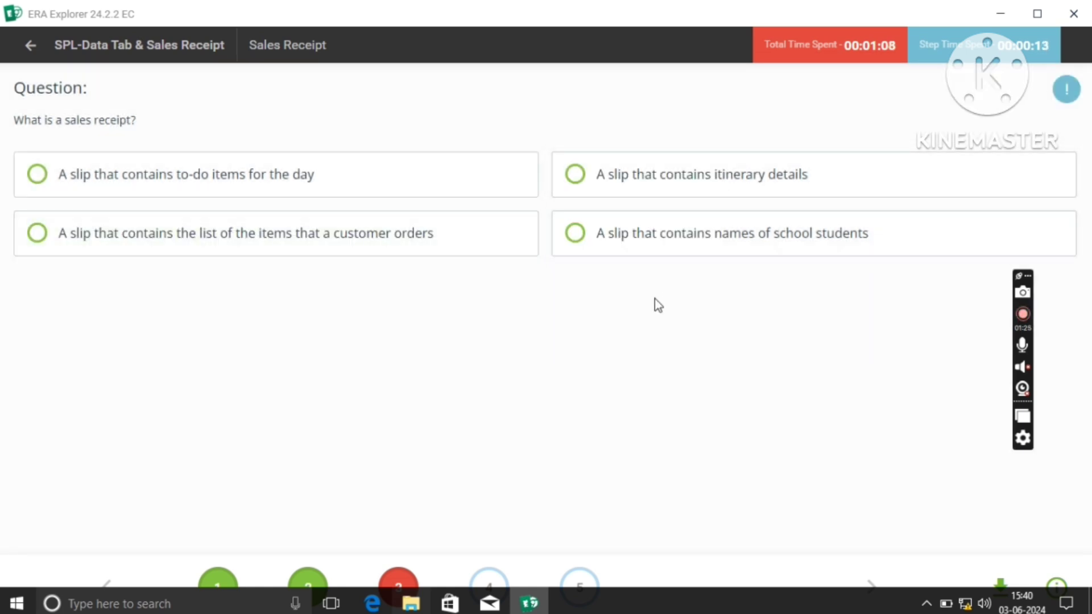
click(429, 252)
click(566, 405)
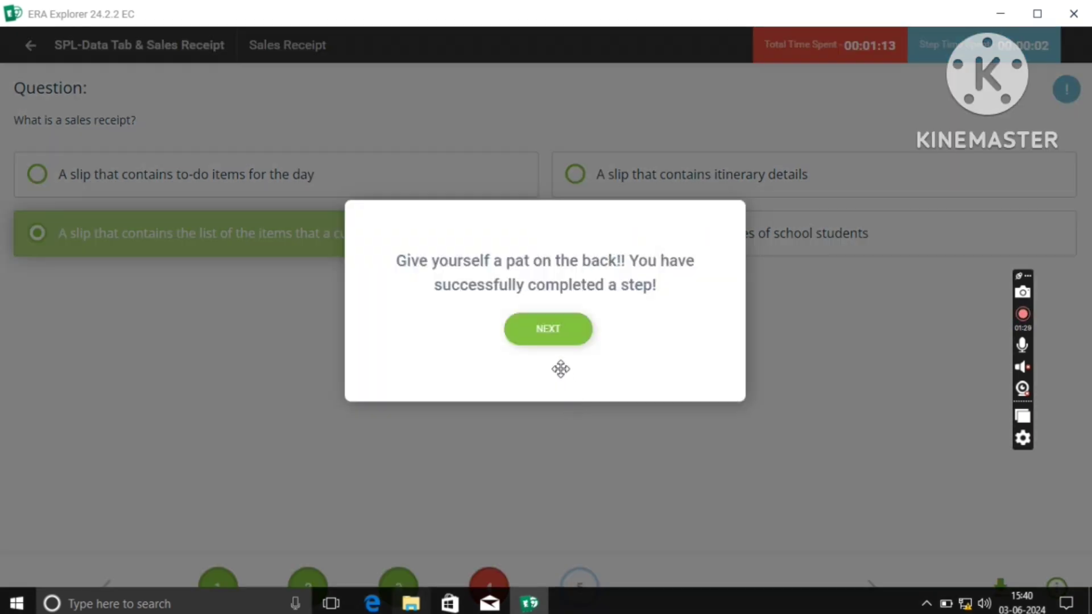
click(551, 331)
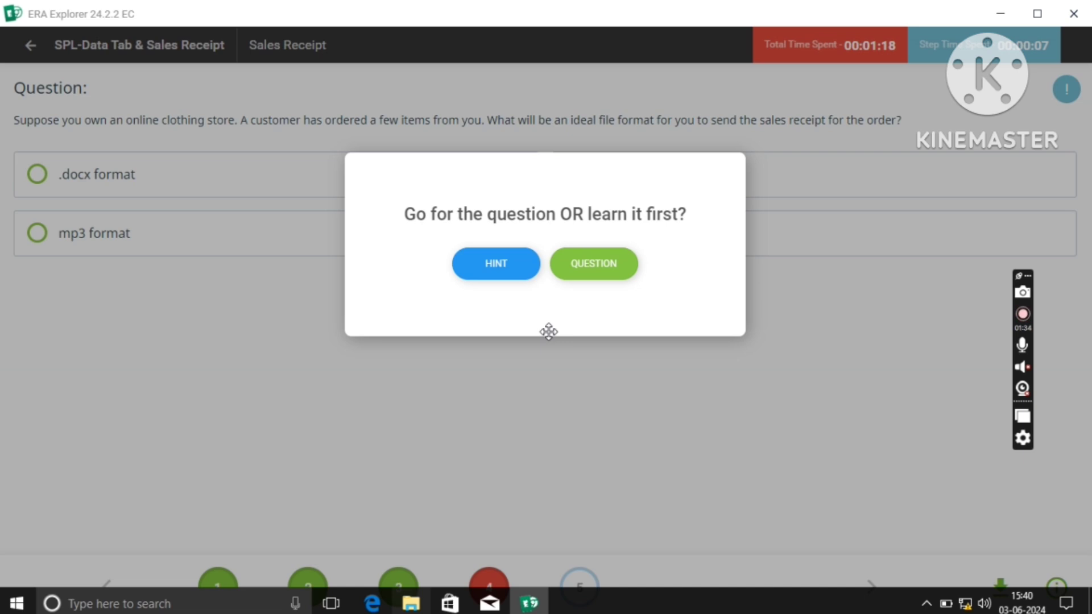
Submit PDF format as the ideal file format for sending the clothing store's sales receipt, and continue.
click(602, 271)
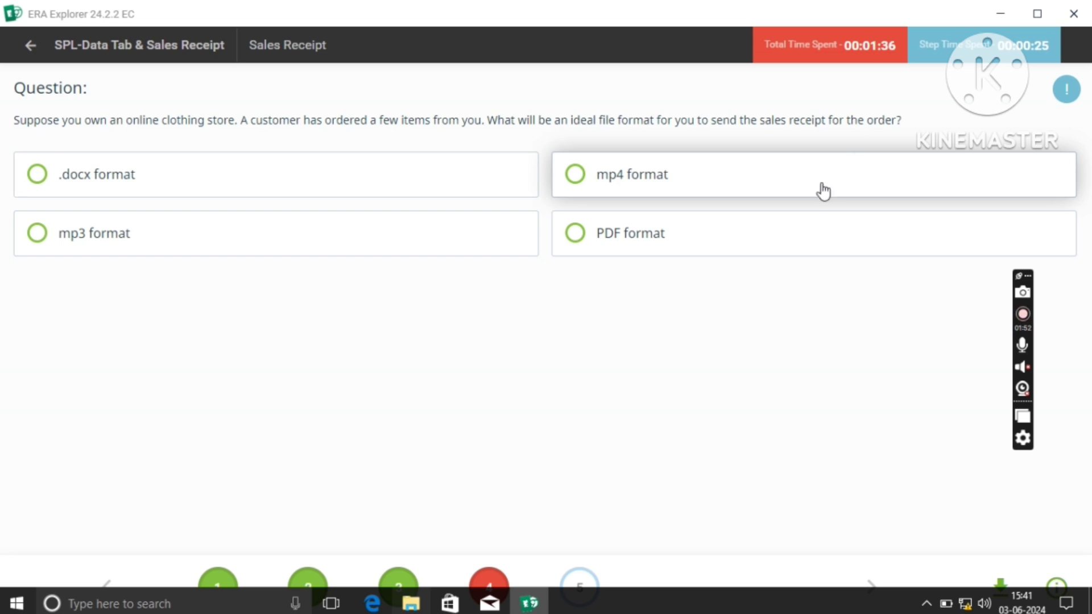
click(610, 247)
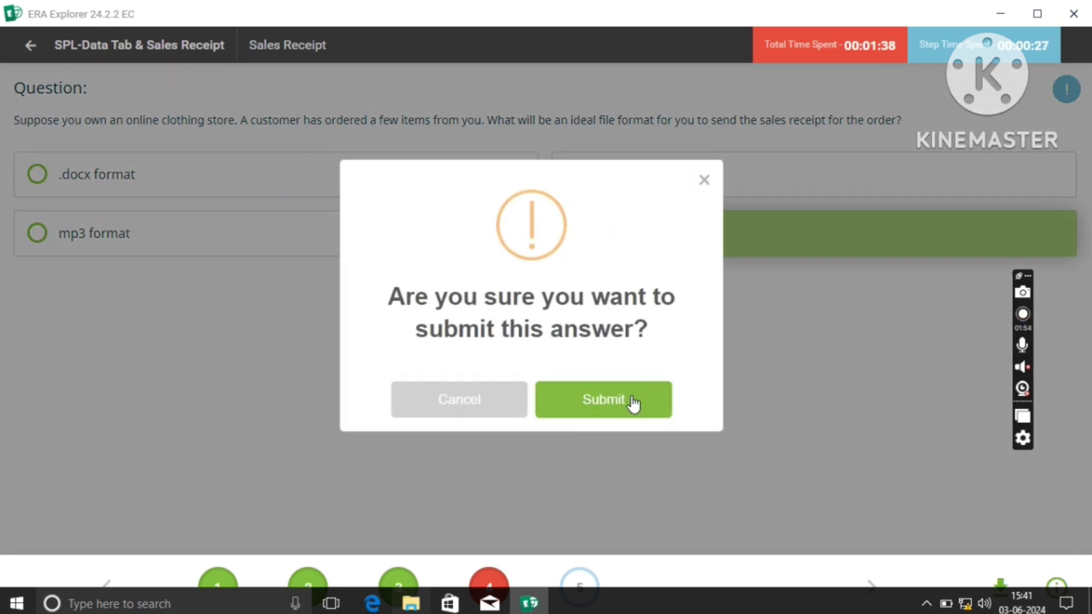
click(634, 399)
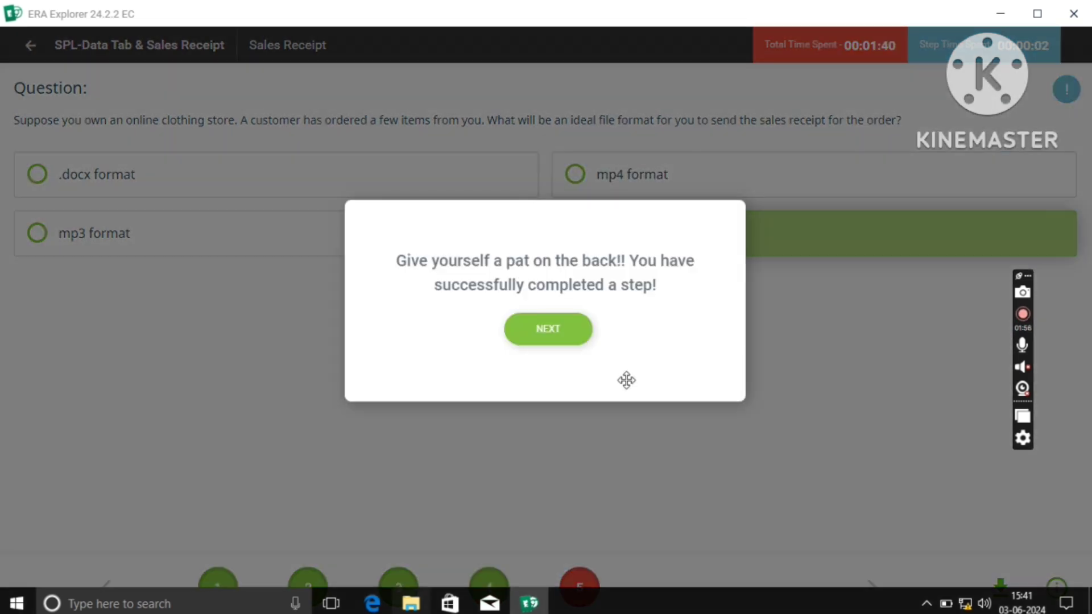
click(549, 332)
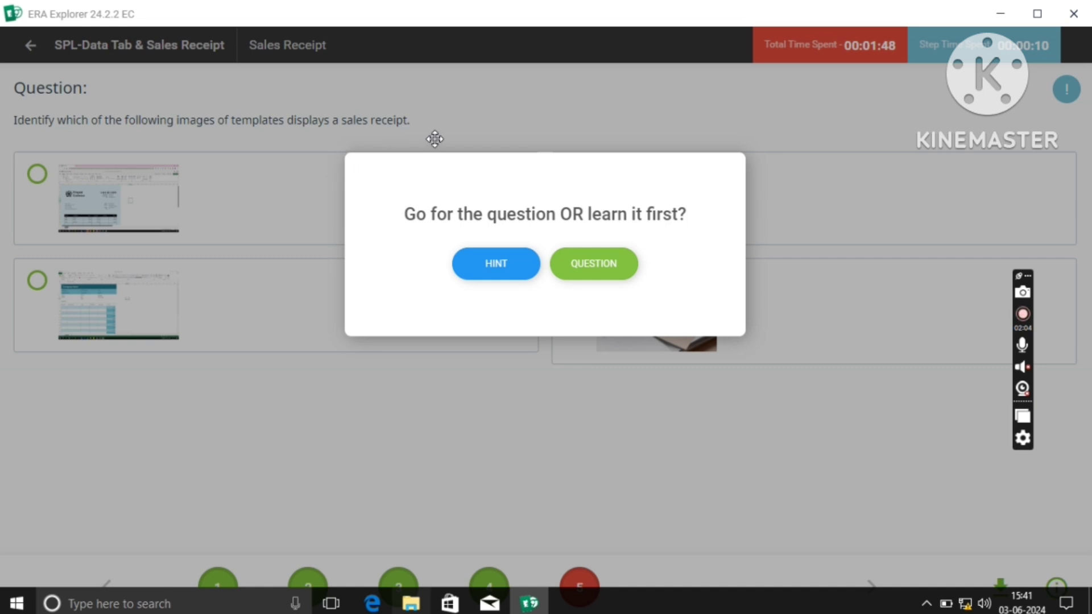
Submit the Elegant Embrace sale receipt image as the template displaying a sales receipt, and finish the activity.
click(616, 275)
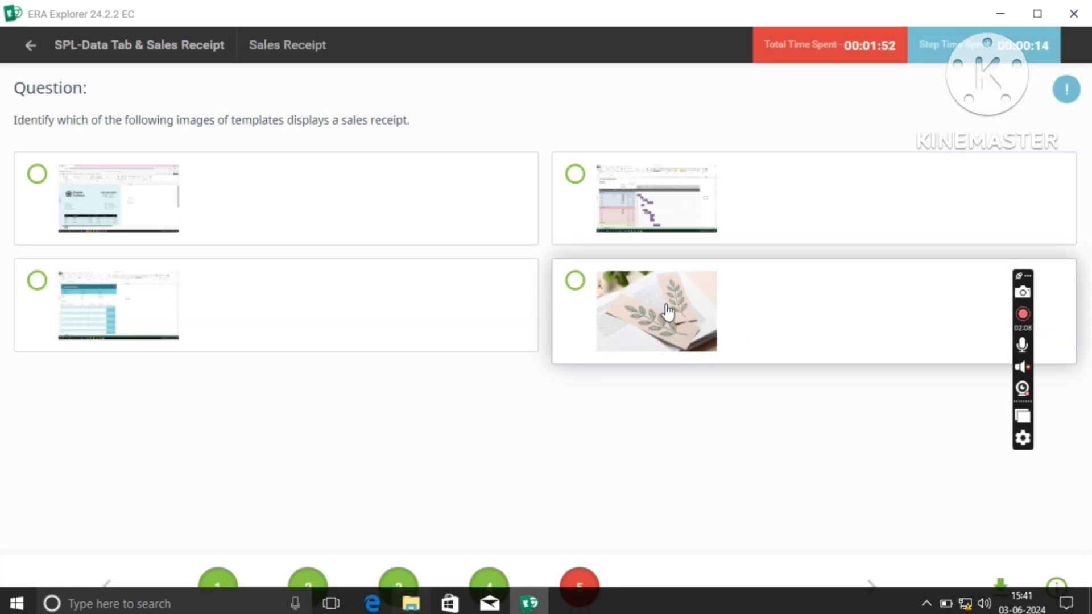
click(139, 215)
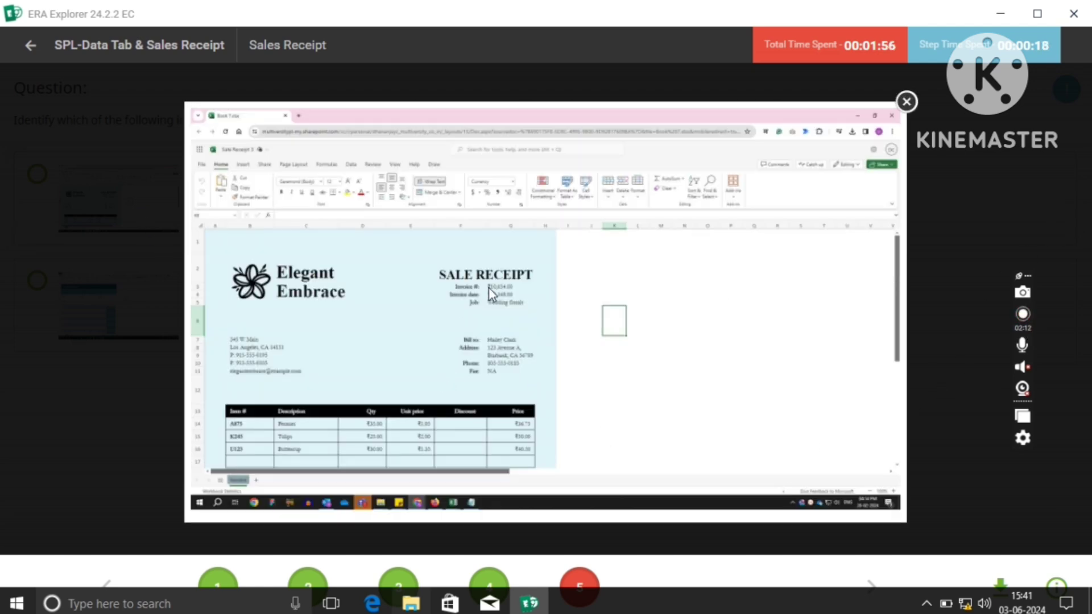
click(907, 101)
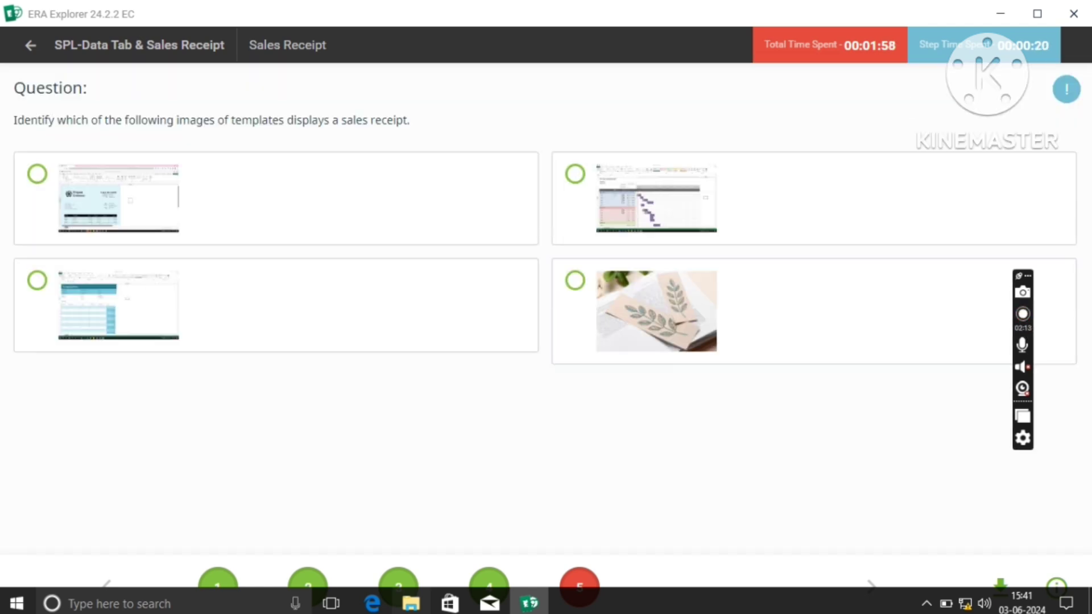
click(35, 175)
click(593, 400)
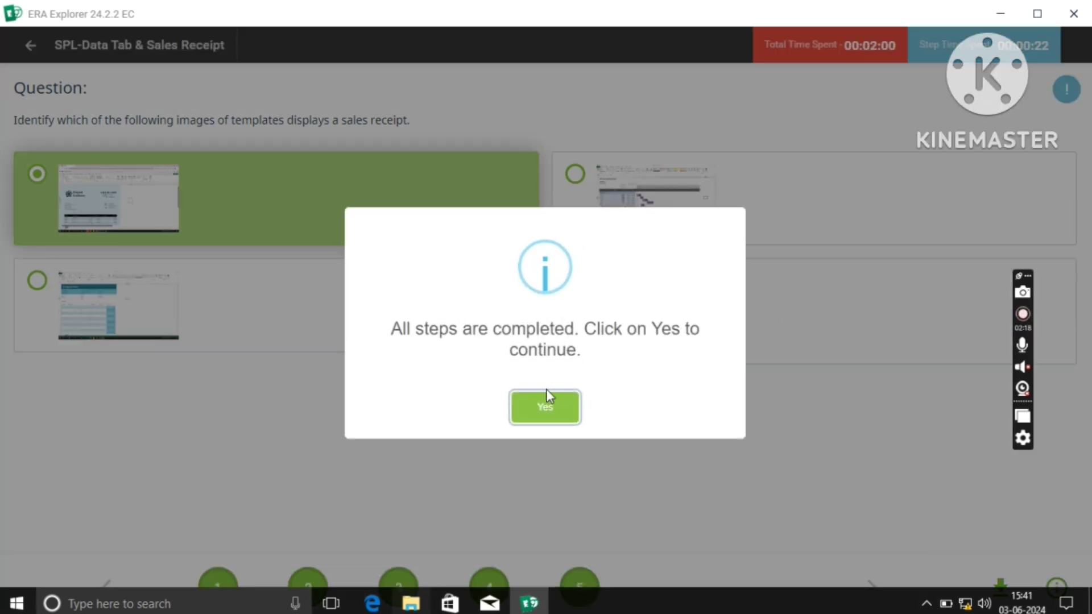
click(546, 410)
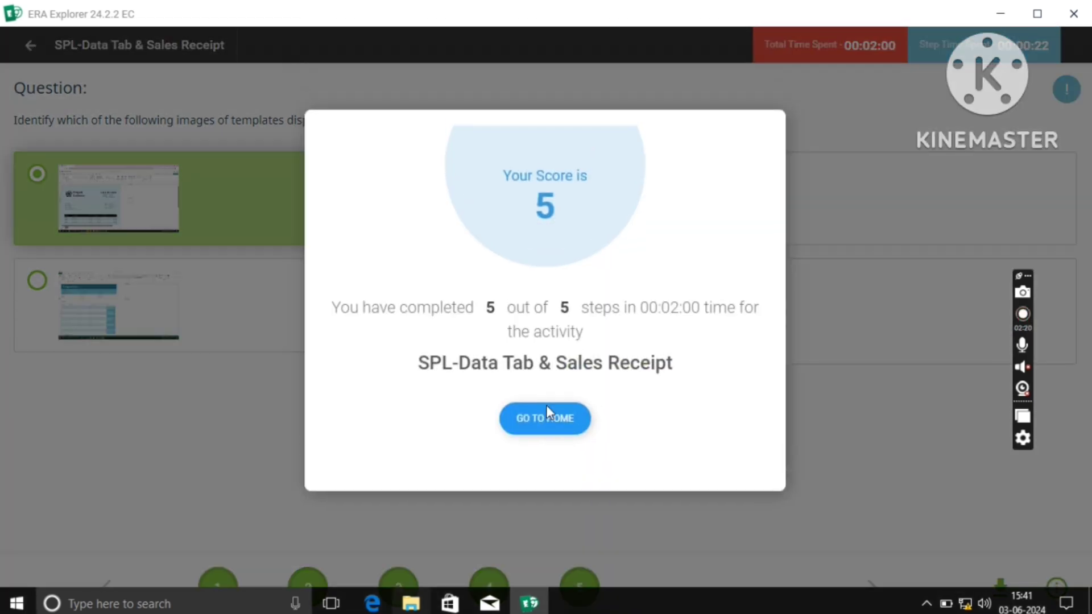
click(550, 418)
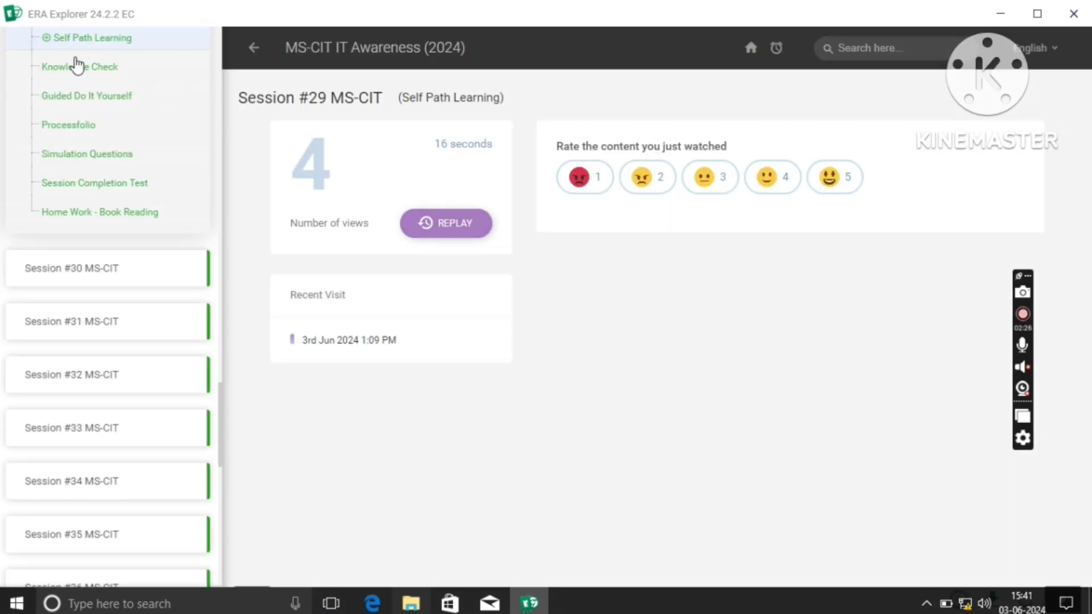
Open the Session #29 Knowledge Check and start the exam for Attempt 2.
click(77, 65)
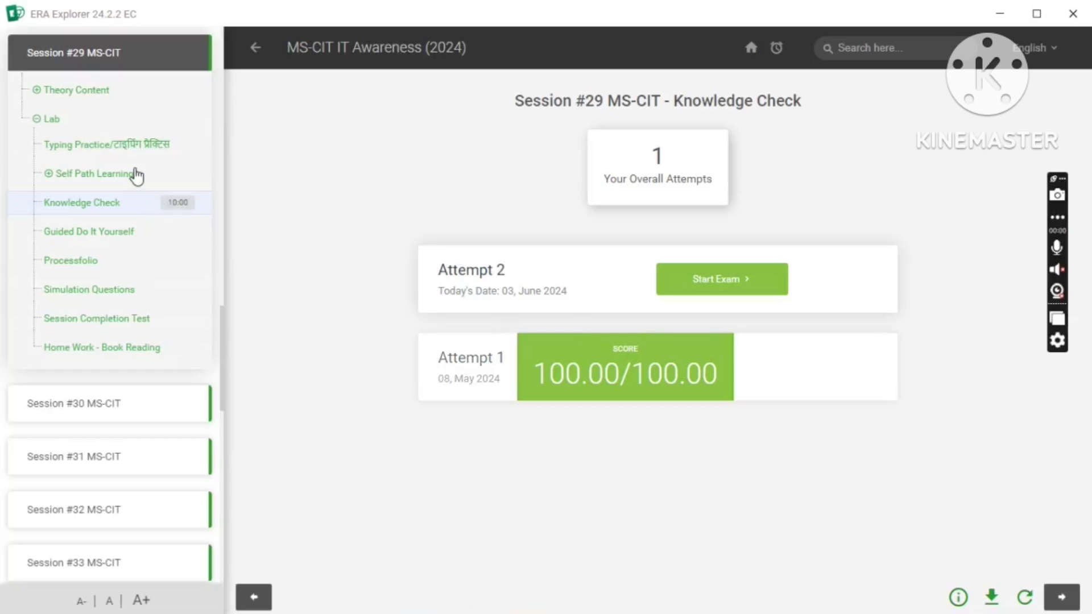
click(82, 205)
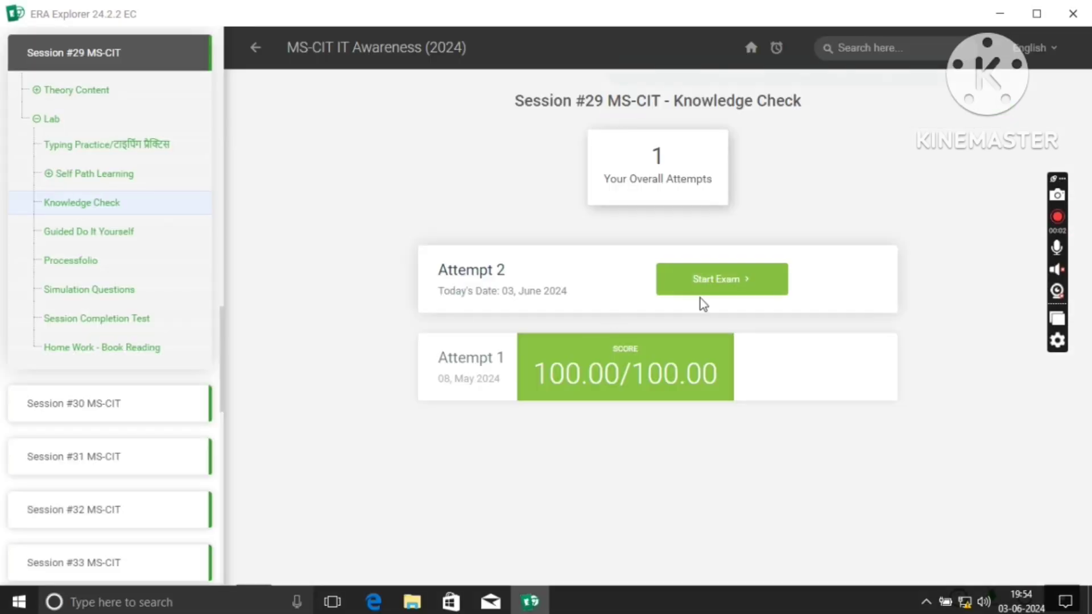
click(705, 291)
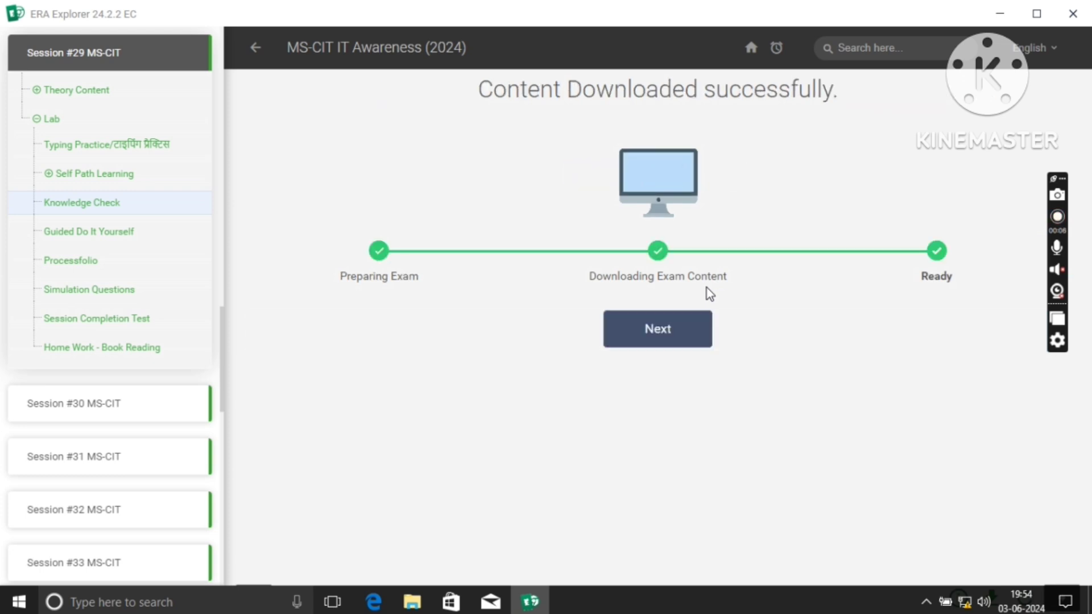
click(691, 343)
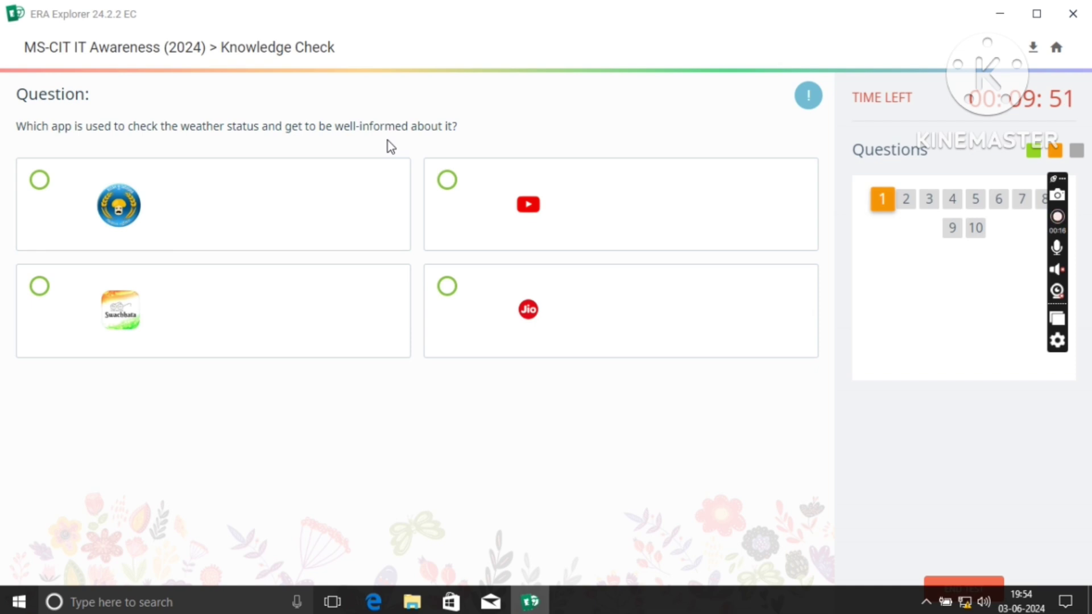
Answer the weather app question with the round blue-and-gold logo, and the Kisan Suvidha question with Humidity, Temperature and Rainfall.
click(41, 183)
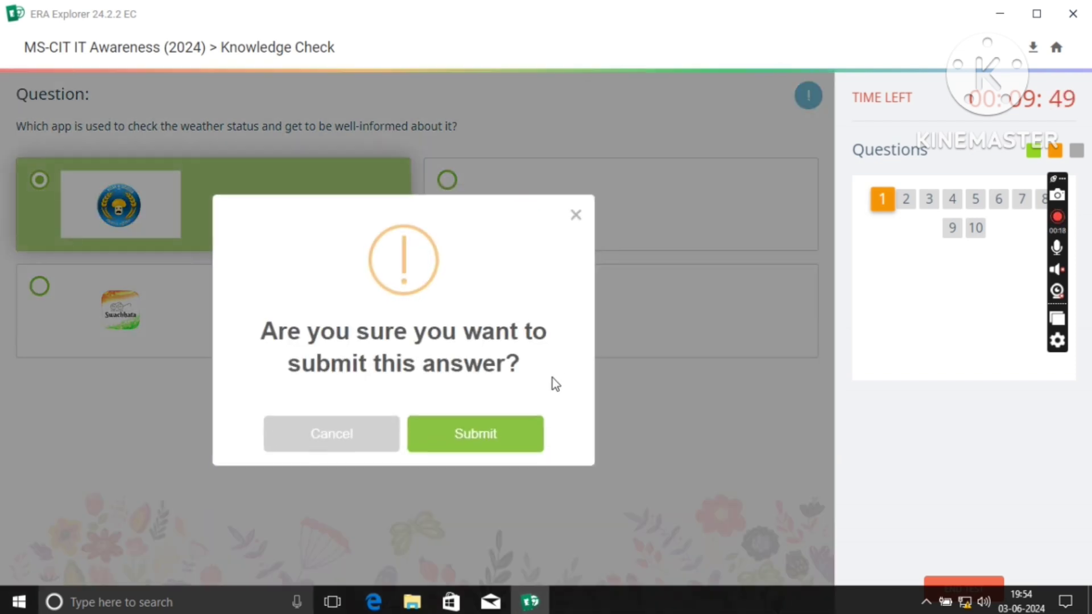
click(494, 429)
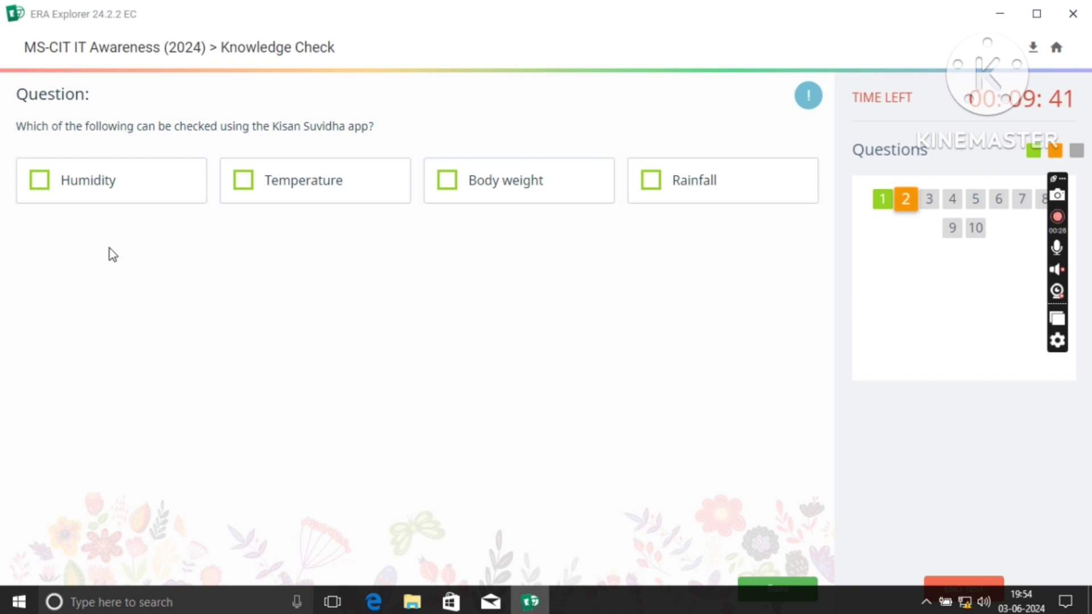
click(98, 208)
click(309, 205)
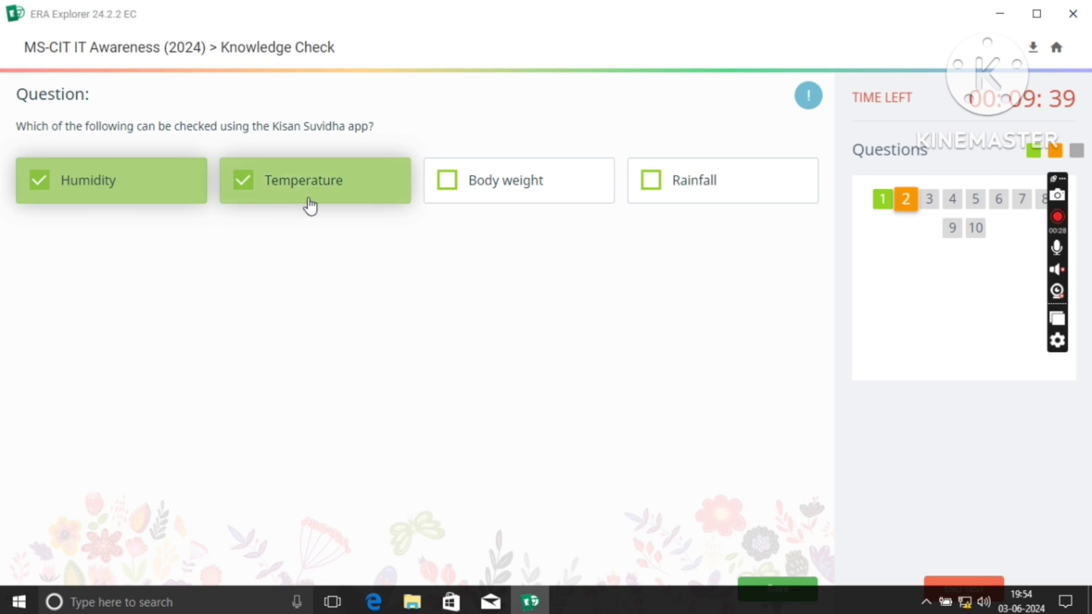
click(645, 189)
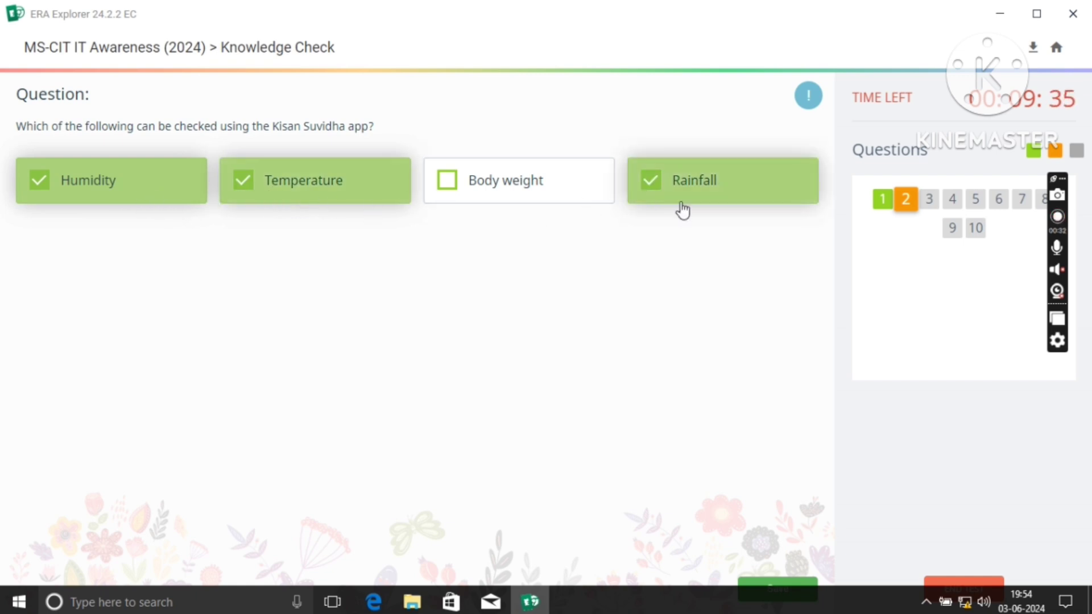
click(771, 587)
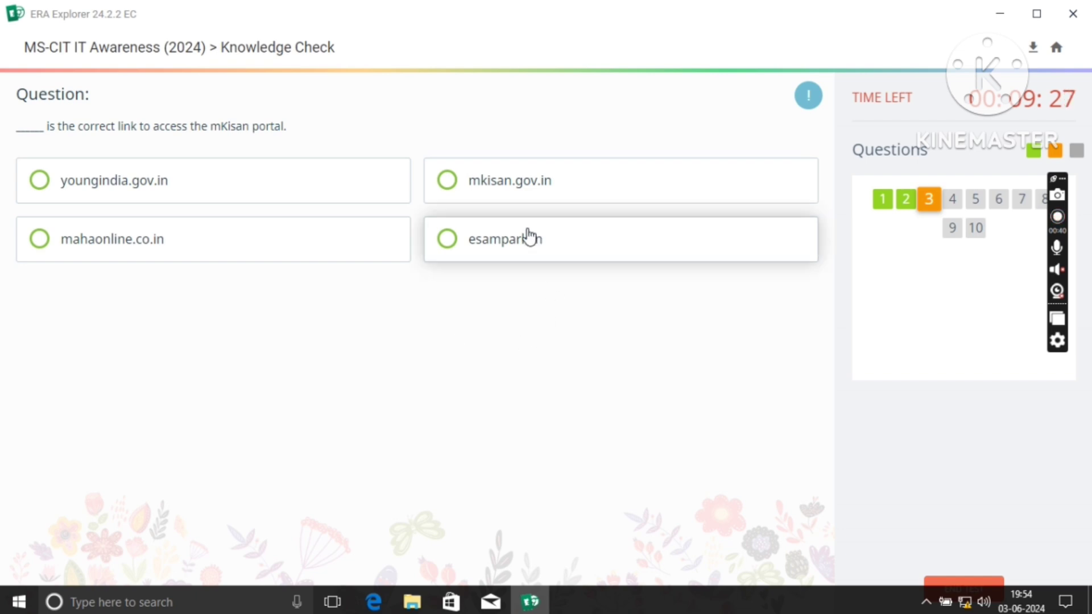
Answer the mKisan portal link question with mkisan.gov.in, and the Kisan Suvidha weather forecast question with 5 days.
click(492, 197)
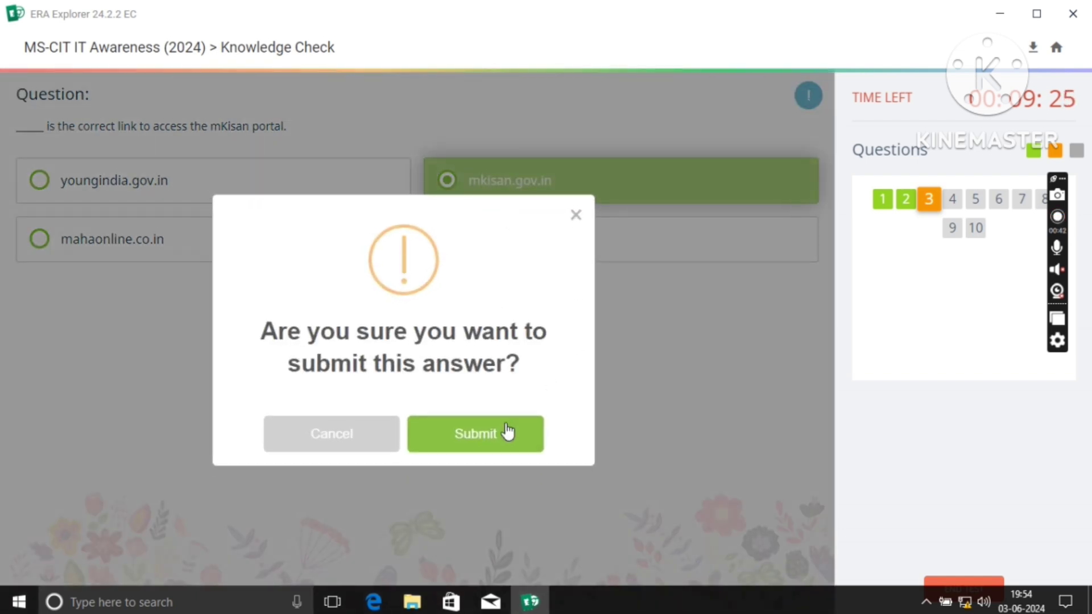
click(506, 432)
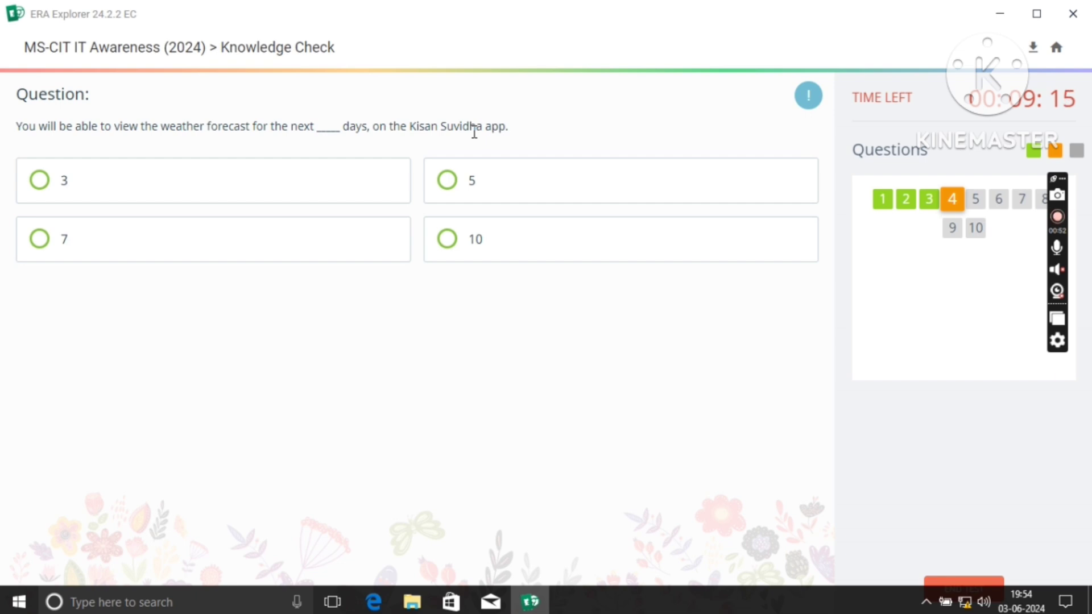
click(452, 180)
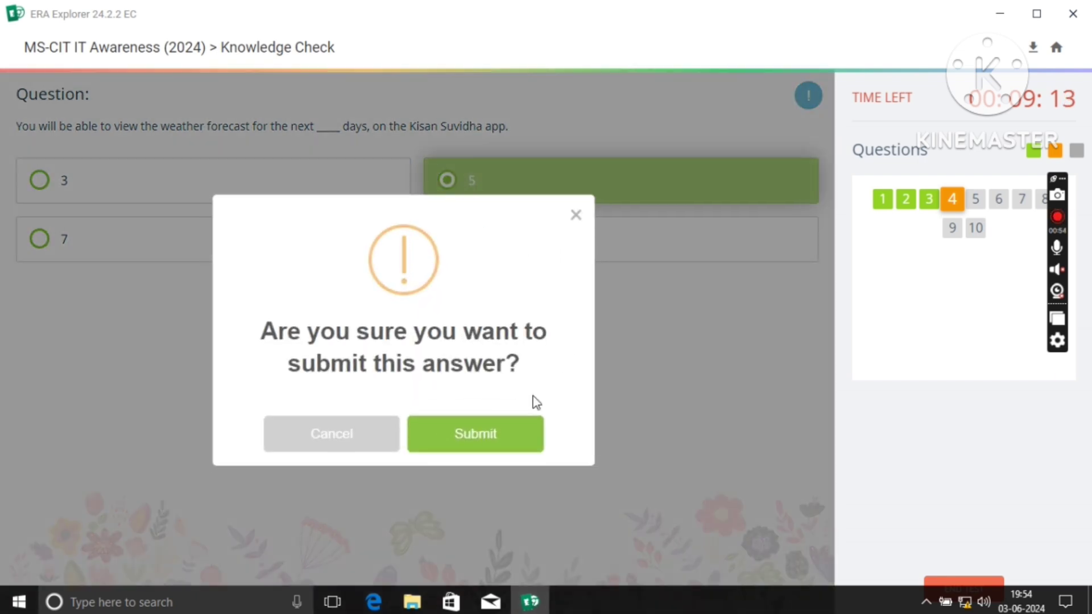
click(517, 421)
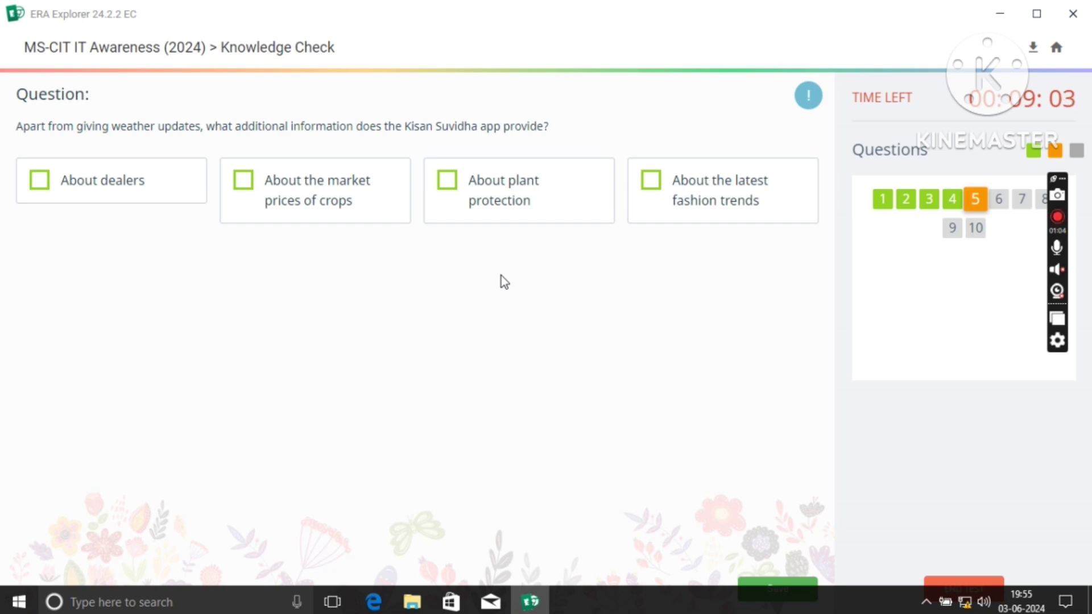
Answer the additional Kisan Suvidha information question with dealers, market prices of crops, and plant protection.
click(91, 196)
click(313, 203)
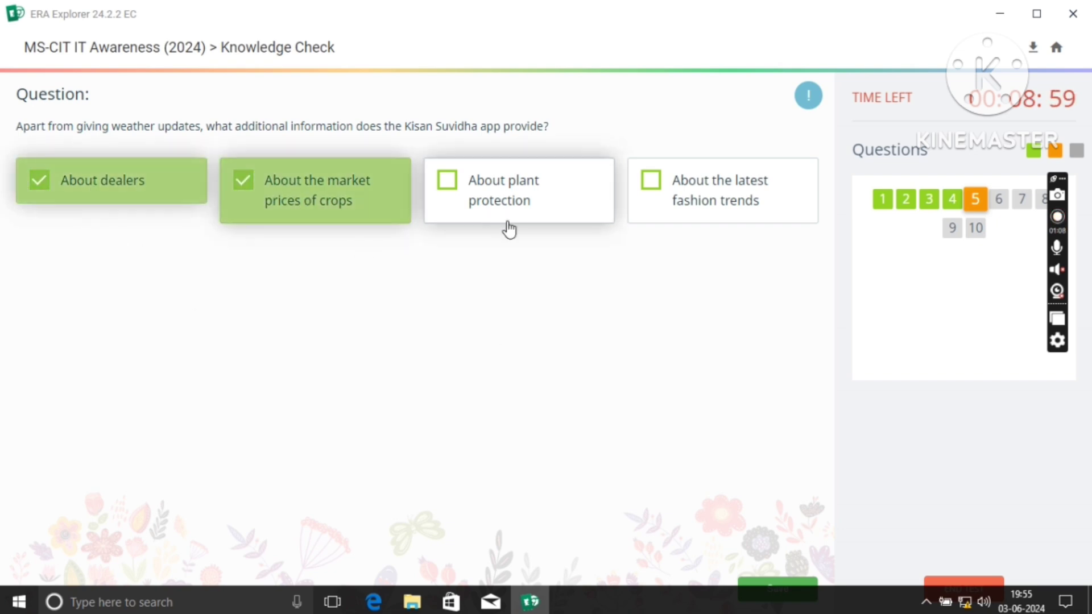
click(570, 210)
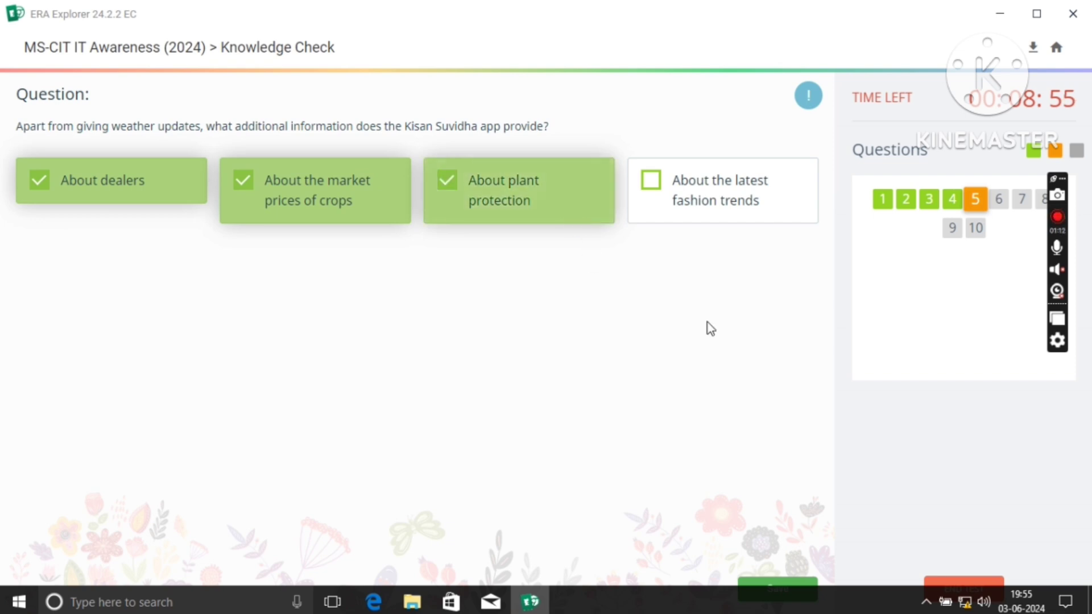
click(784, 586)
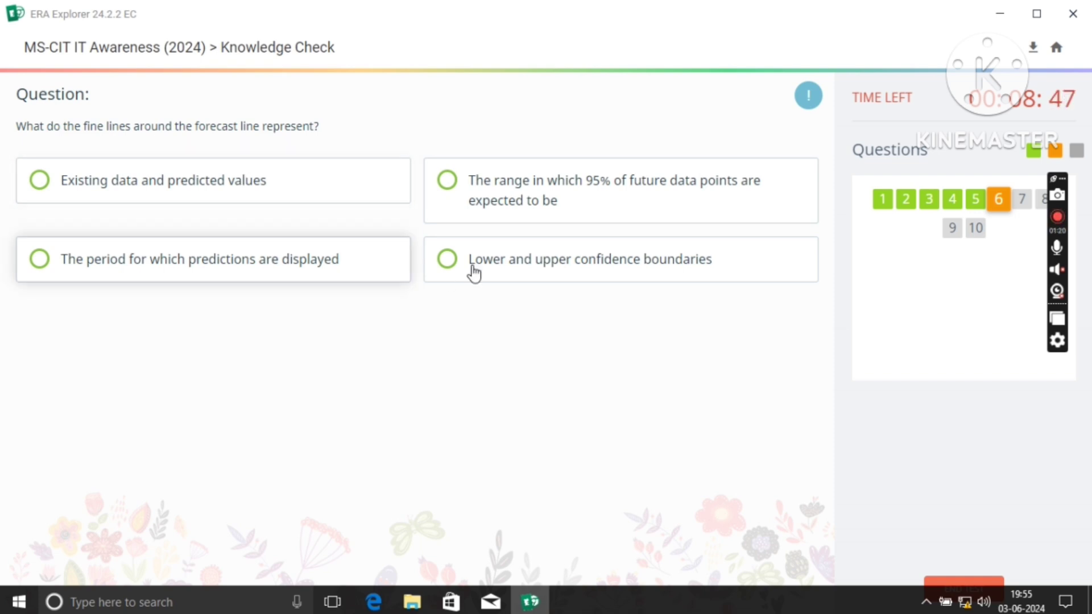
Answer the forecast fine lines question with Lower and upper confidence boundaries, and the Goal Seek Set Cell question with Cell.
click(453, 267)
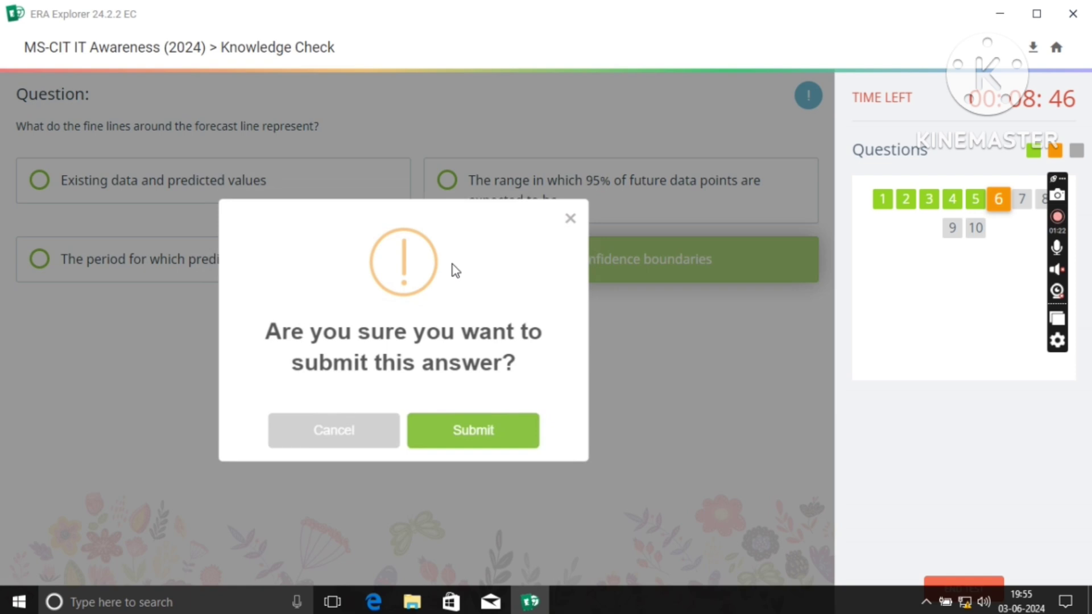
click(529, 434)
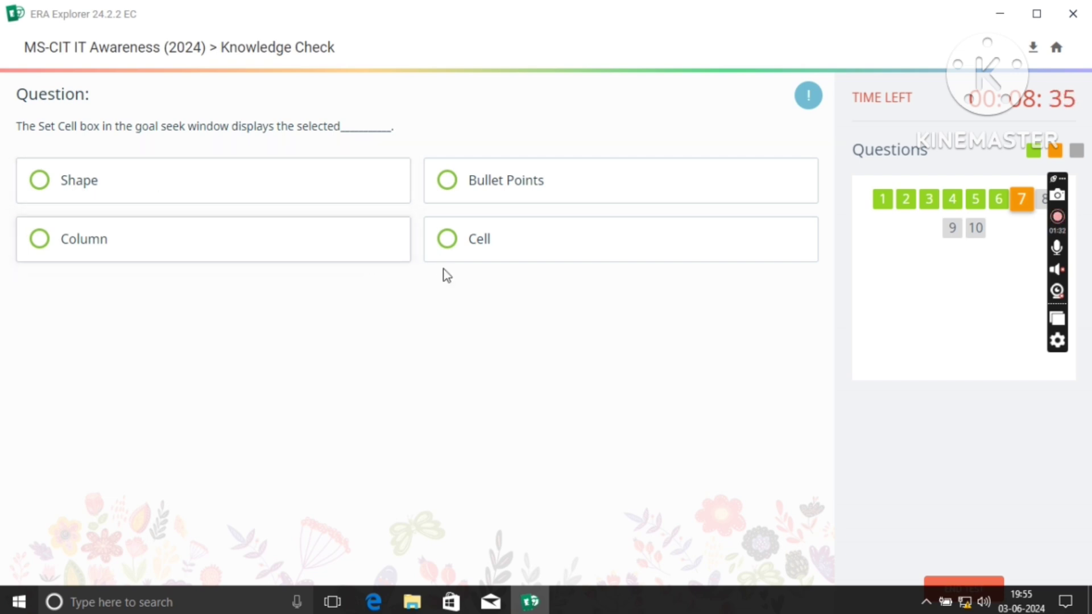
click(454, 250)
click(499, 433)
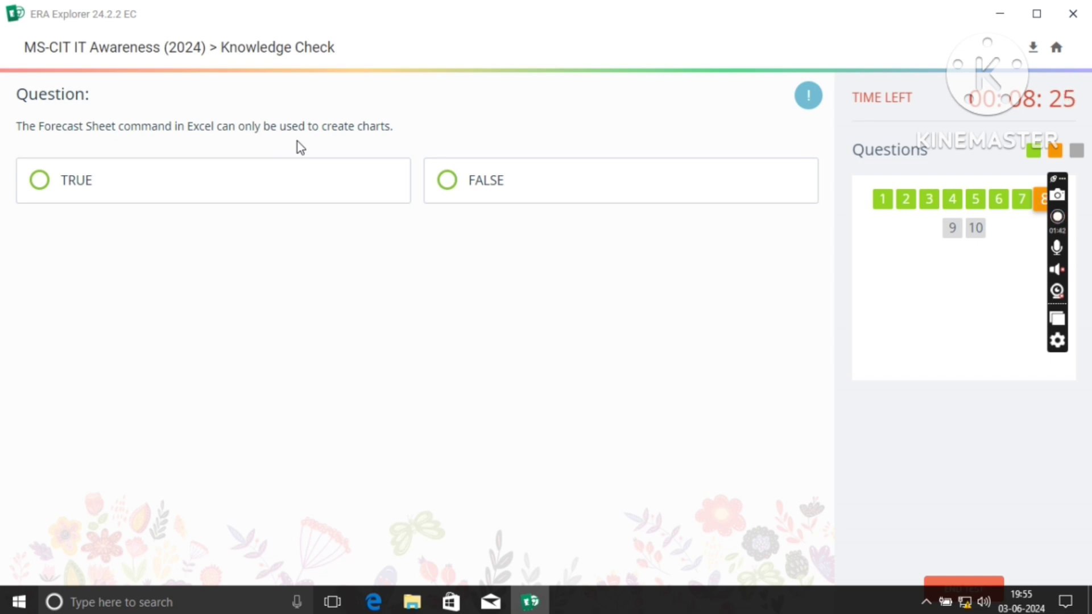
Answer the Forecast Sheet charts question with FALSE, and the Goal Seek purpose question with Deriving input values for a desired output.
click(463, 189)
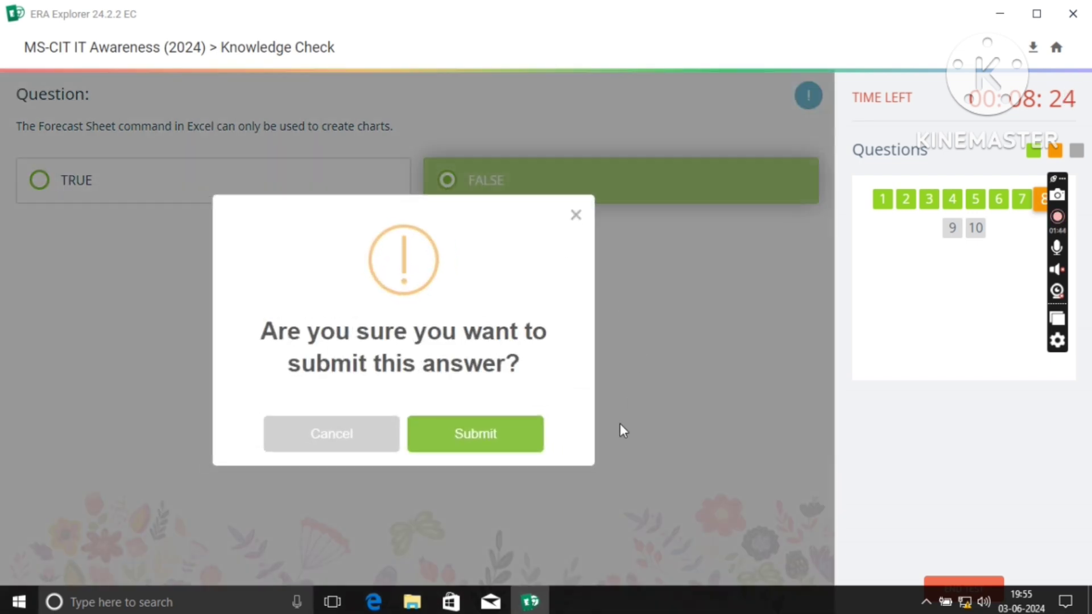
click(540, 441)
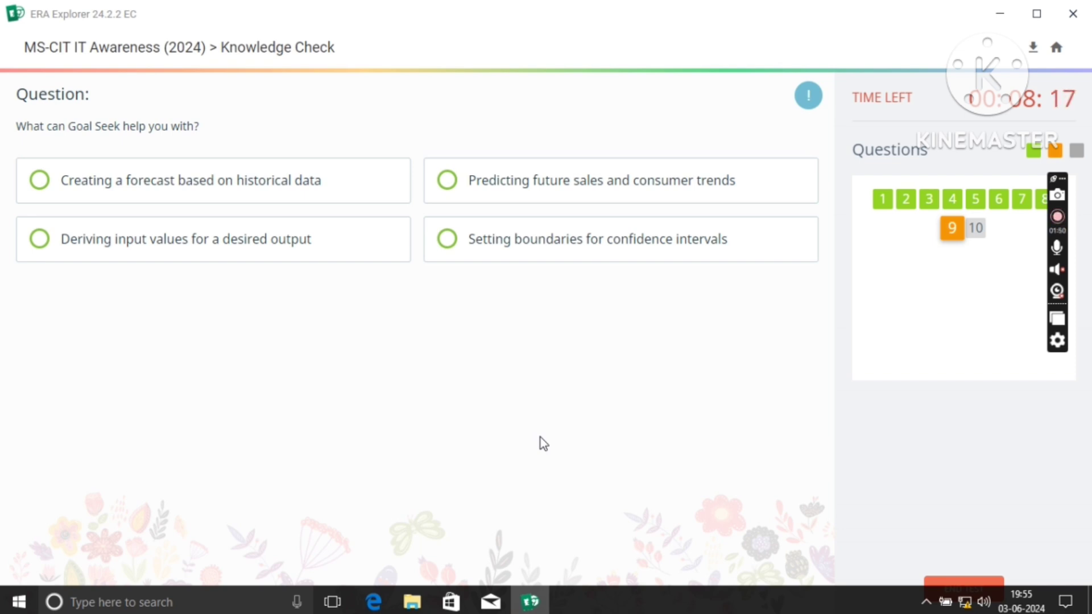
click(120, 250)
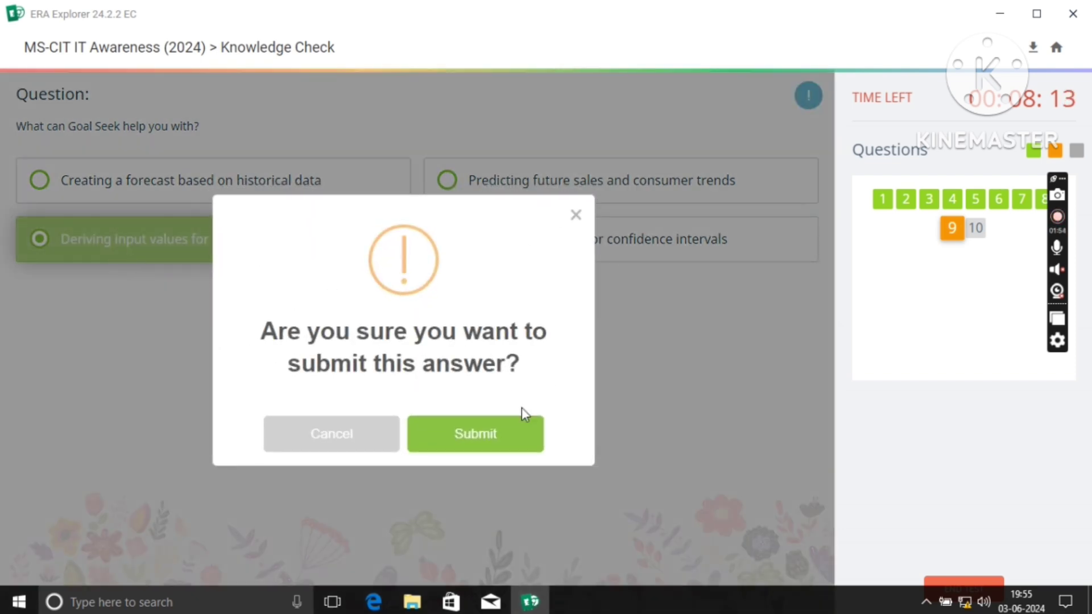
click(508, 425)
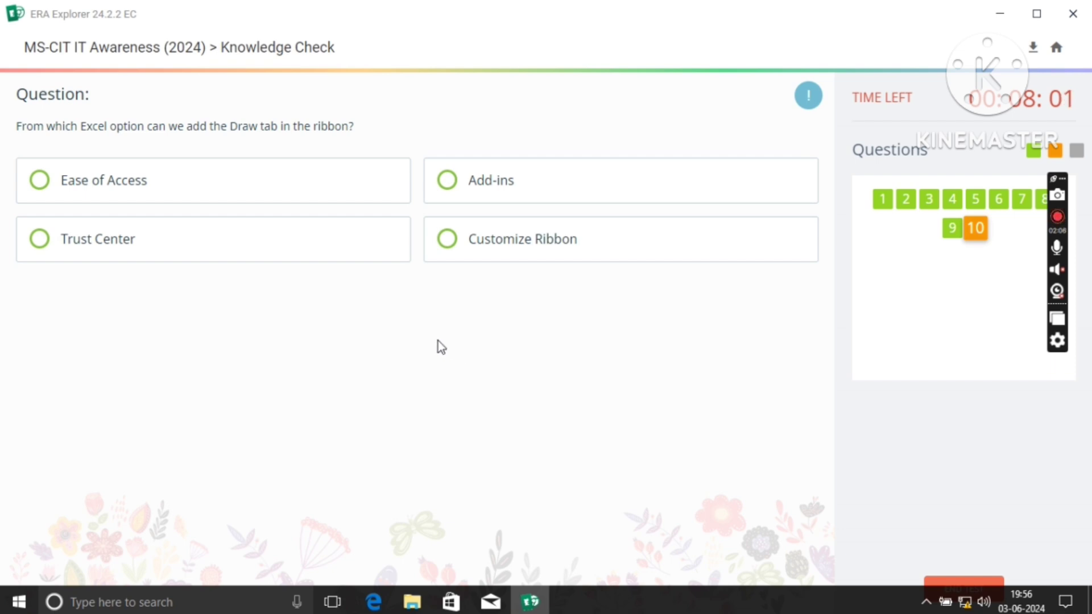
Answer the Draw tab question with Customize Ribbon, and end the Knowledge Check by confirming with "End Exam".
click(474, 259)
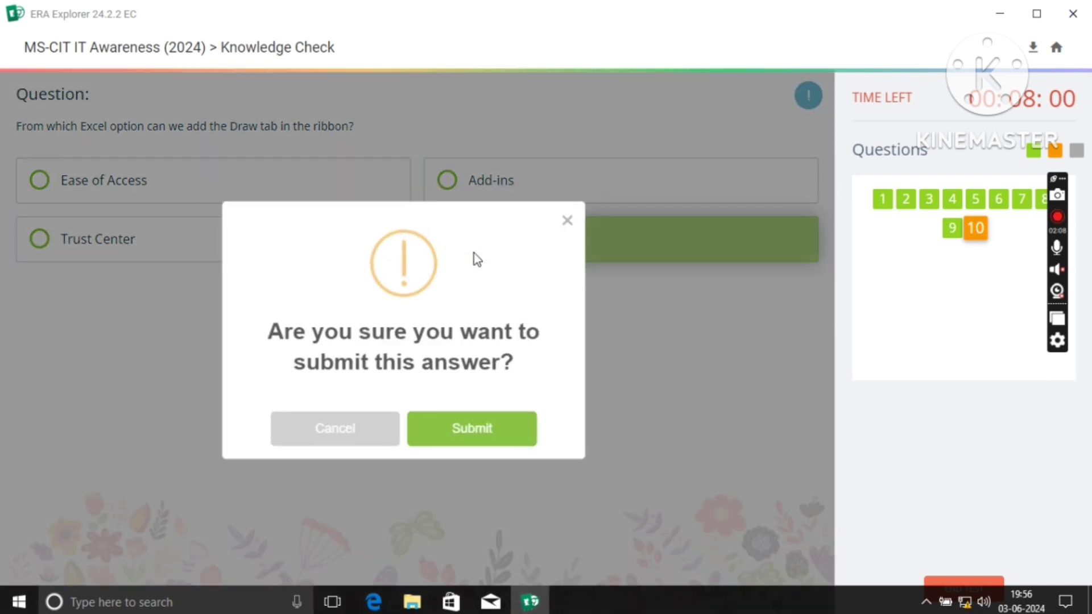
click(487, 419)
click(508, 415)
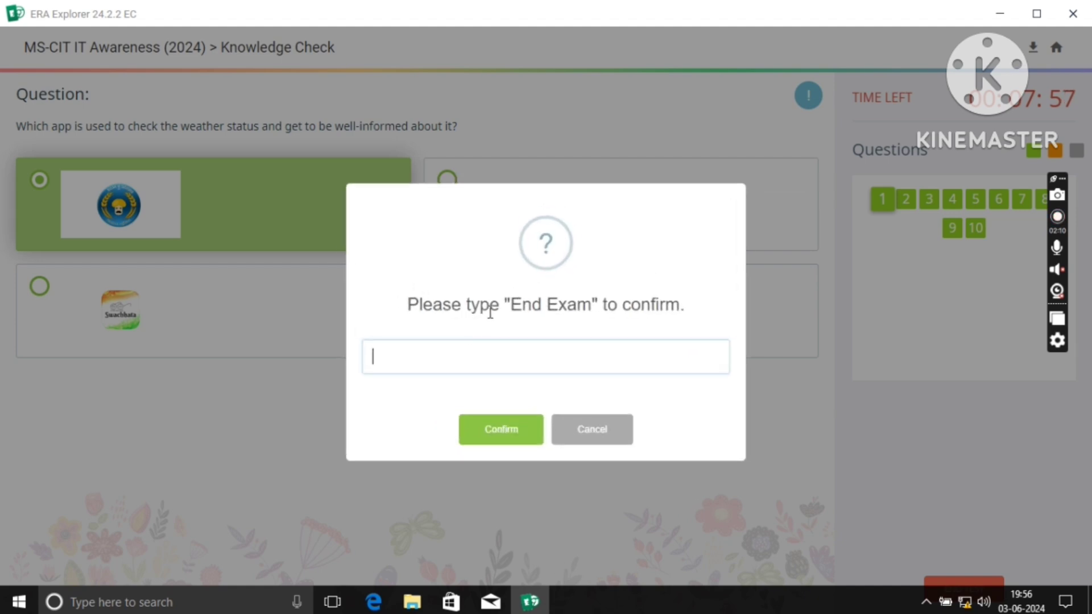
drag(511, 305, 492, 354)
click(515, 437)
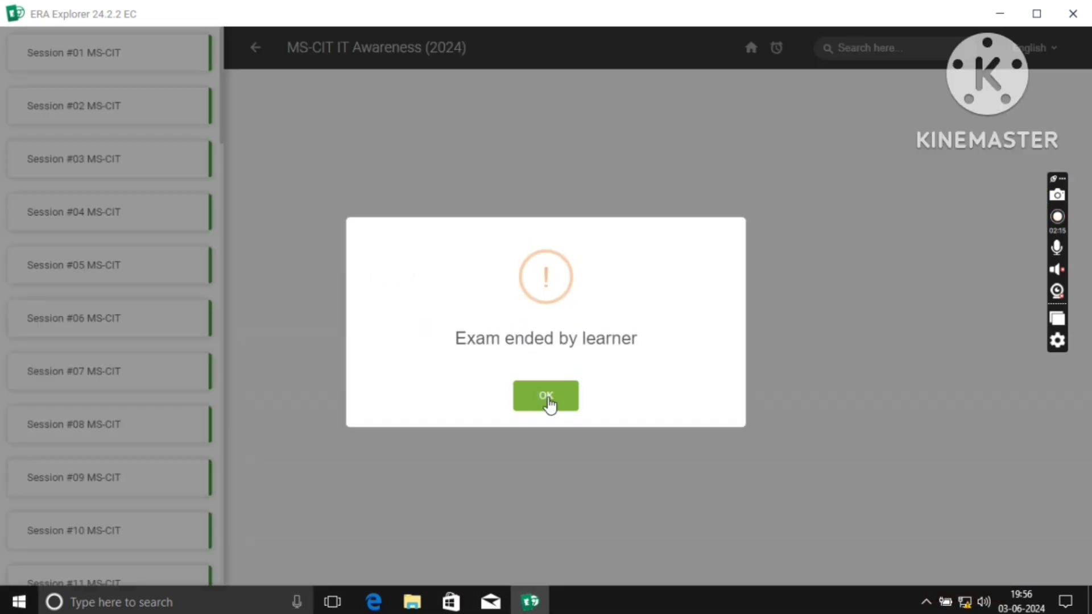
click(545, 396)
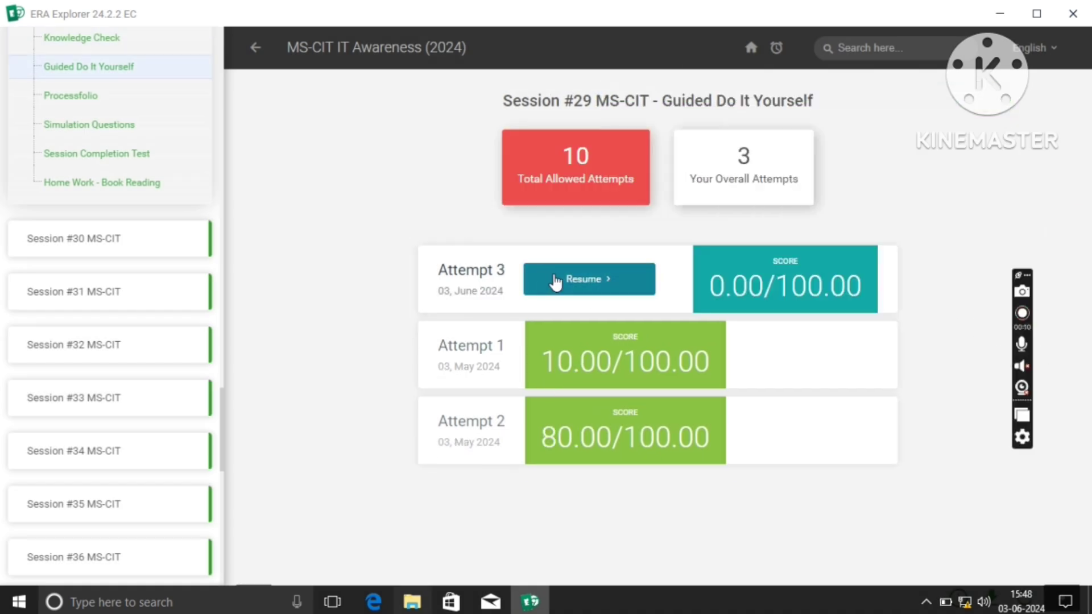
Resume Attempt 3 of Guided Do It Yourself and copy the format of cell B2 to cell A3 with Format Painter.
click(555, 280)
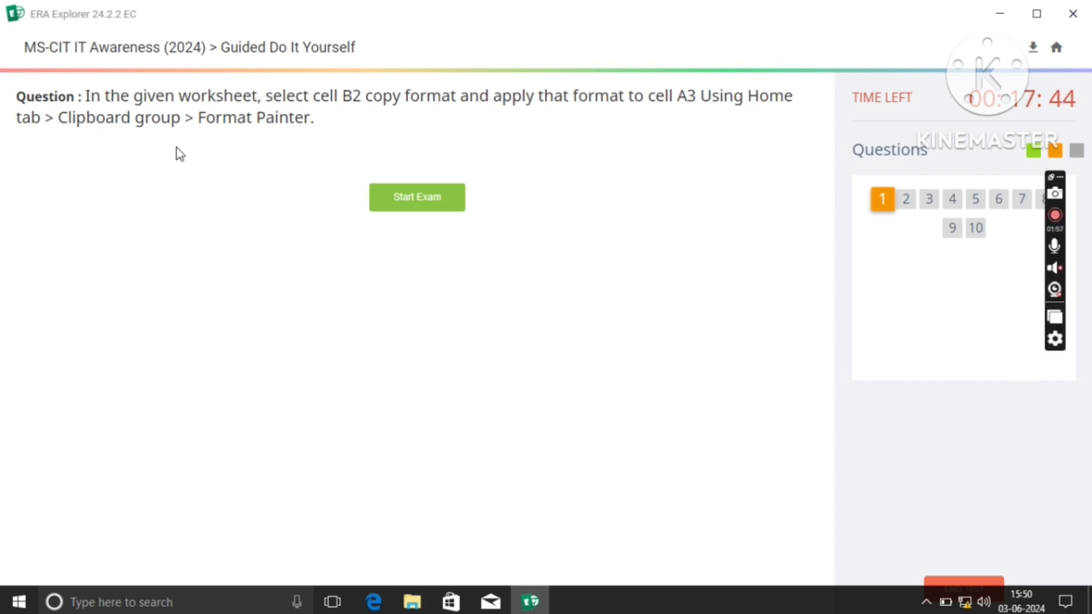
click(400, 200)
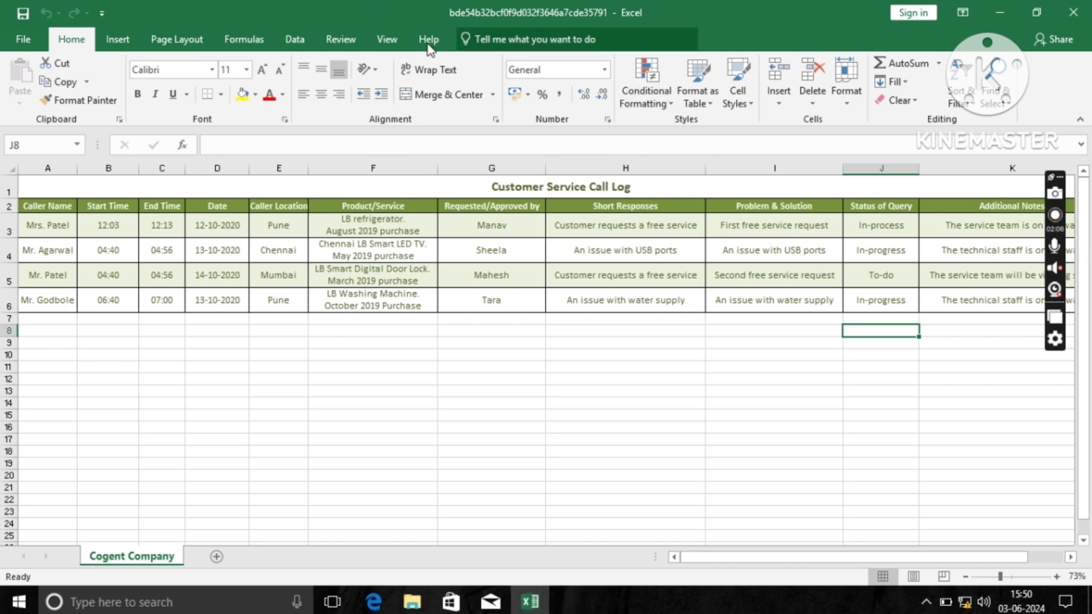
click(115, 209)
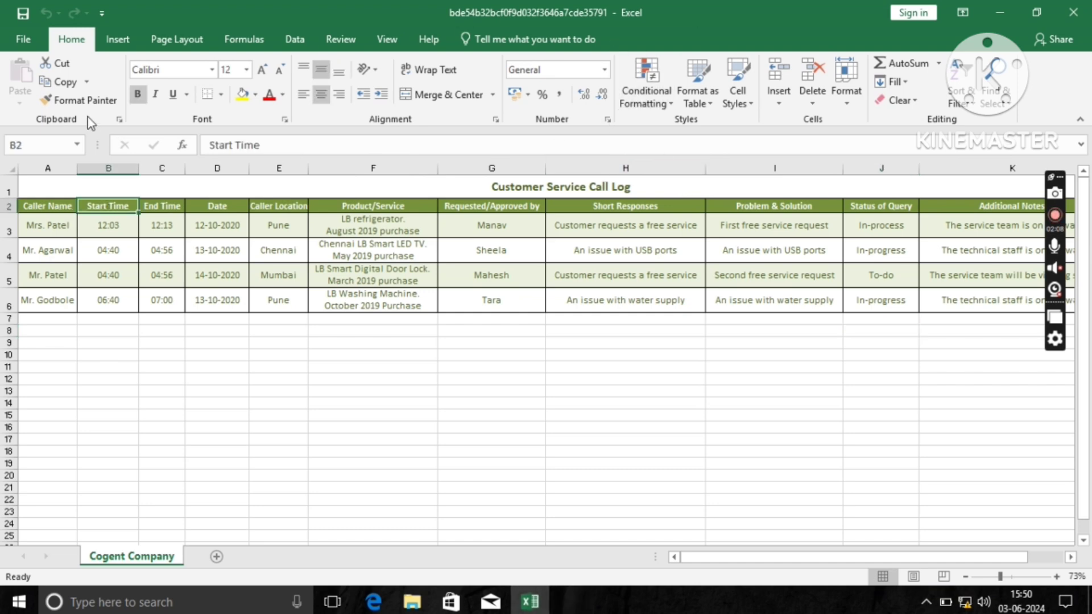
click(86, 83)
click(81, 101)
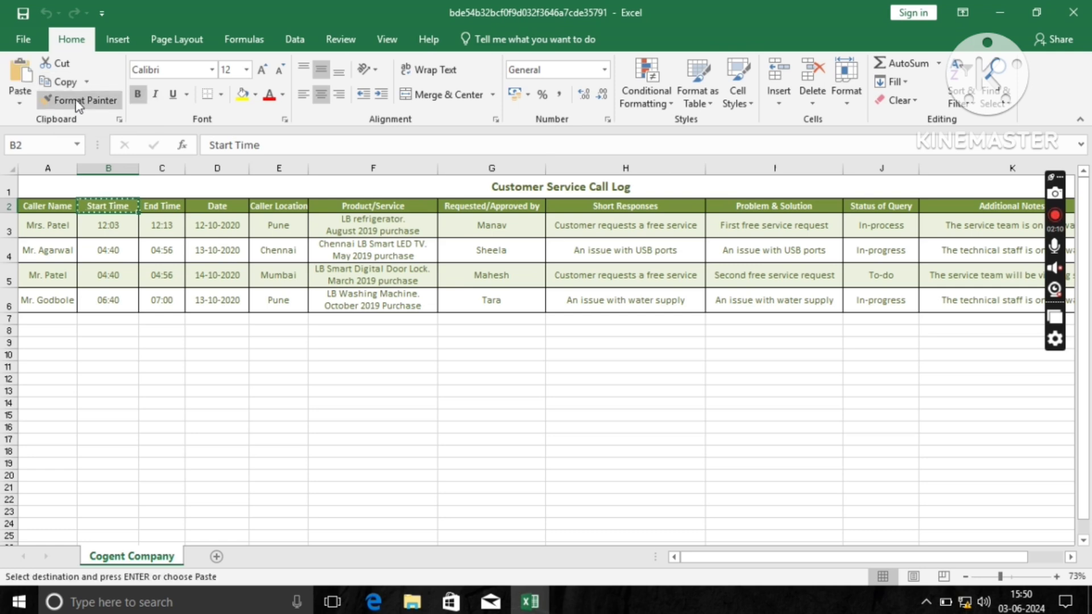
click(78, 103)
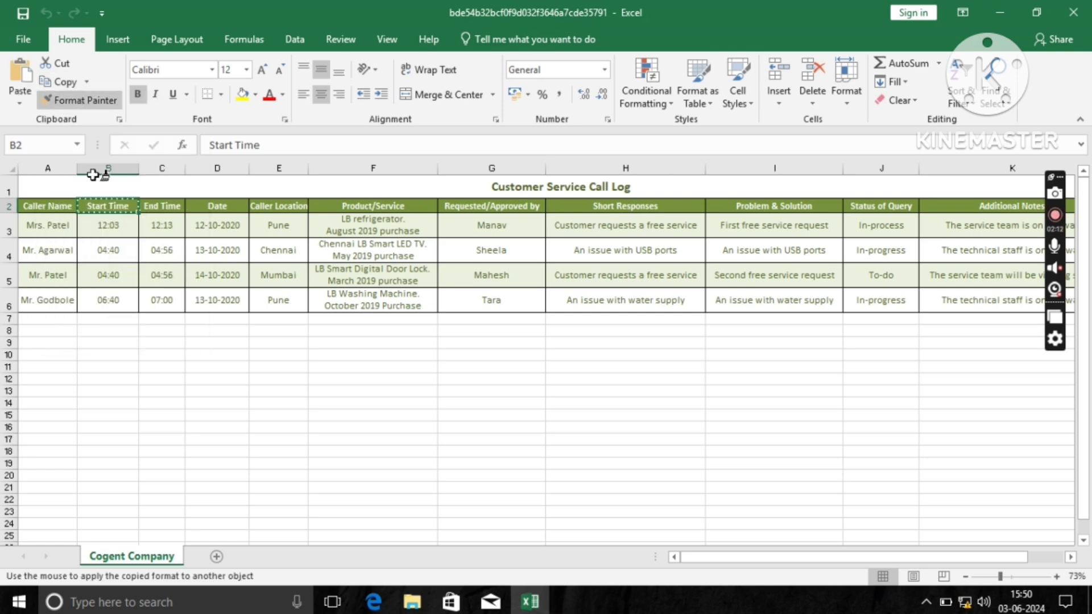
click(29, 224)
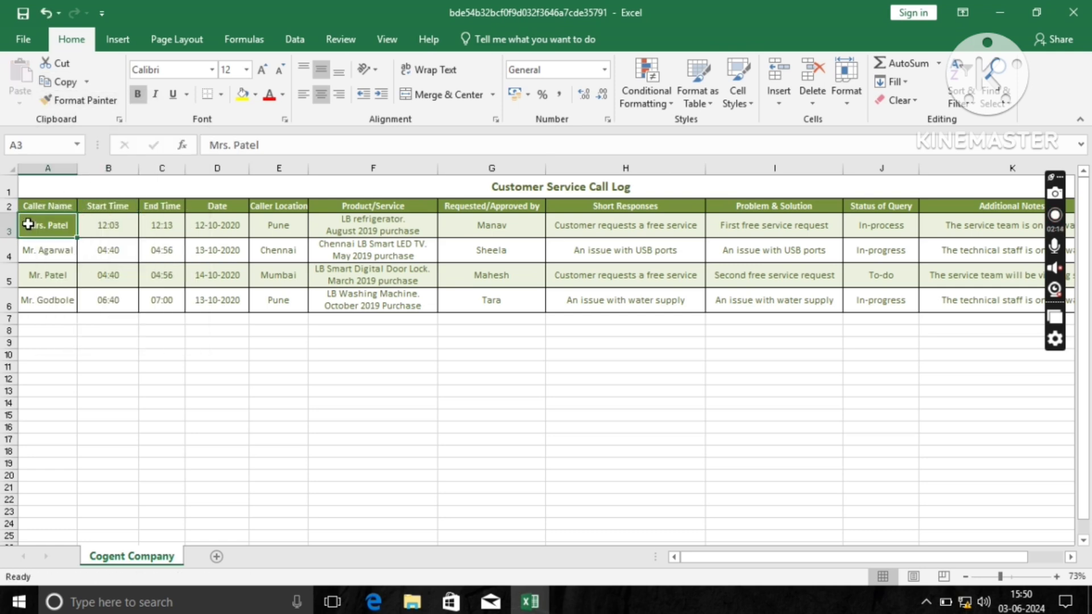
Submit the finished Format Painter worksheet for question 1 and continue to question 2.
click(1000, 12)
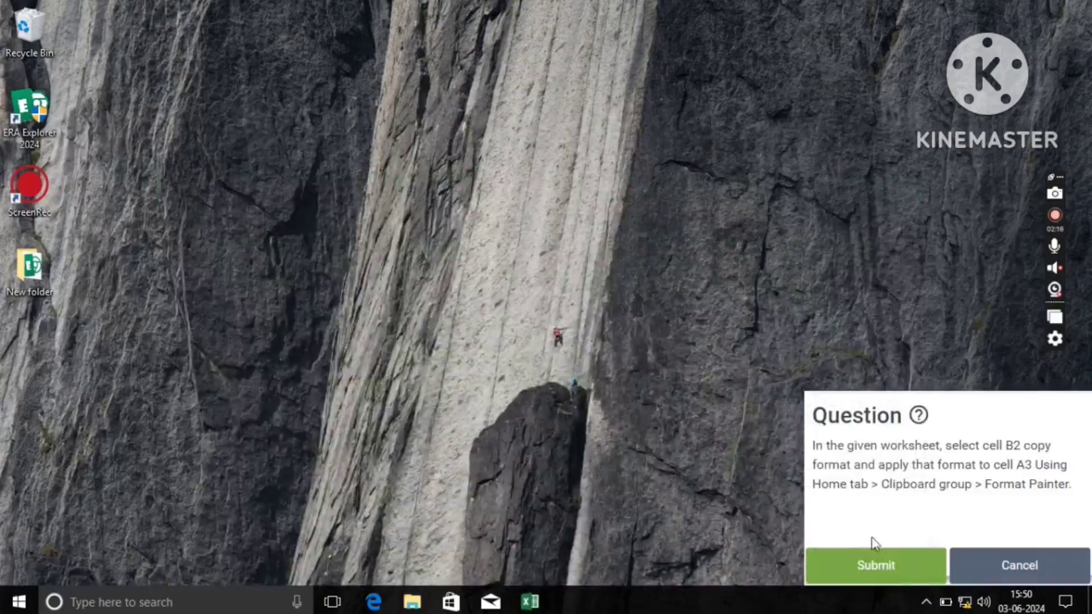
click(873, 566)
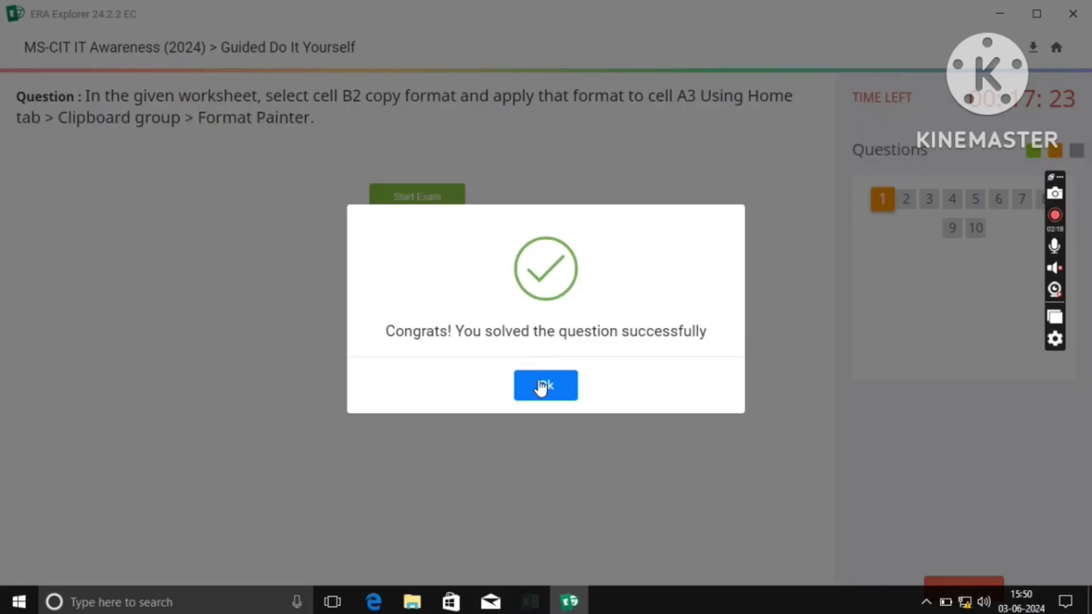
click(542, 387)
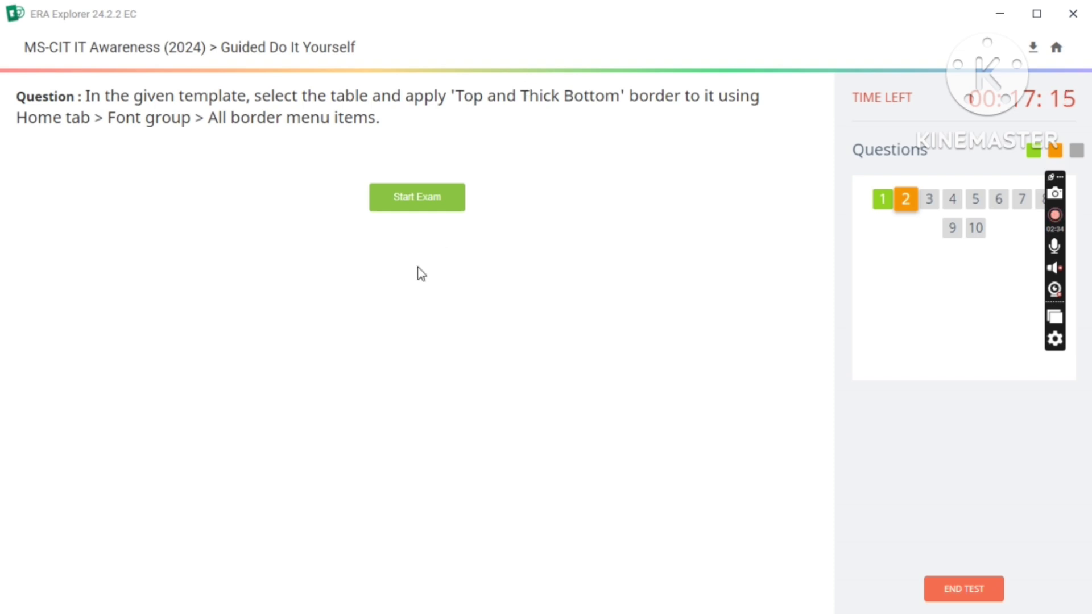
Start question 2 and apply a Top and Thick Bottom Border to the call log table in A2:K6.
click(433, 208)
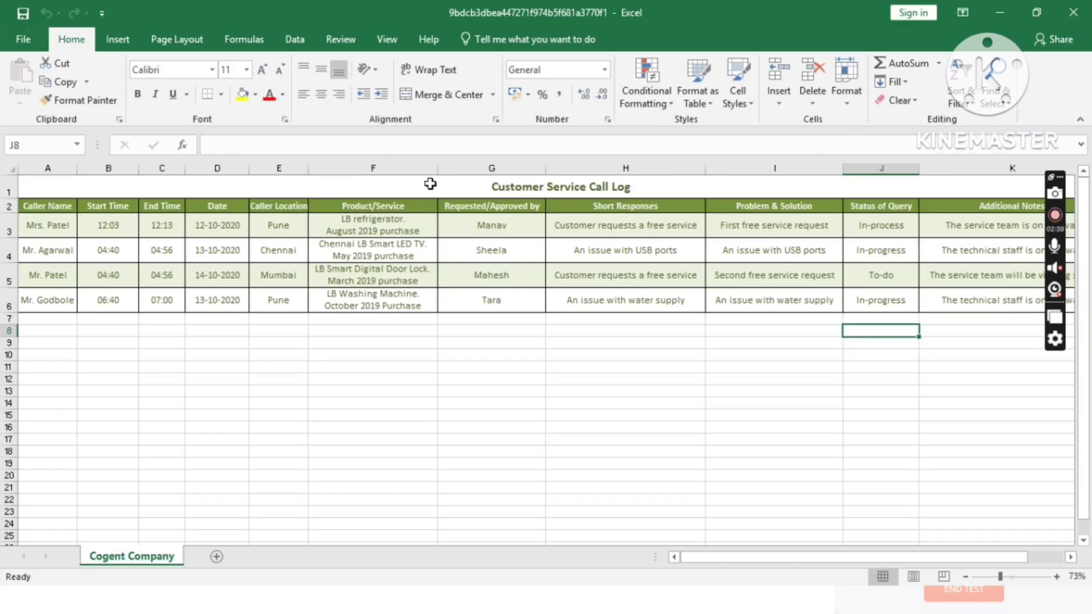
click(1001, 11)
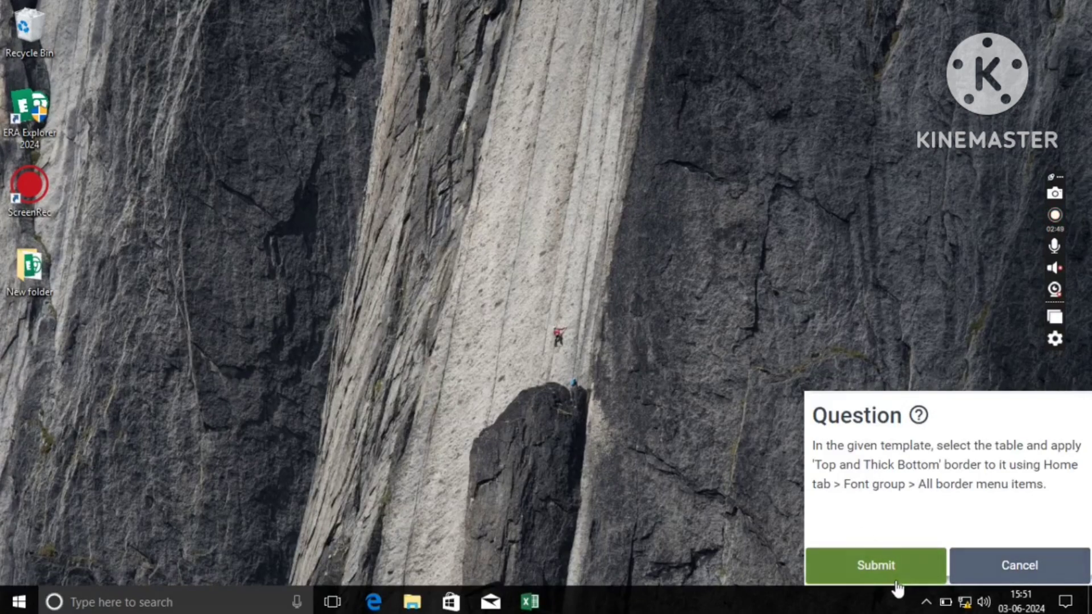
click(873, 575)
click(530, 603)
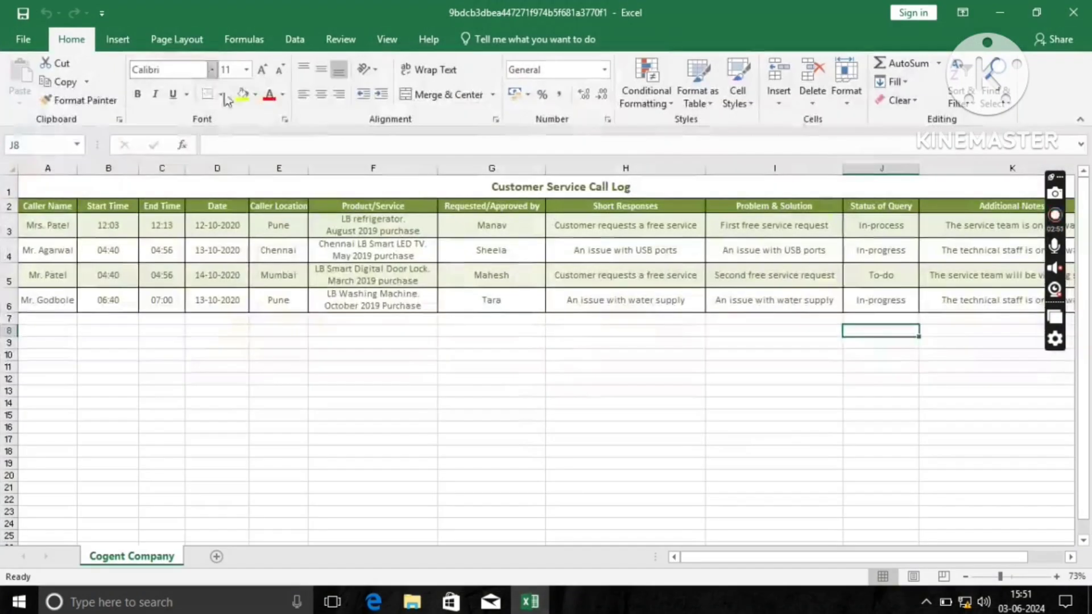
drag(20, 206, 952, 313)
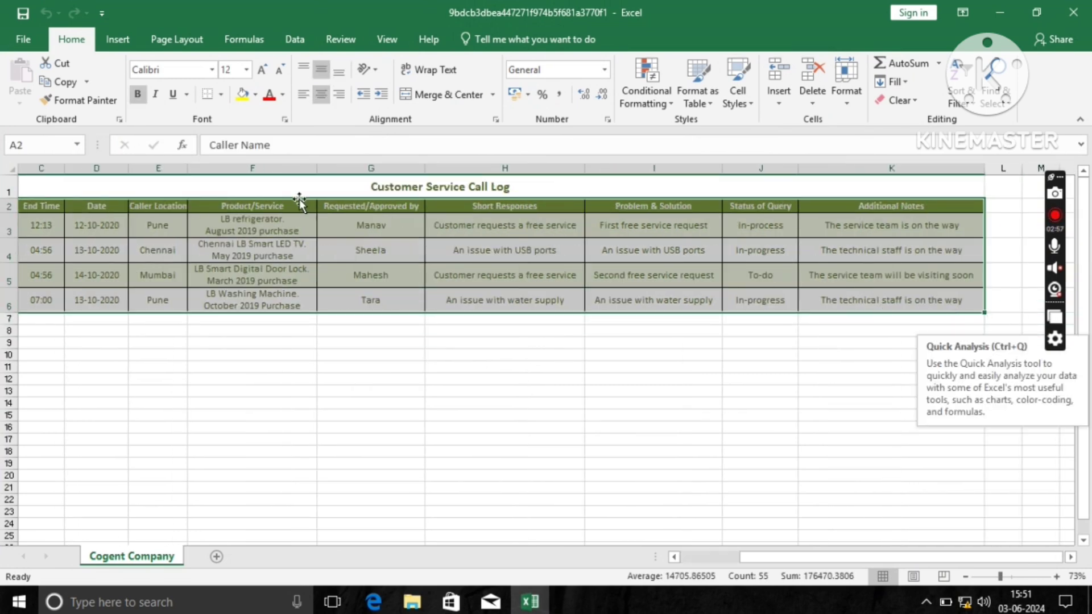
click(221, 94)
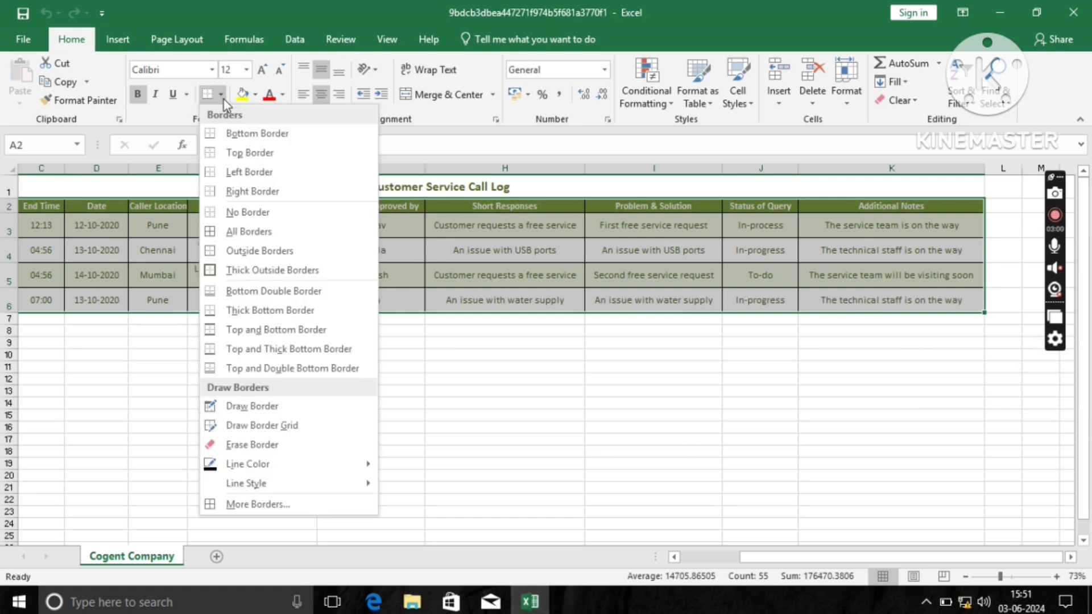
click(242, 348)
Submit the bordered table worksheet for question 2 and continue to question 3.
click(1003, 6)
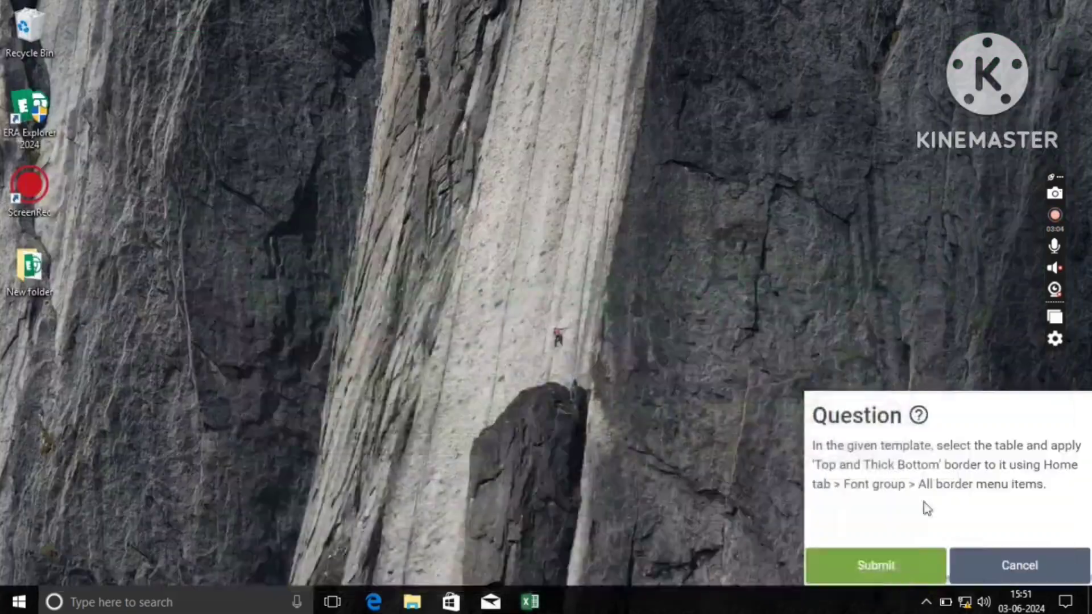
click(872, 566)
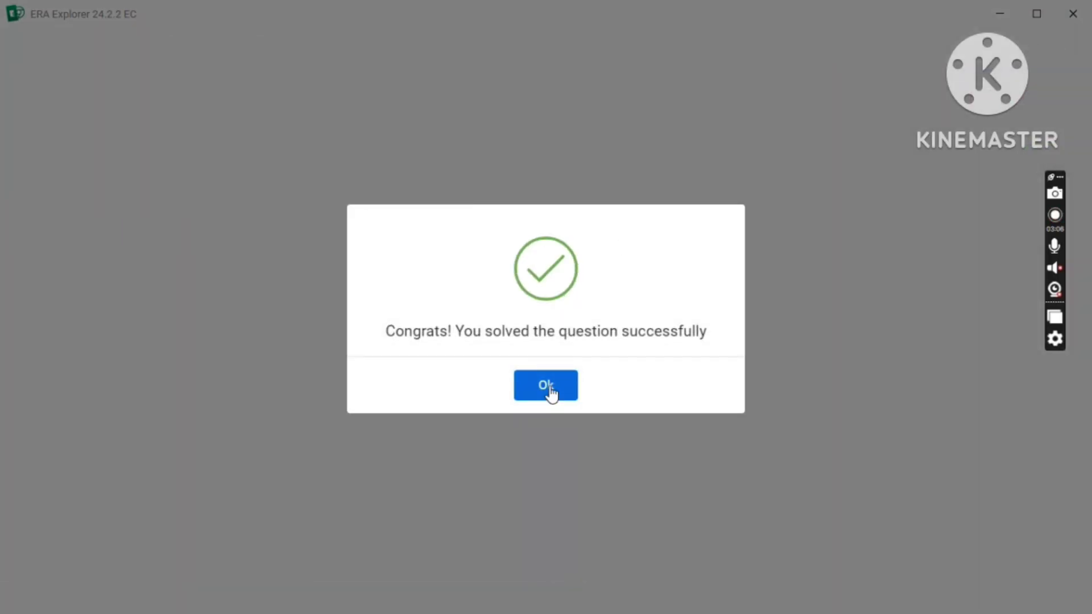
click(547, 388)
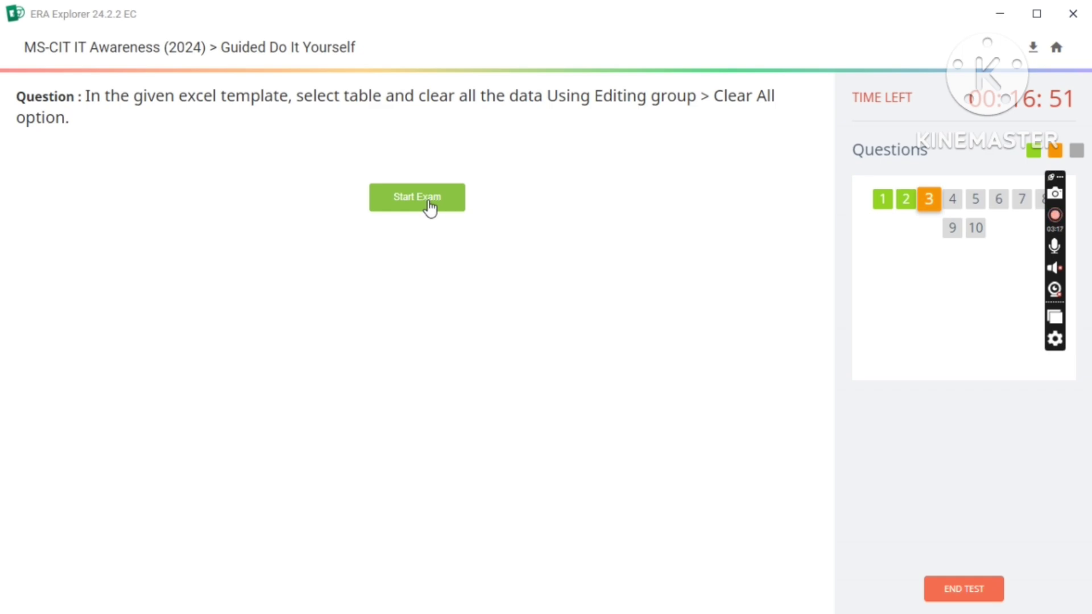
Start question 3 and apply Clear All to the whole quotation product table in B14:H25, including its header row.
click(412, 193)
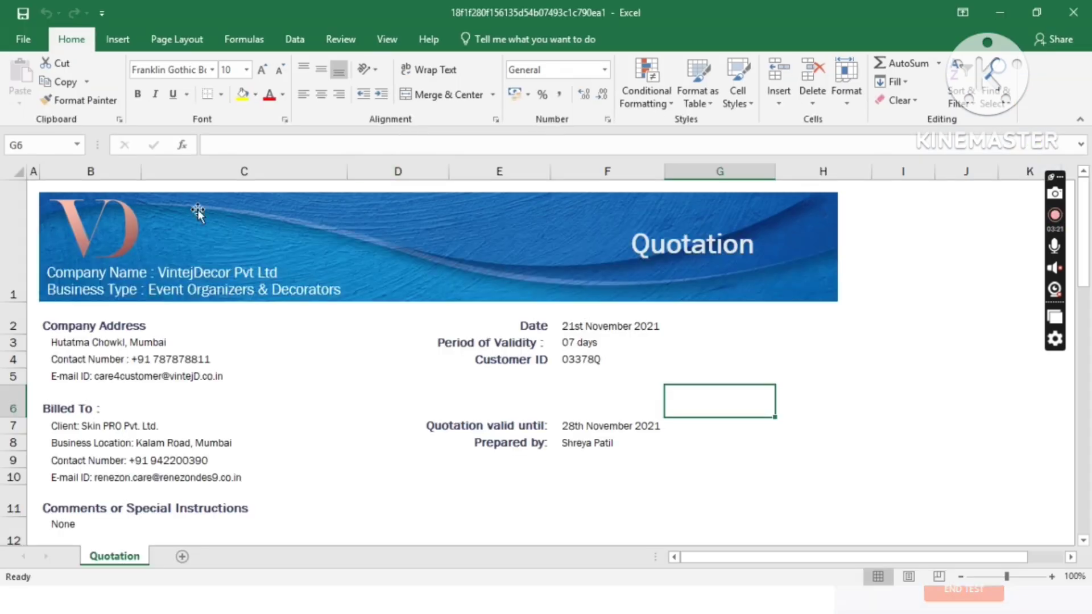
scroll(458, 424, down, 6)
scroll(458, 419, up, 2)
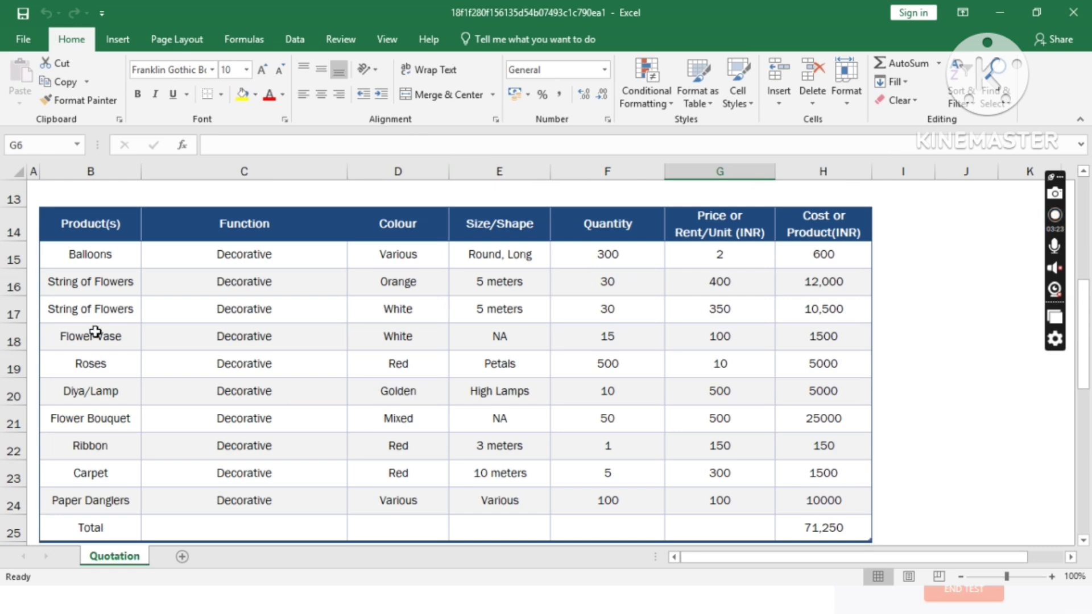
click(52, 219)
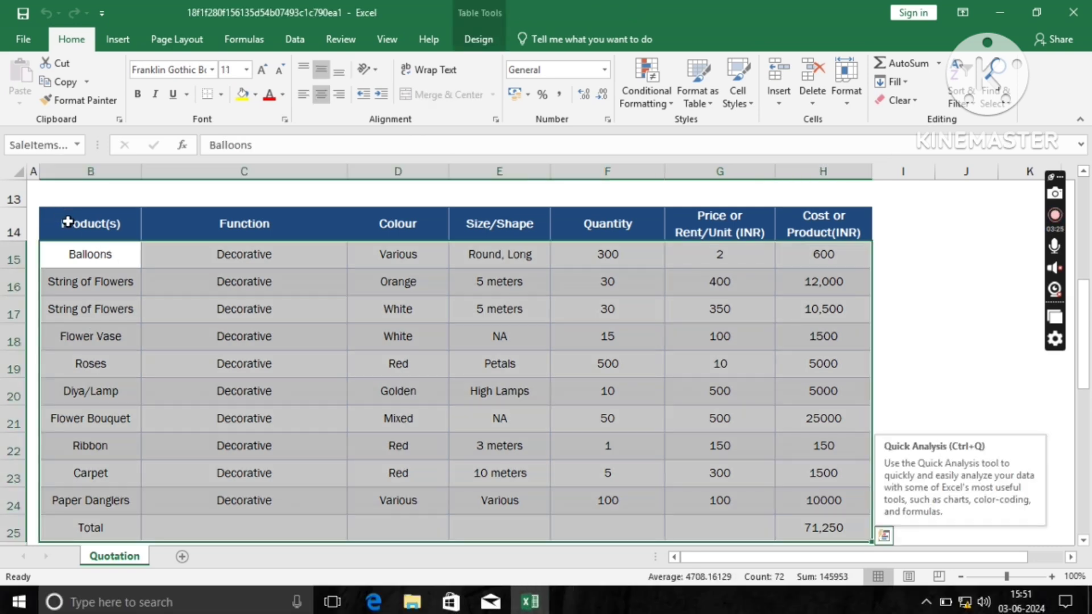
click(53, 222)
drag(211, 289, 619, 527)
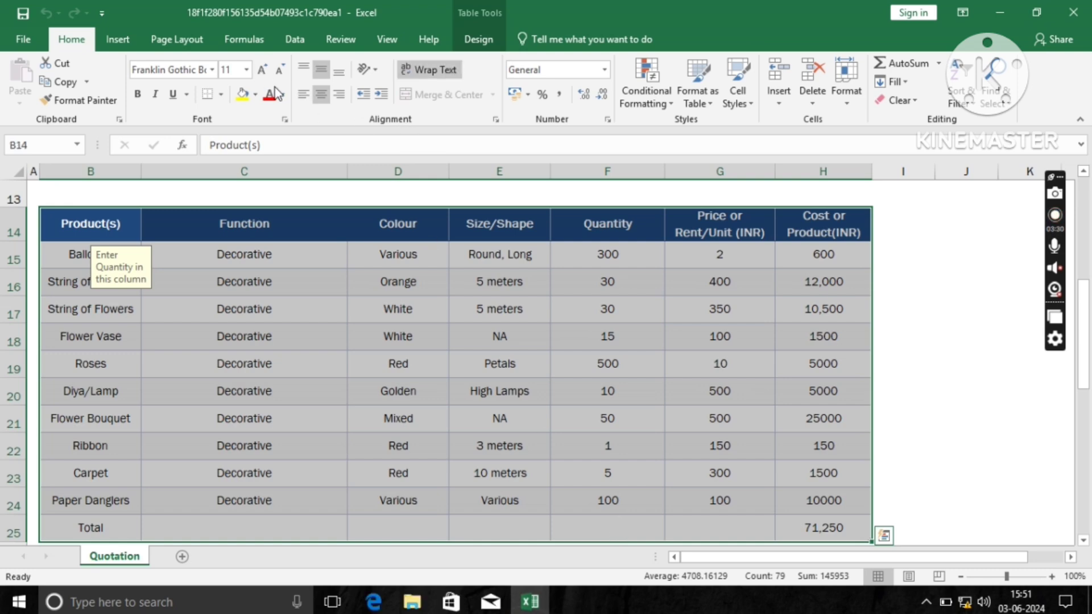
click(916, 103)
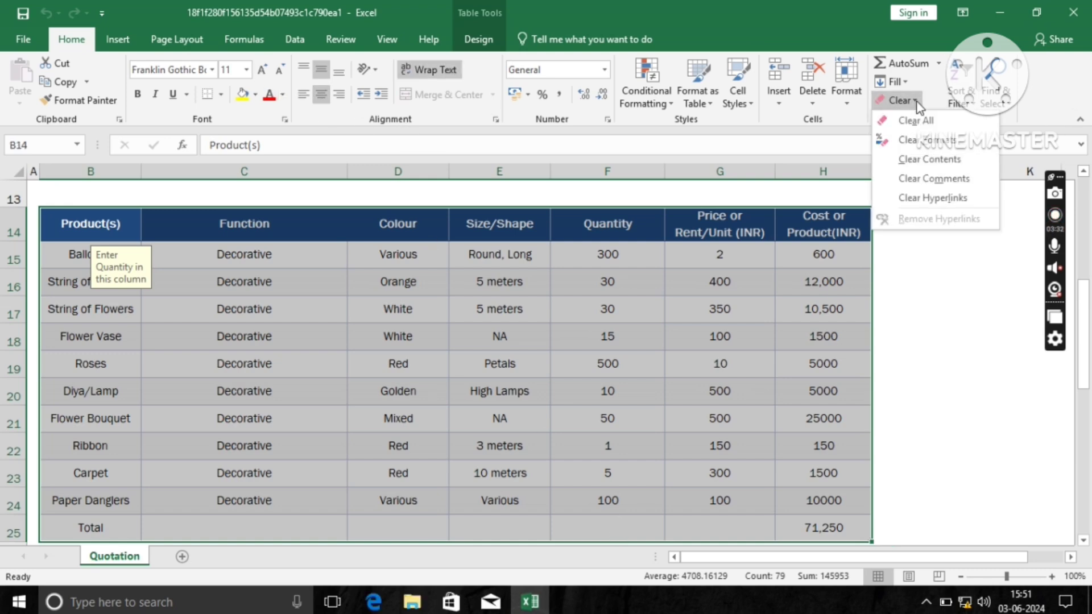
click(922, 120)
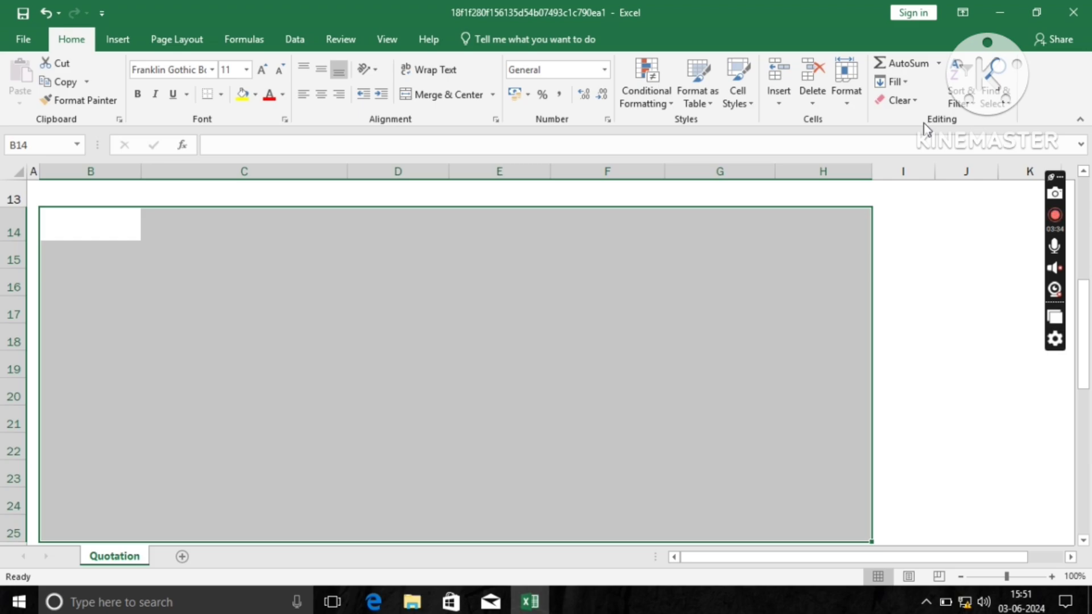
Submit the cleared quotation worksheet for question 3 and continue to question 4.
click(1000, 13)
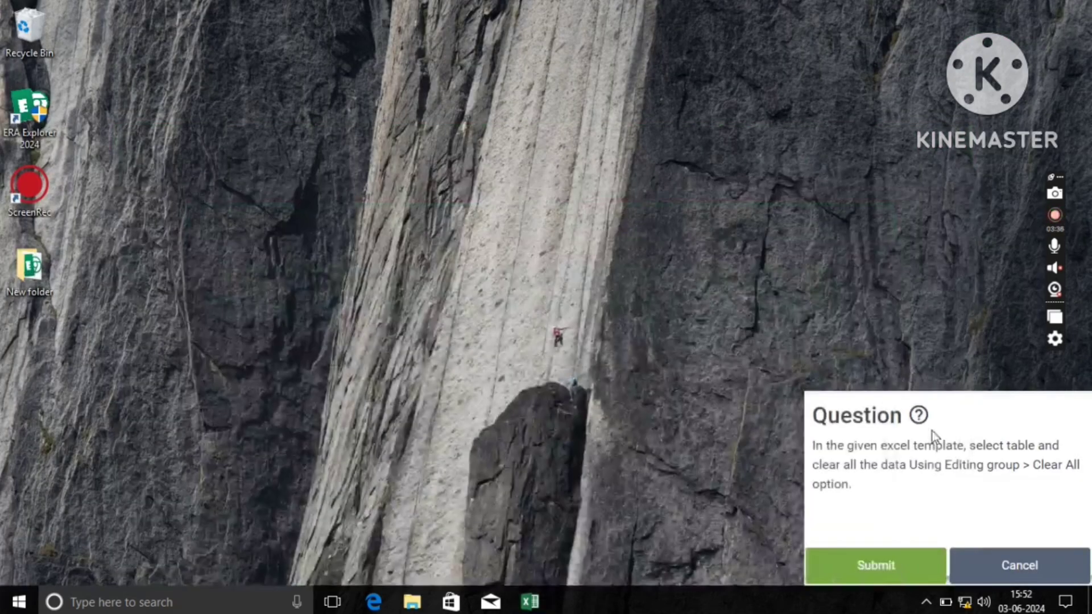
click(903, 566)
click(541, 386)
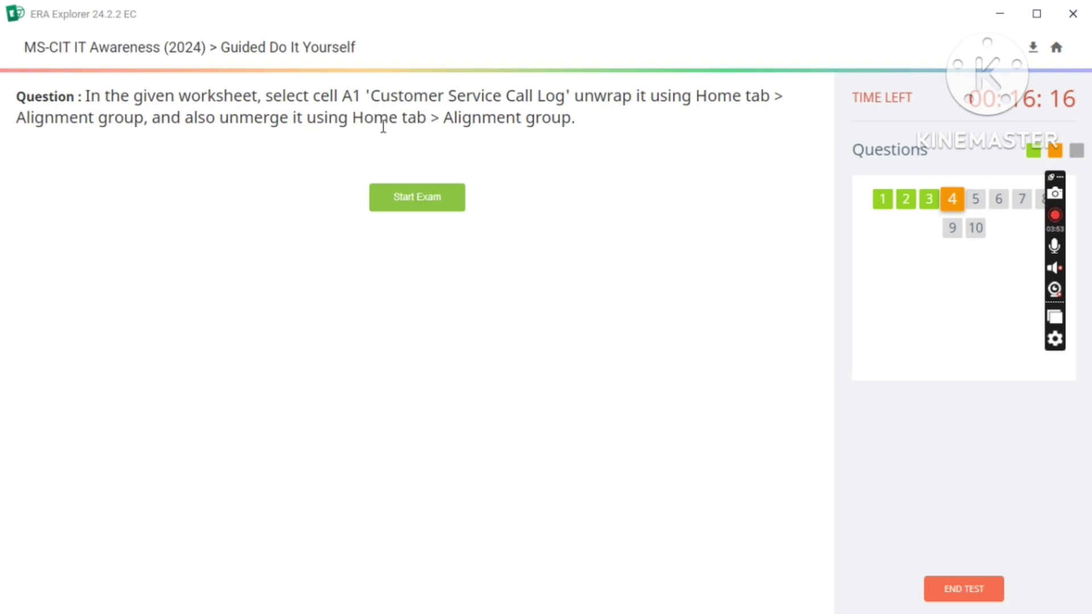
click(420, 197)
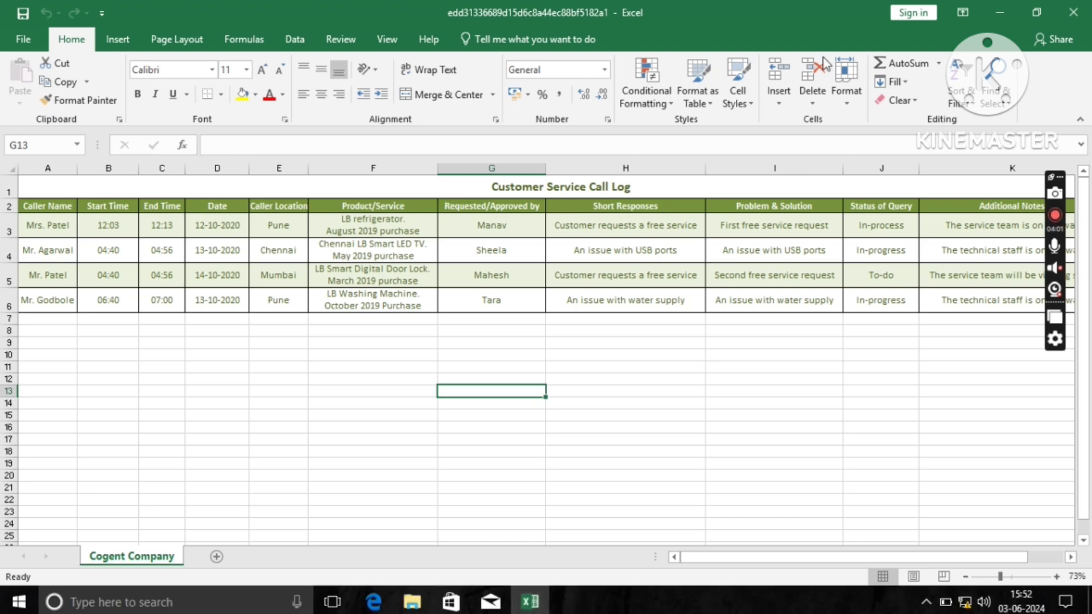
click(1002, 15)
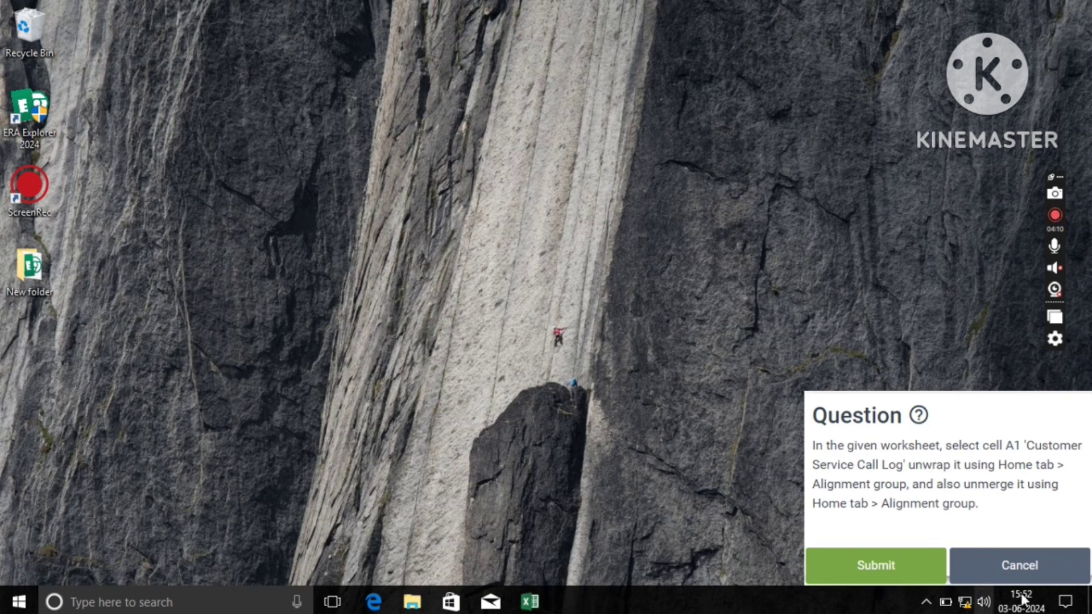
click(885, 567)
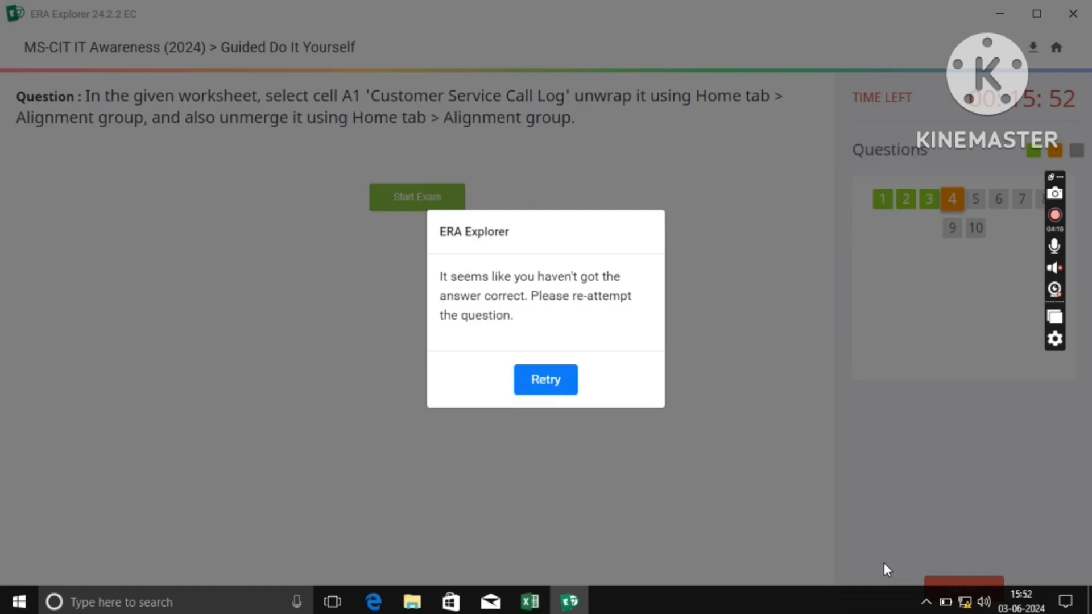
click(541, 382)
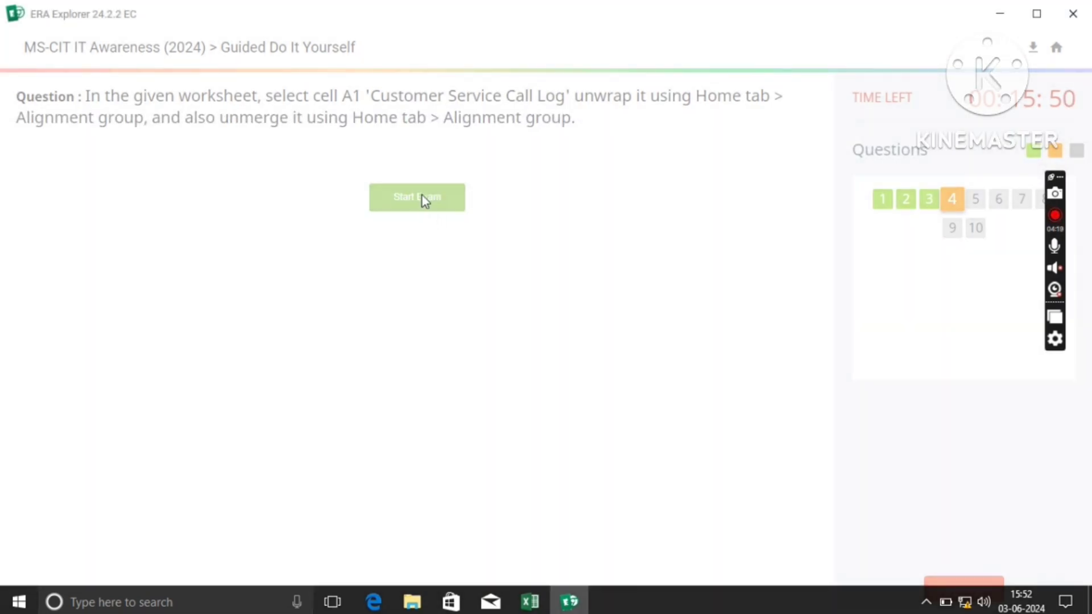
Start question 4 again, then turn off Wrap Text and unmerge the Customer Service Call Log title in cell A1.
click(422, 195)
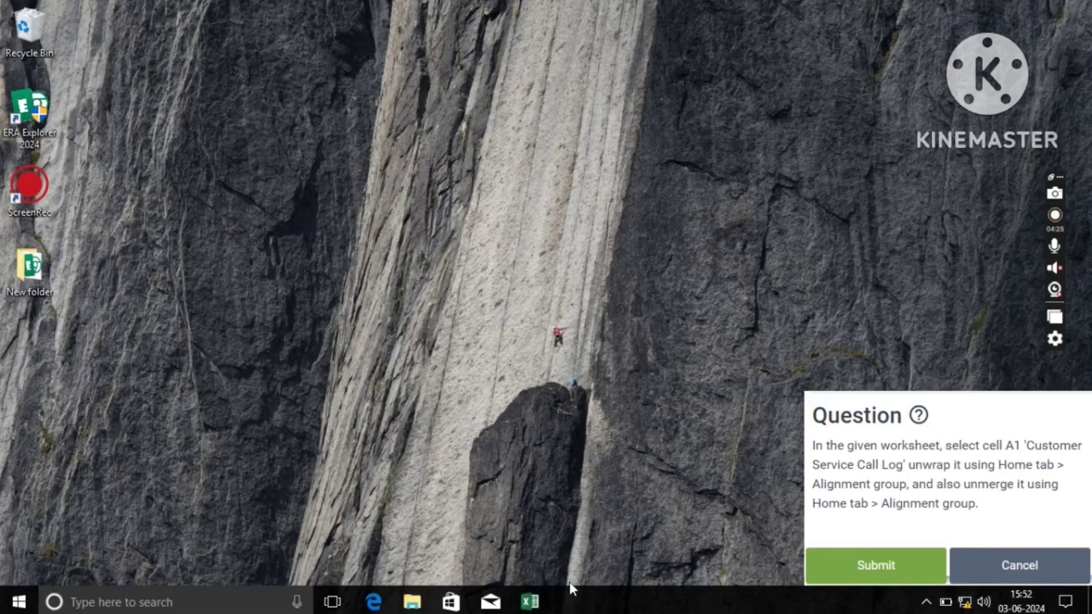
mouse_move(521, 608)
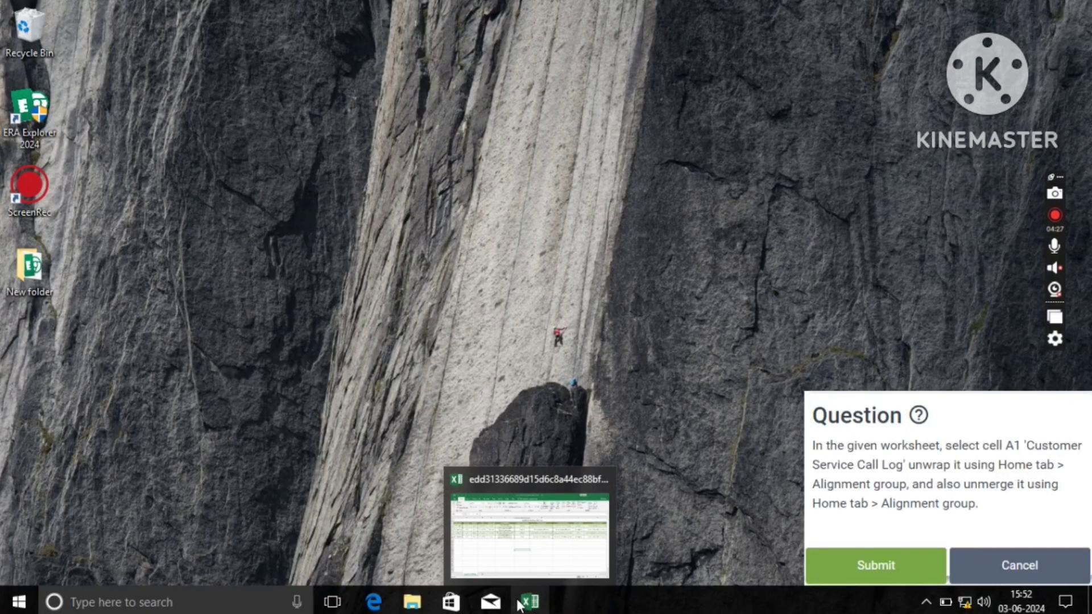
click(521, 607)
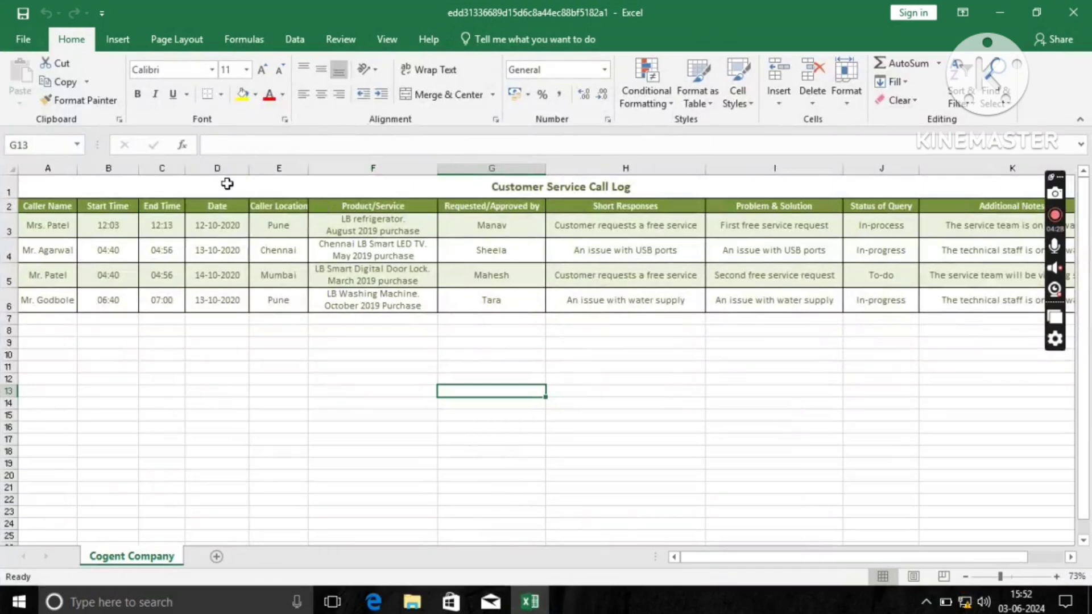
click(442, 185)
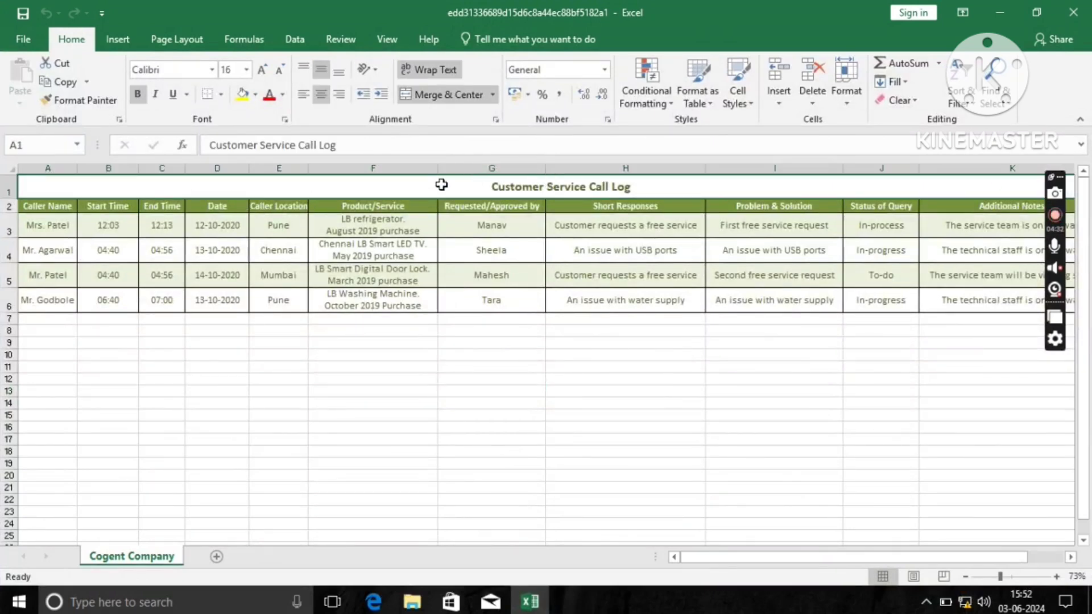
click(443, 73)
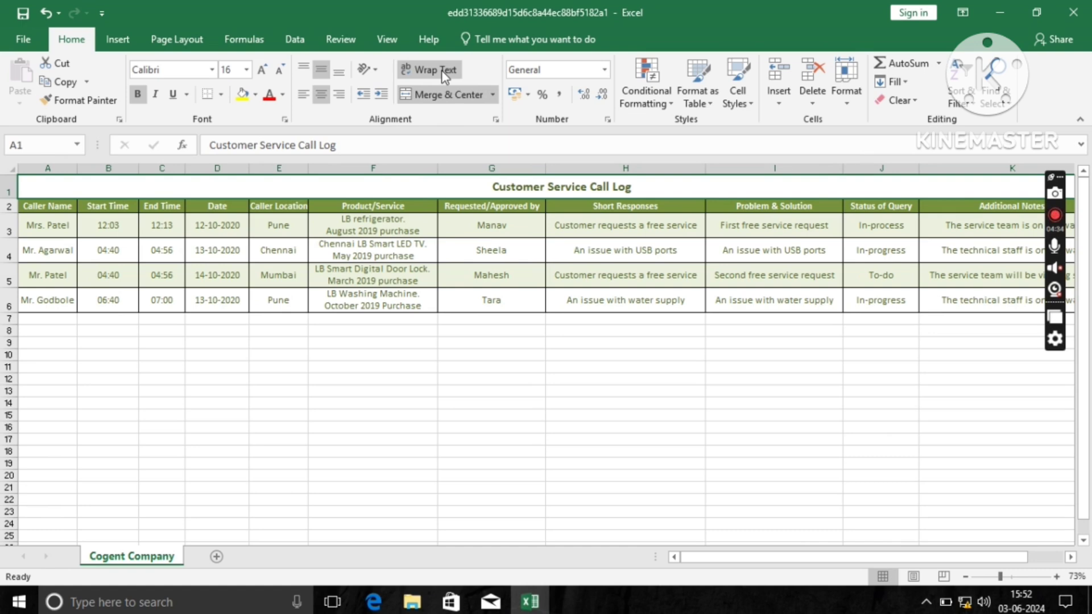
click(493, 95)
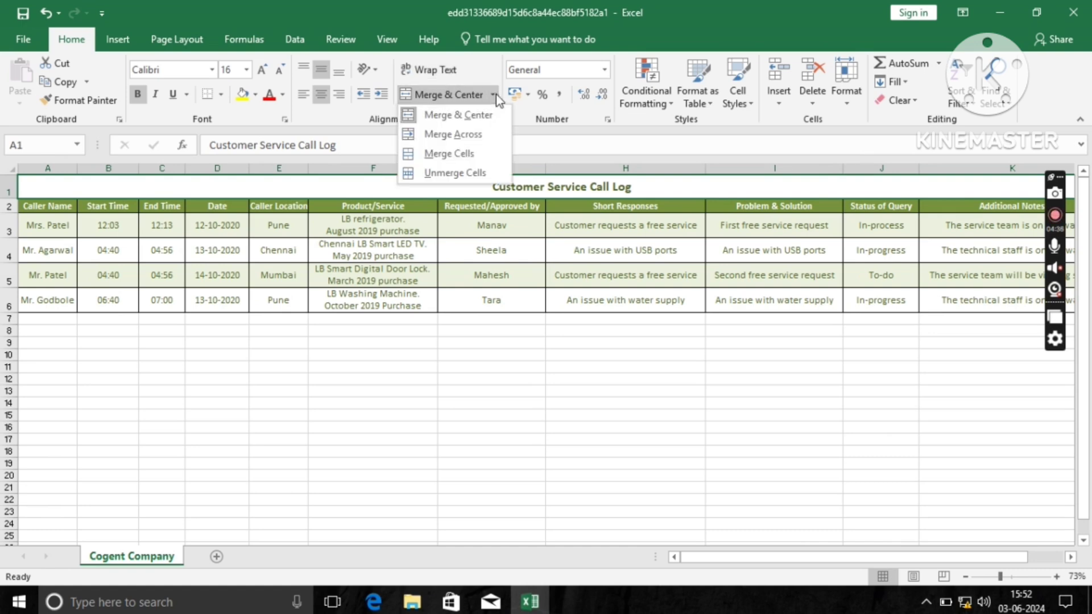
click(453, 173)
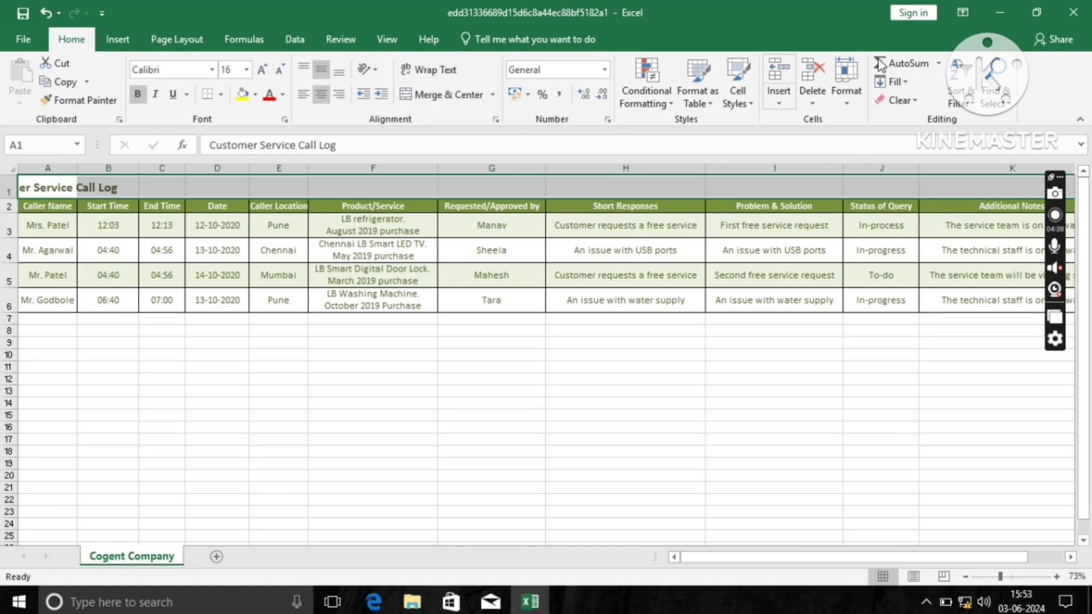
Submit the worksheet with the unwrapped, unmerged title for question 4 and continue to question 5.
click(1001, 14)
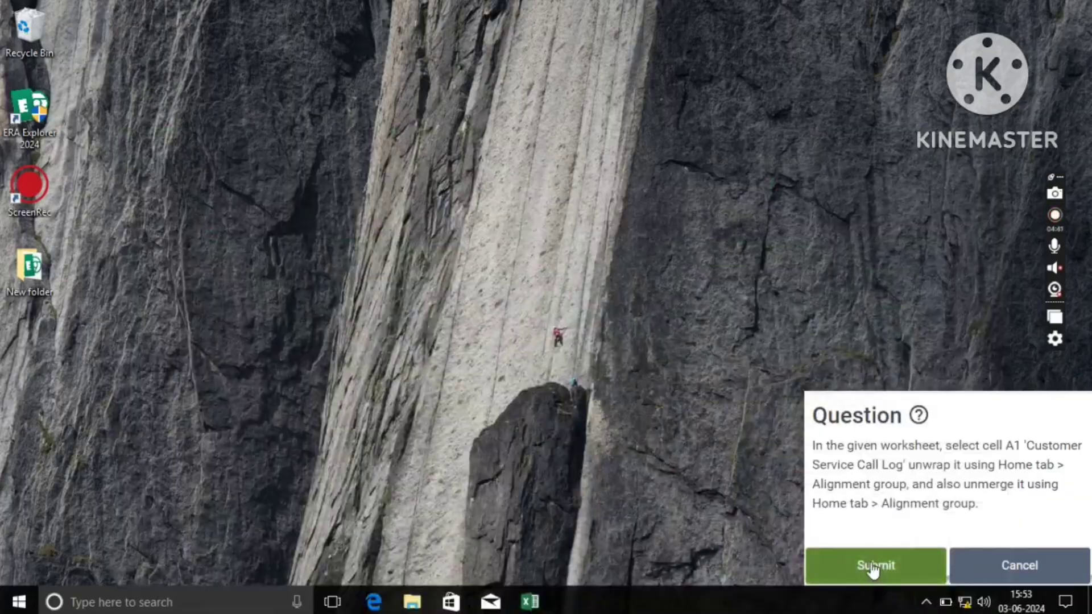
click(875, 565)
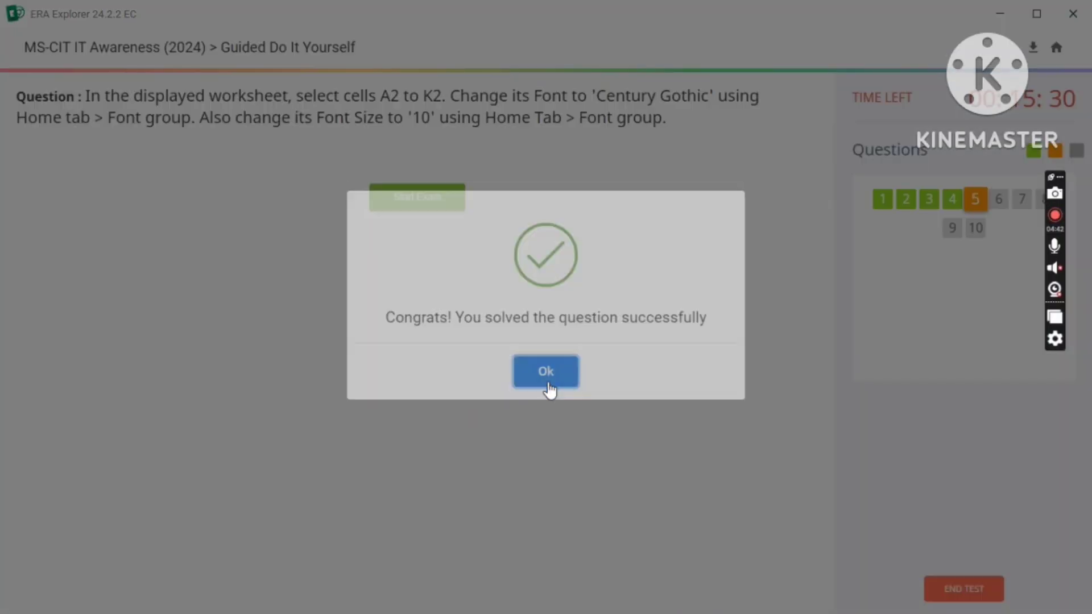
click(547, 380)
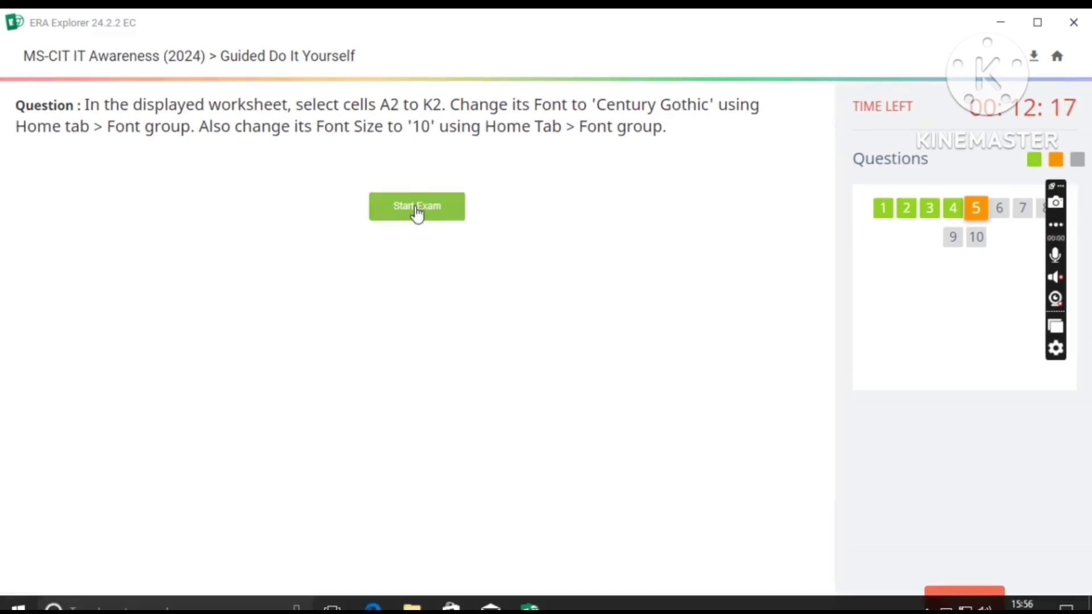
Start question 5 and set the header cells A2:K2 to Century Gothic at font size 10.
click(416, 211)
click(412, 205)
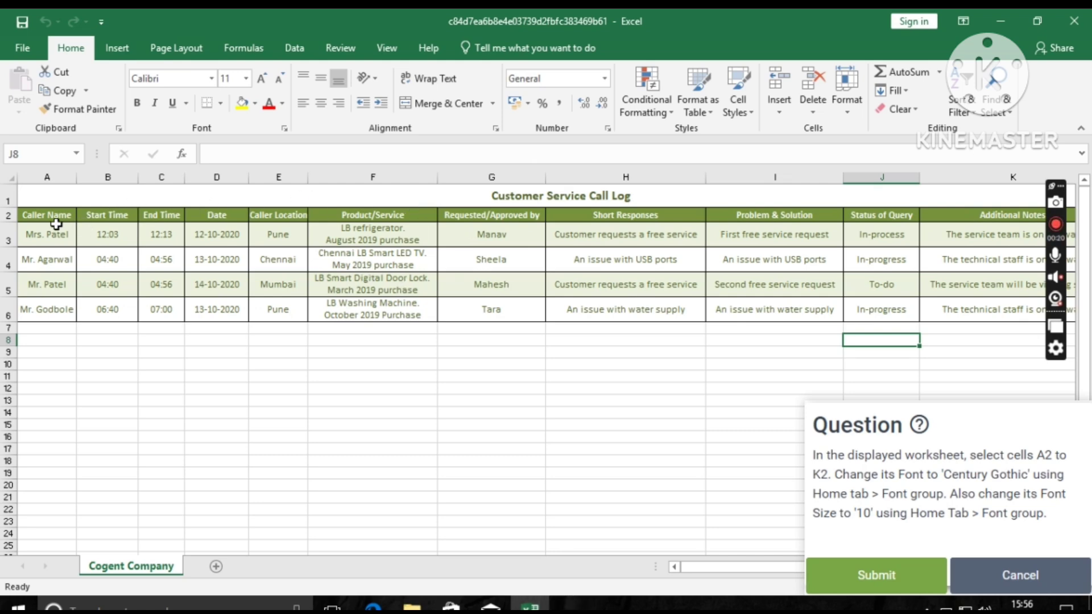
drag(45, 217, 936, 218)
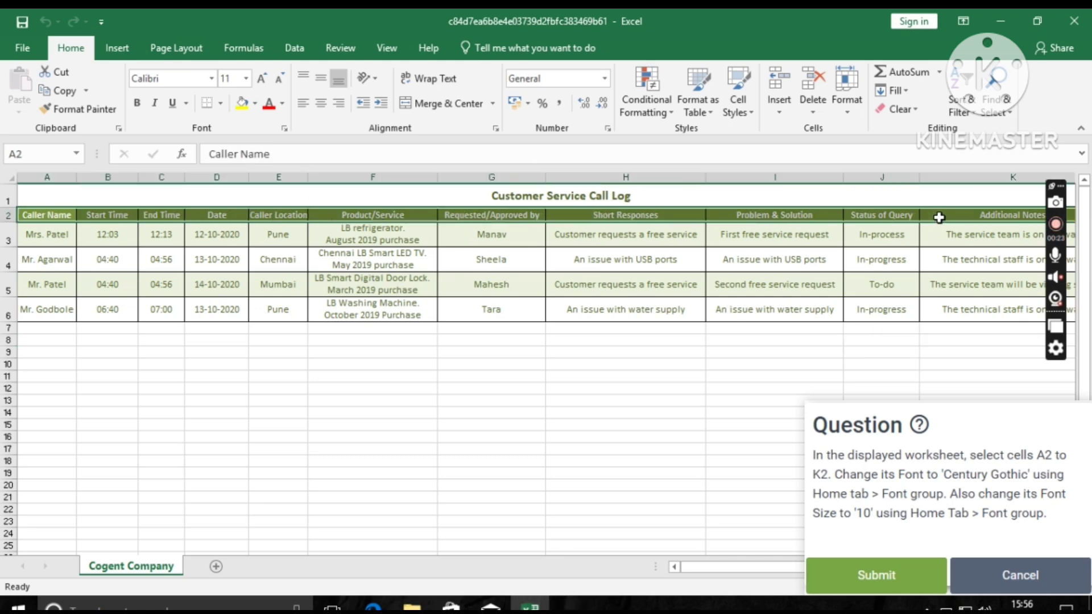
click(194, 80)
click(213, 84)
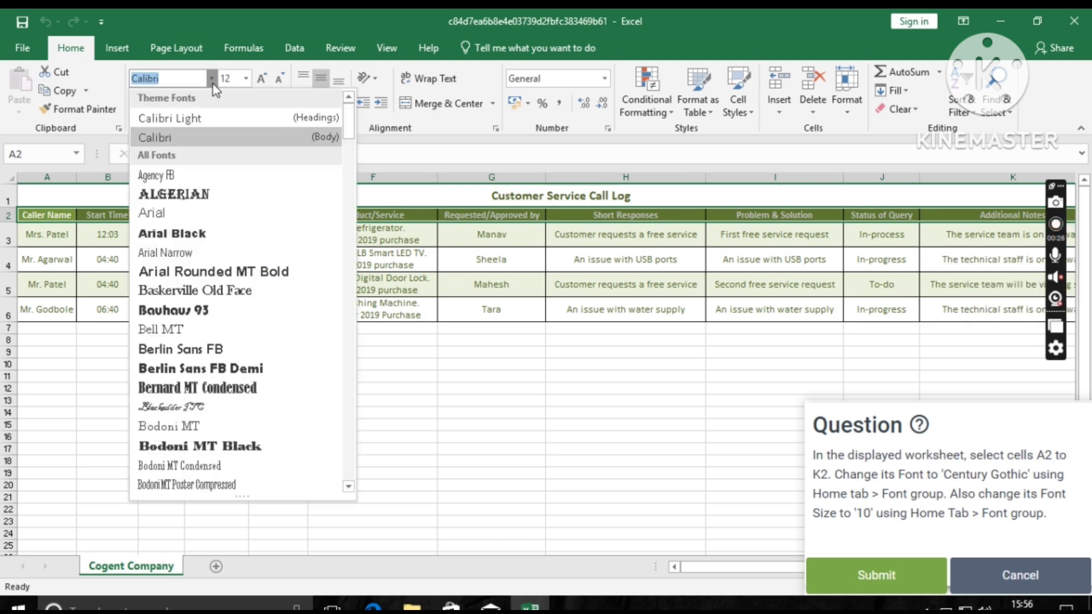
scroll(171, 346, down, 4)
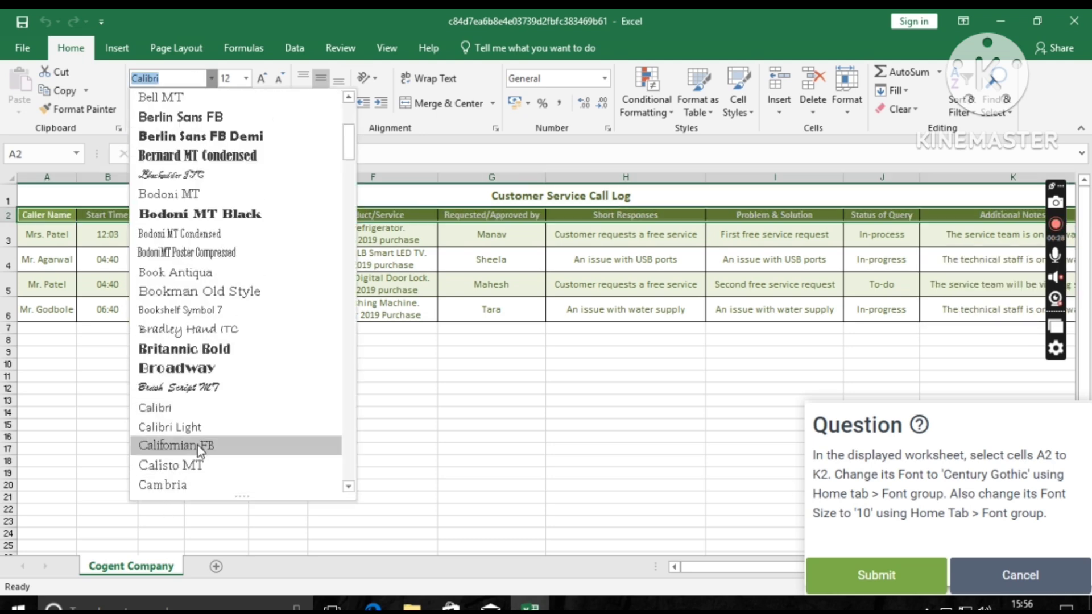
scroll(197, 445, down, 2)
click(182, 484)
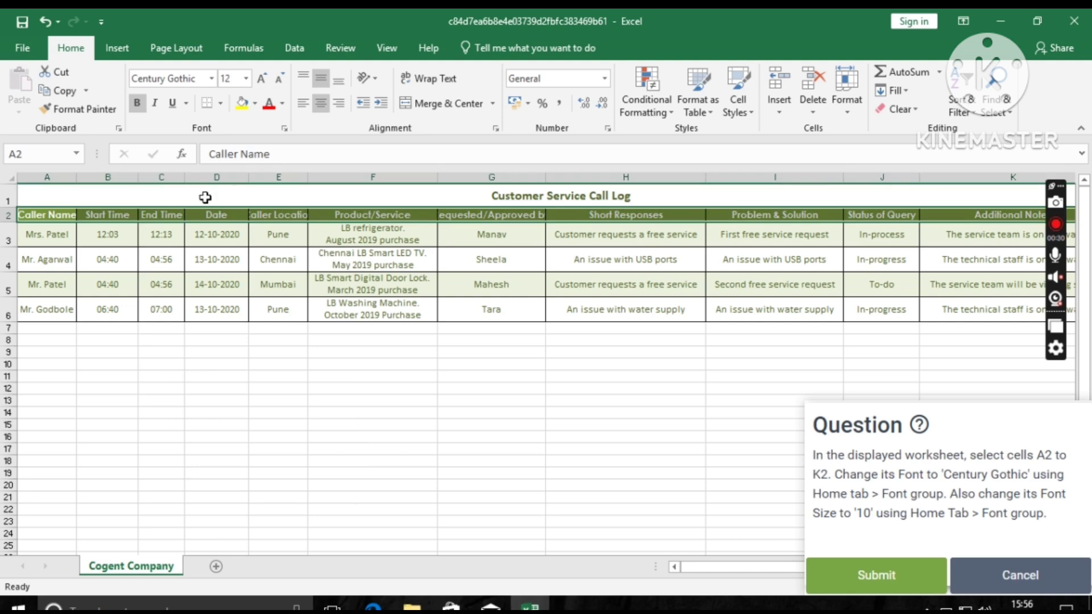
click(246, 78)
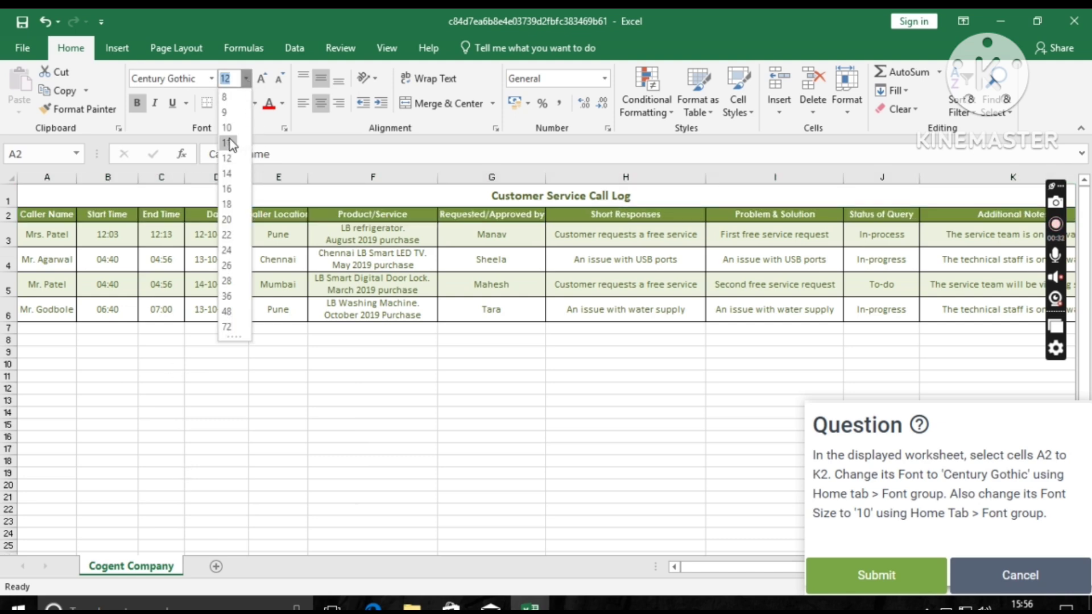
click(233, 130)
Submit the worksheet with the reformatted header row for question 5 and continue to question 6.
click(1001, 22)
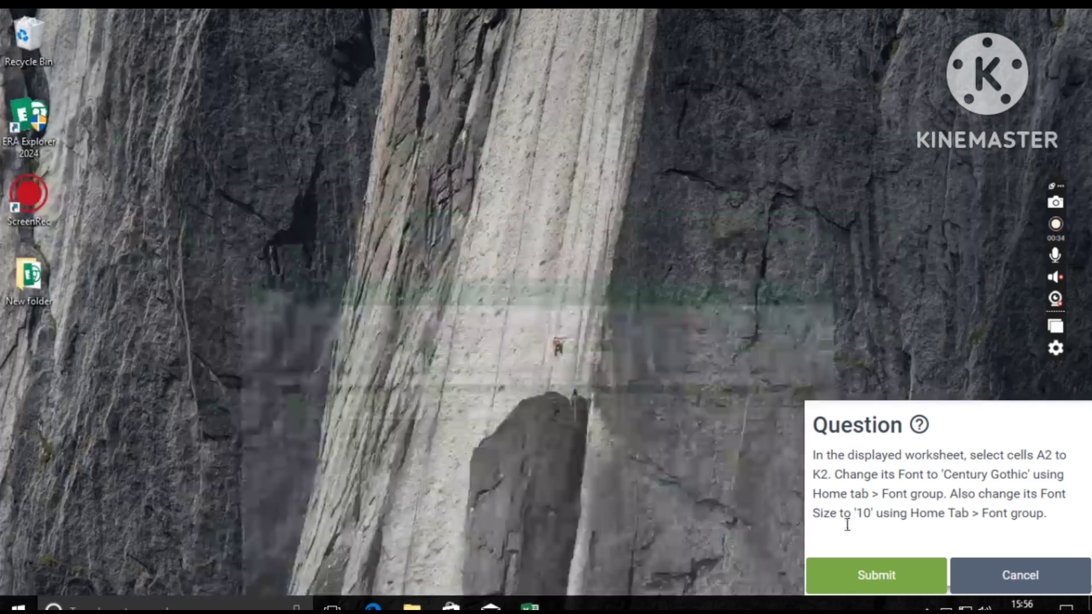
click(870, 575)
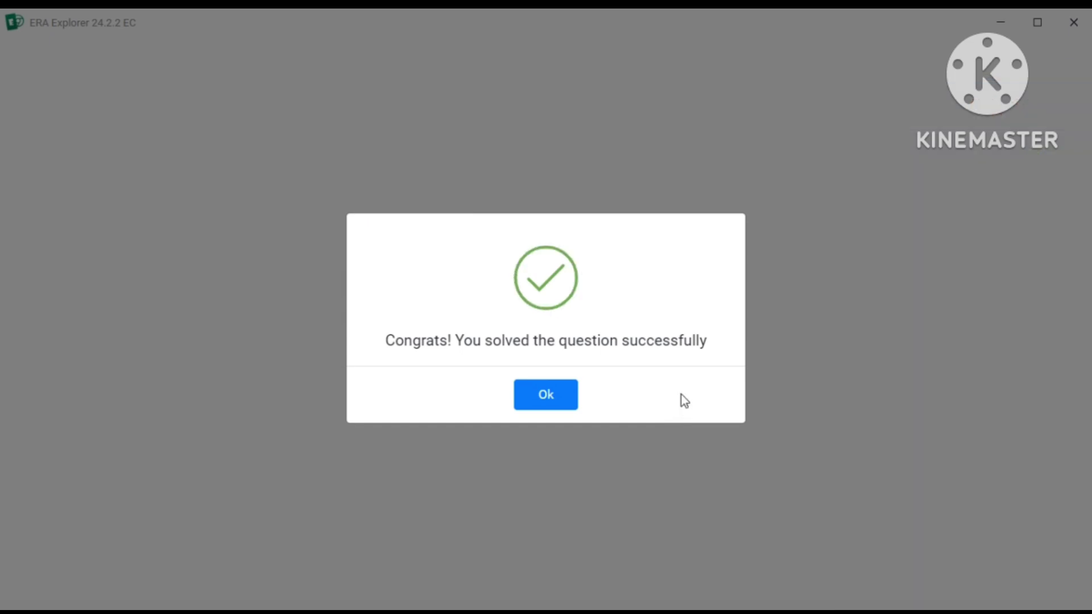
click(546, 395)
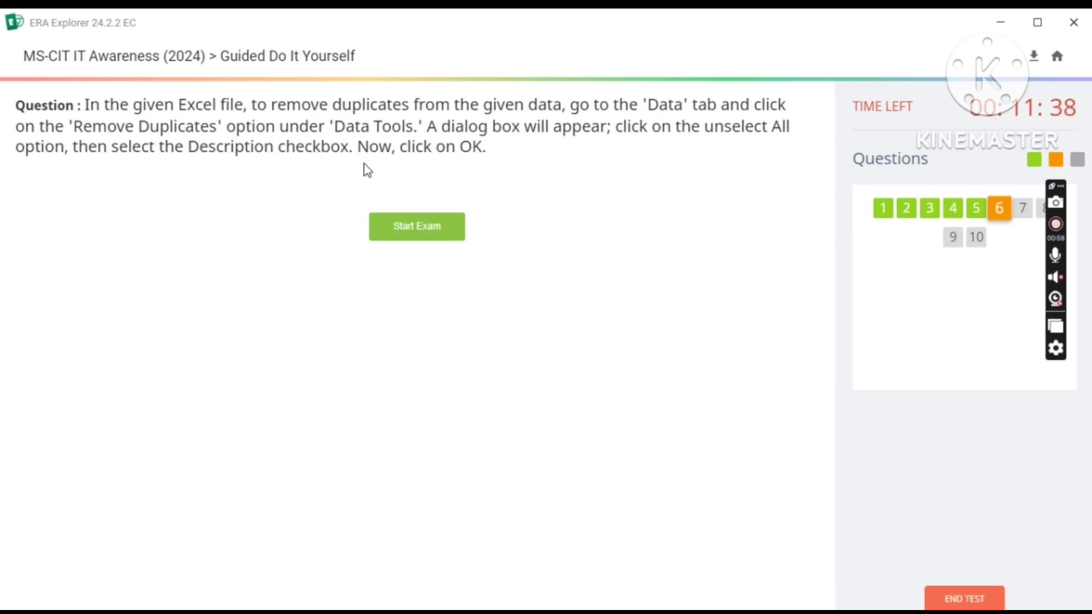
Start question 6 and remove duplicate rows from the invoice items table, comparing only the Description column.
click(424, 227)
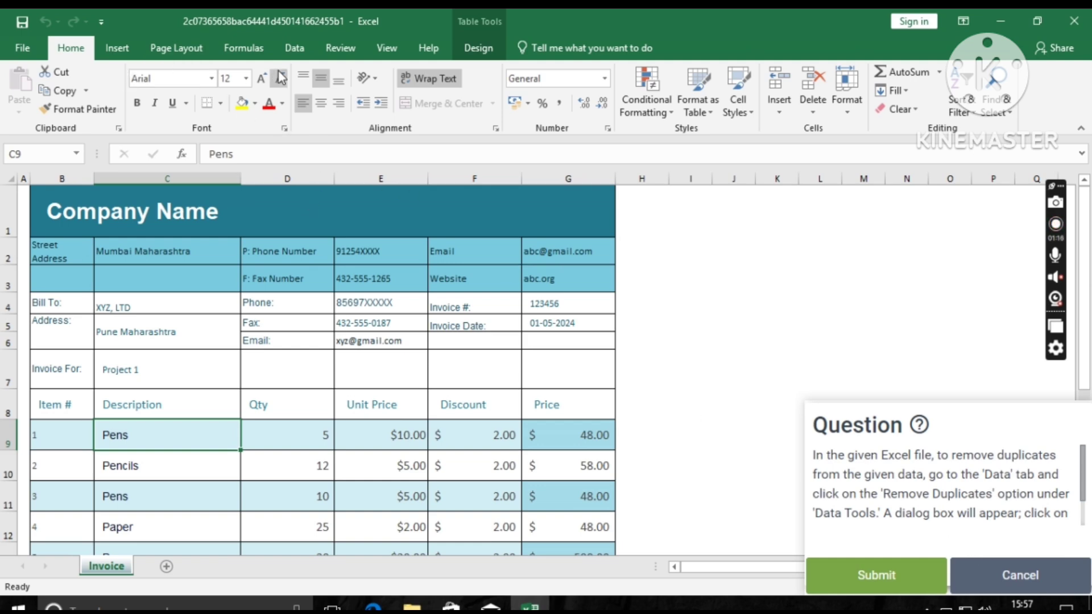
click(295, 52)
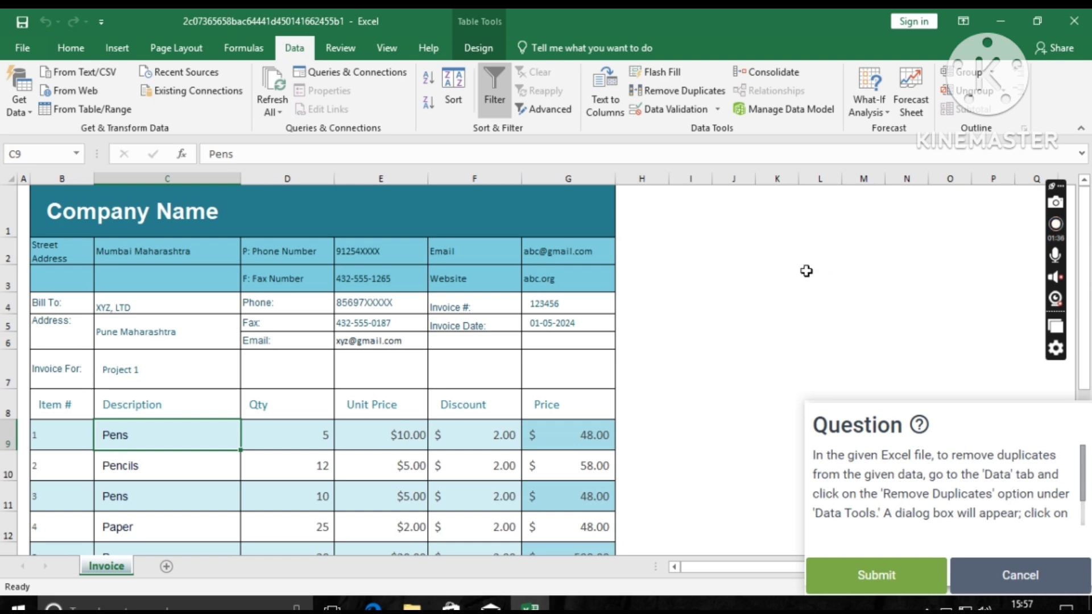
click(711, 97)
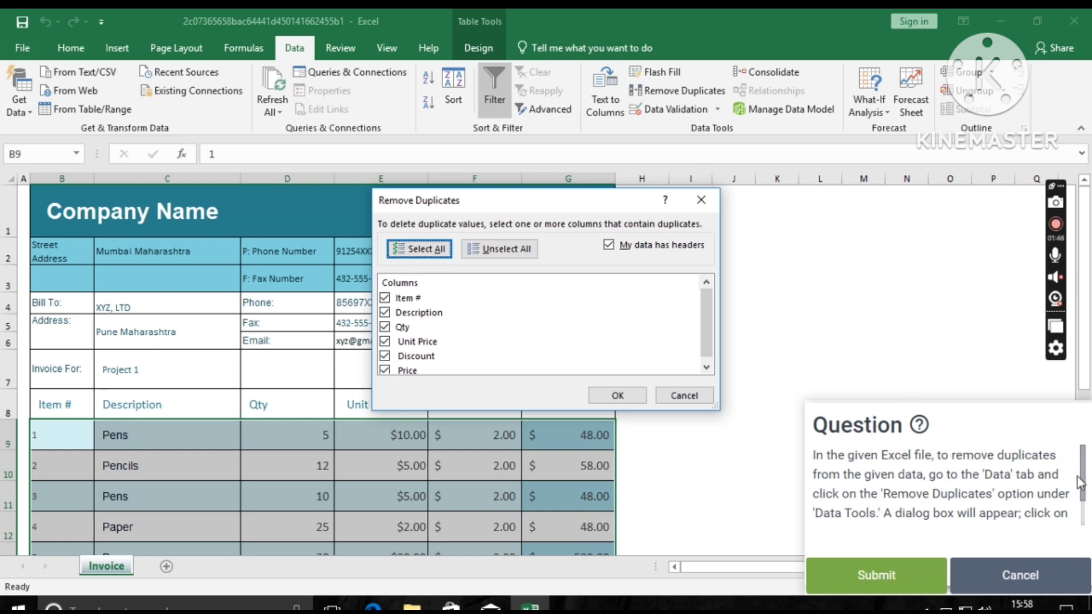
drag(1081, 482, 1088, 517)
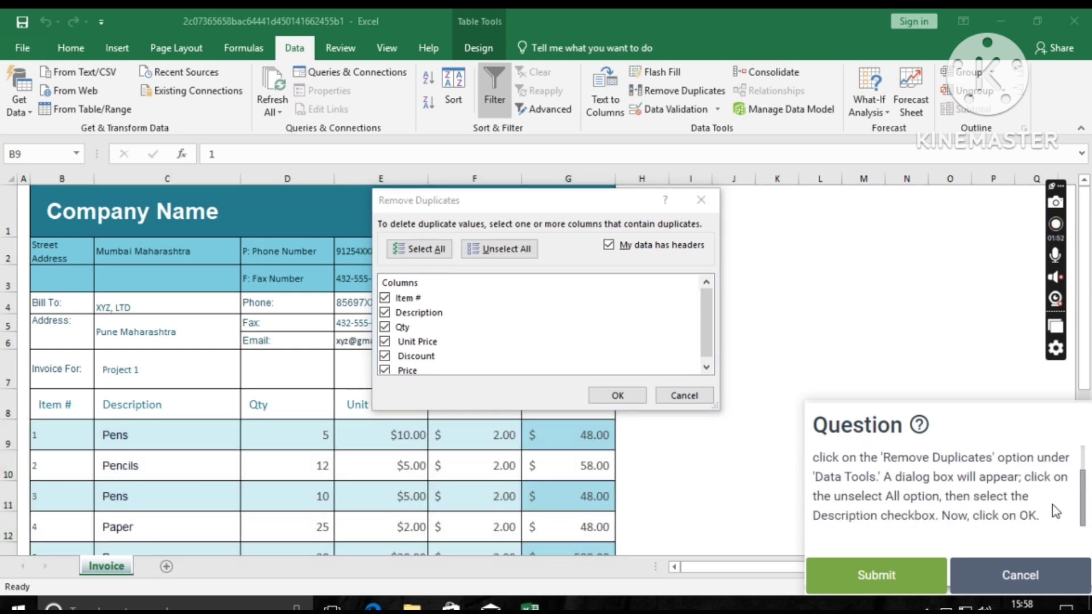
click(523, 248)
click(622, 394)
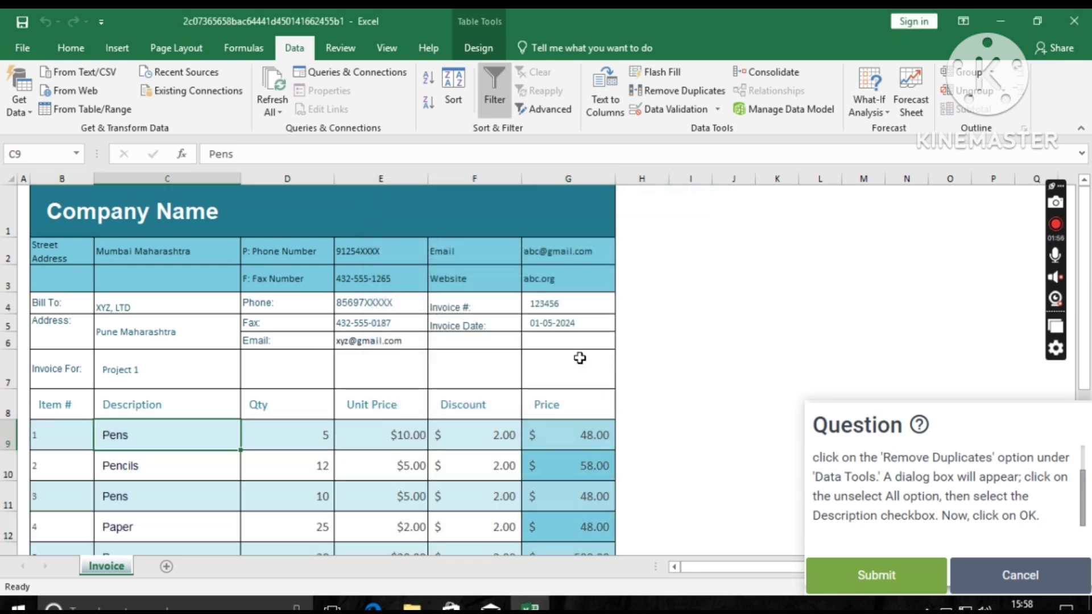
Submit the deduplicated invoice worksheet for question 6 and start question 7.
click(871, 573)
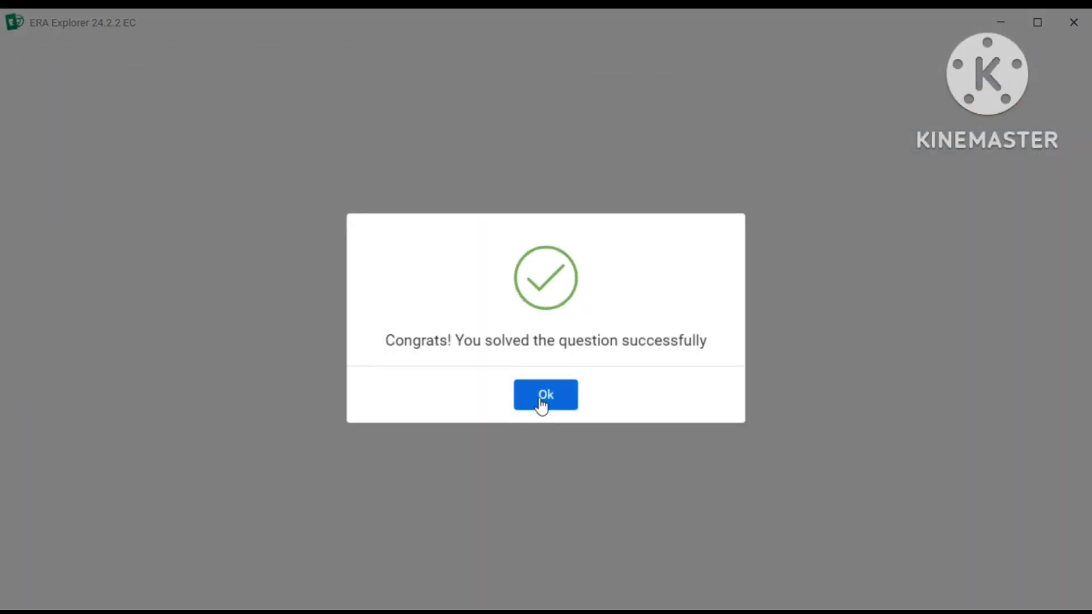
click(542, 398)
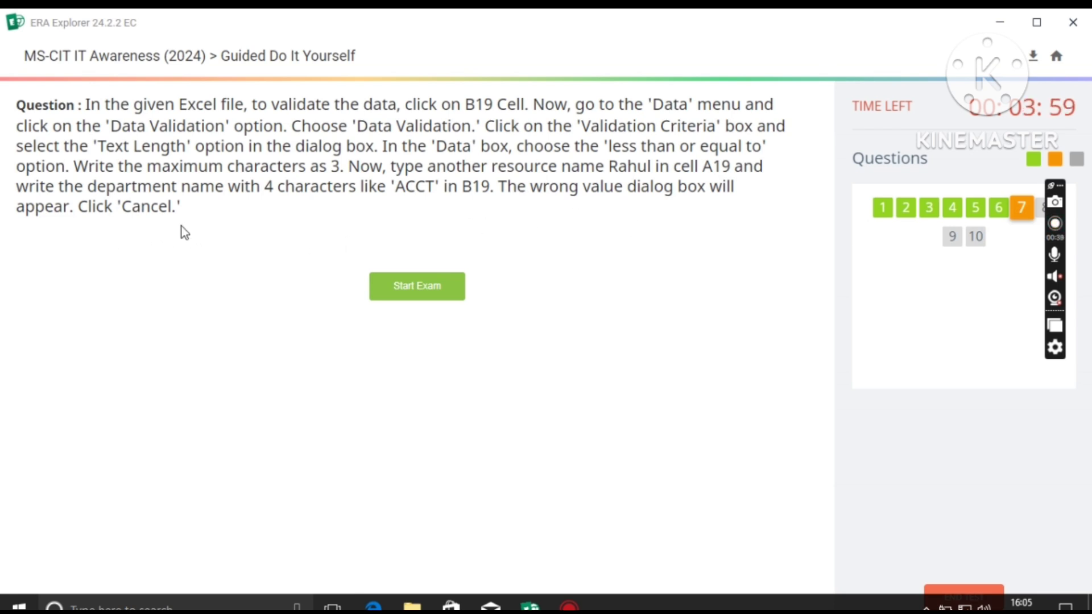
click(420, 292)
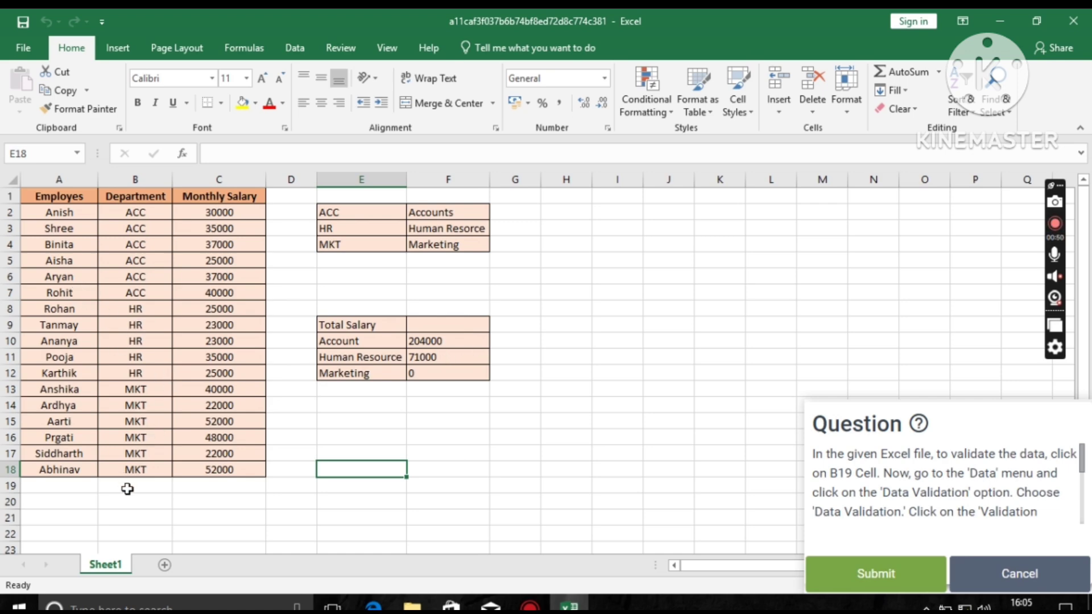
Apply data validation to cell B19 that allows only a text length less than or equal to a maximum of 3.
click(130, 488)
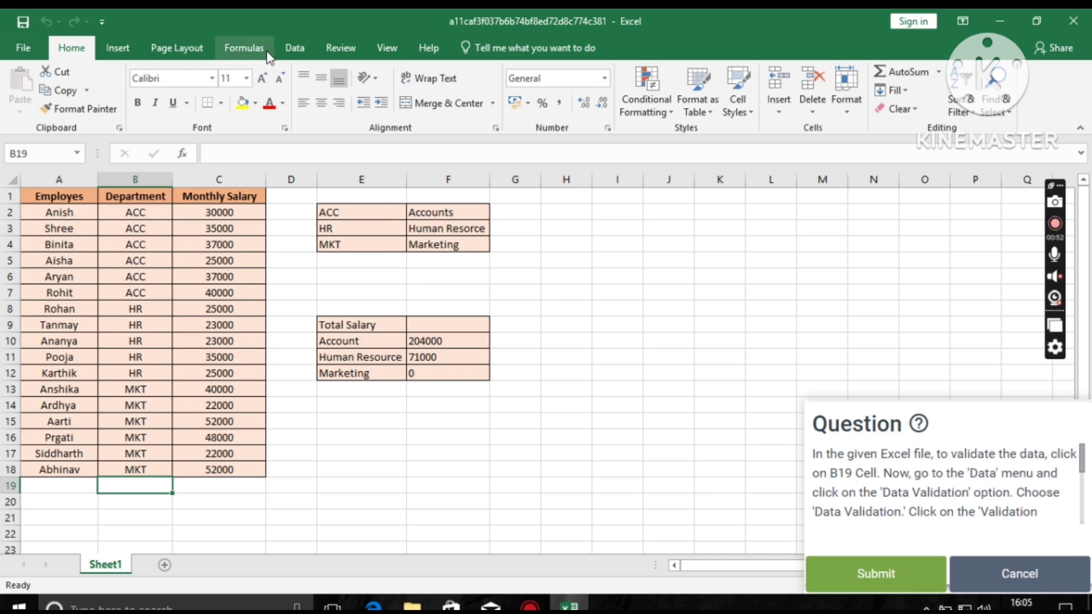
click(294, 49)
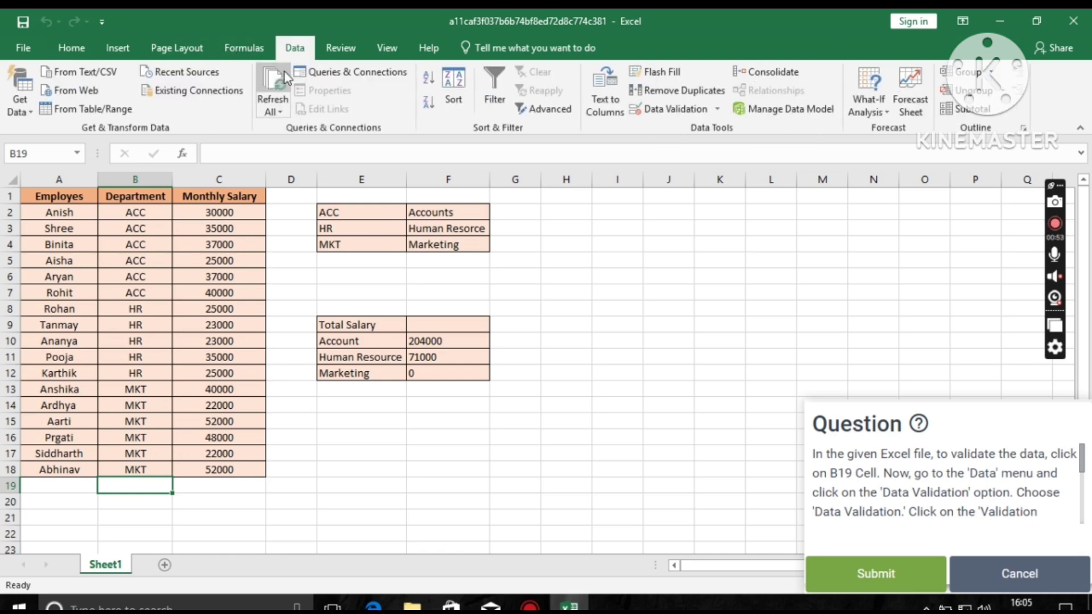
click(719, 110)
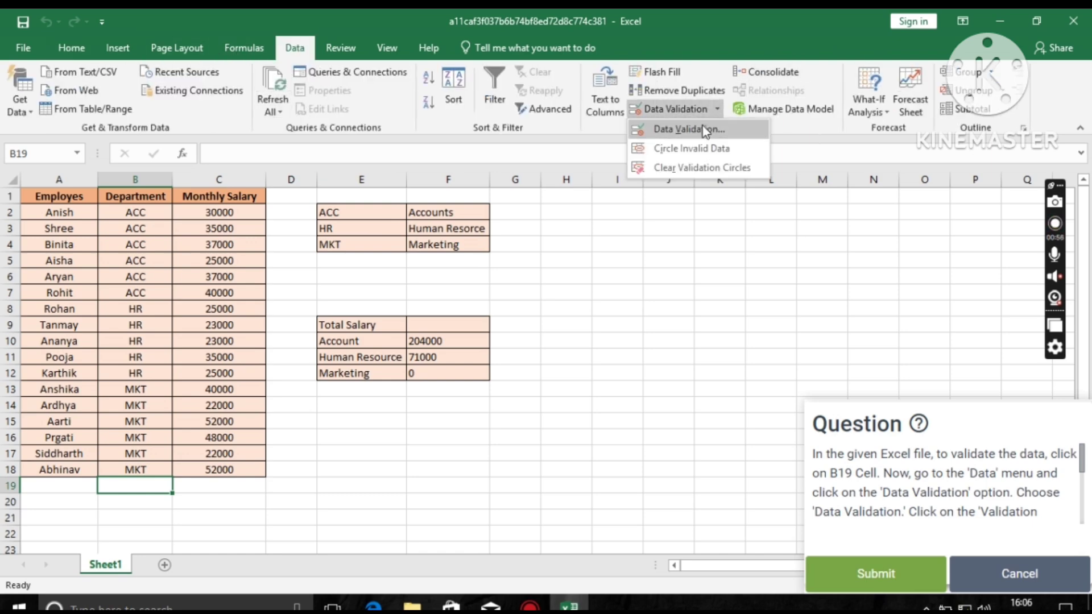
click(702, 130)
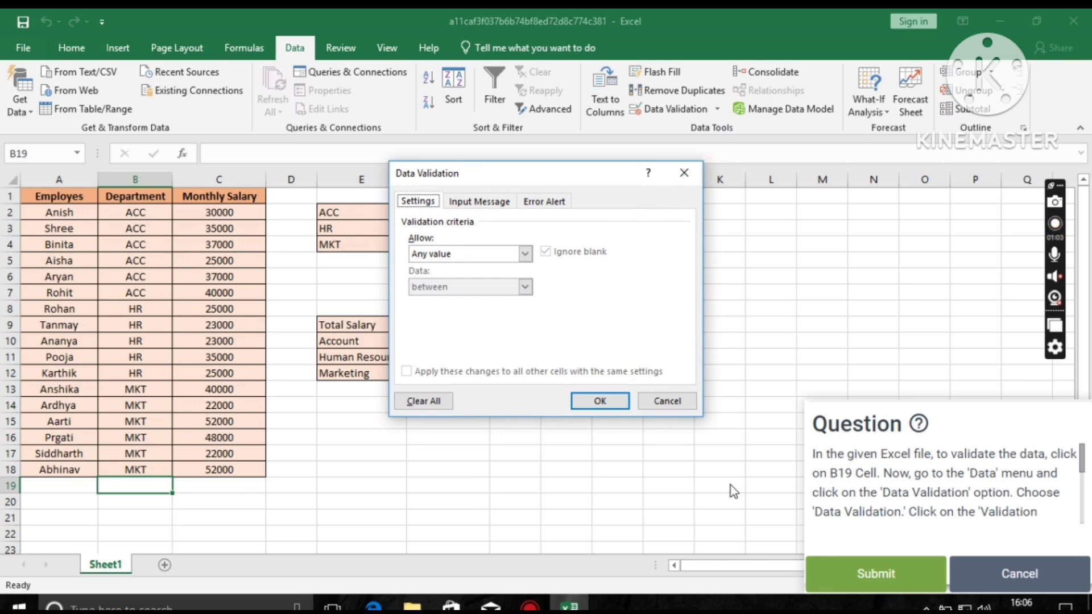
click(480, 254)
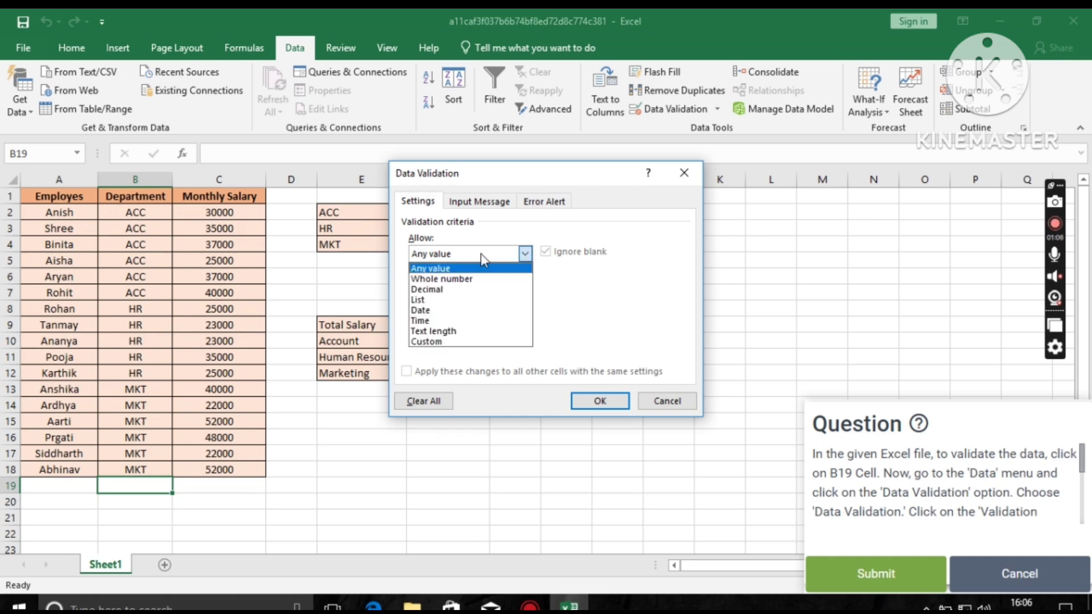
click(444, 330)
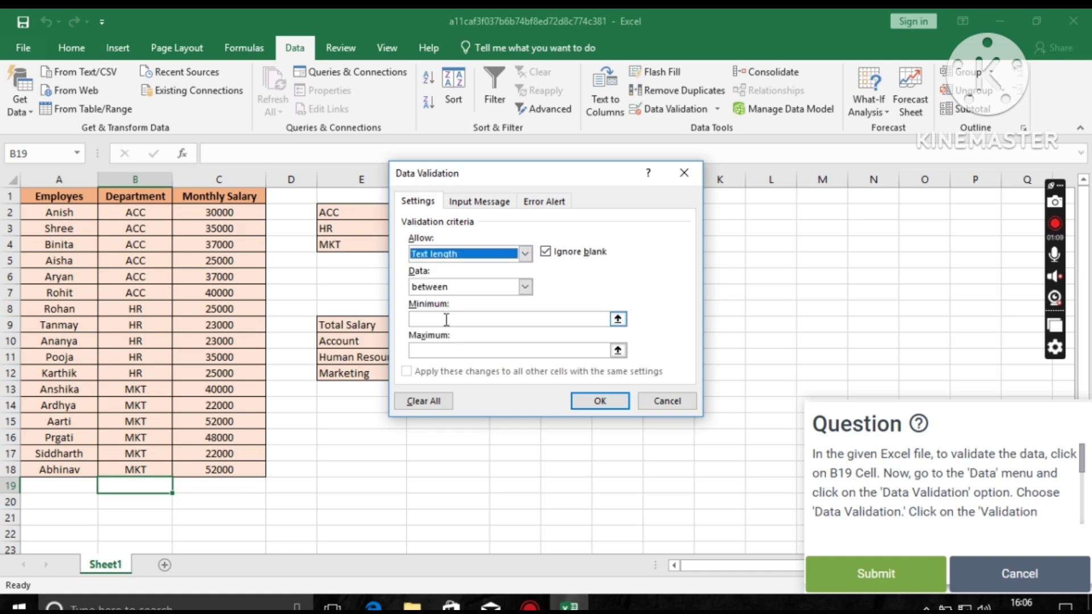
click(483, 287)
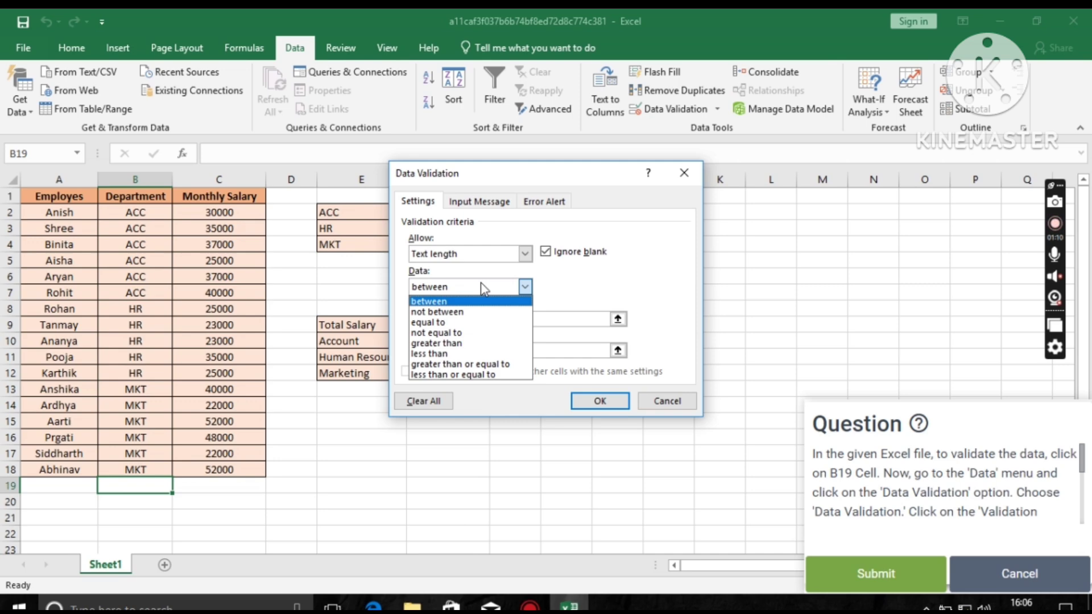
click(460, 376)
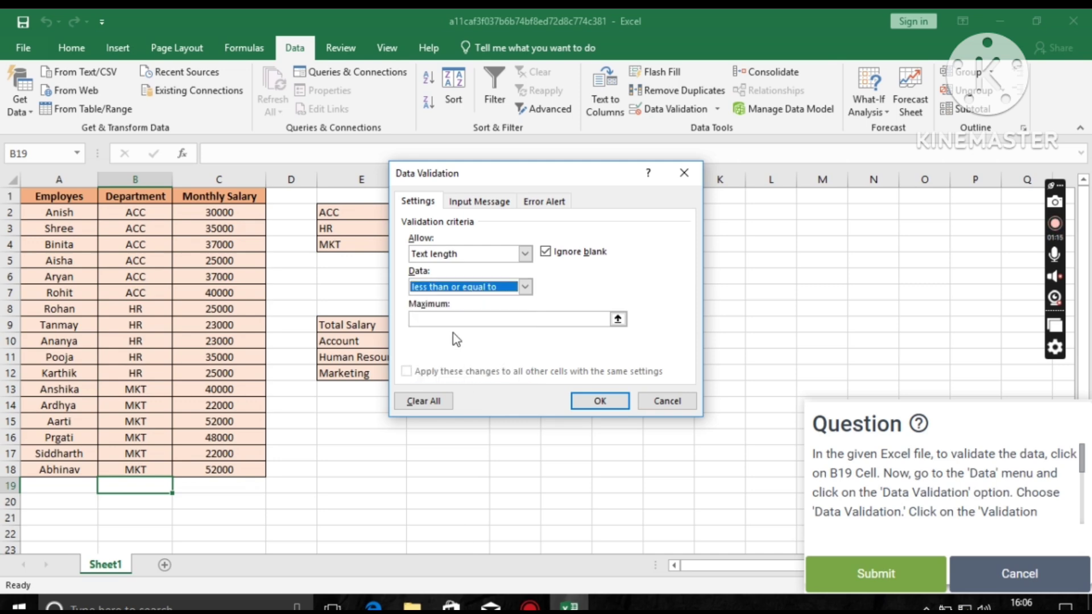
click(450, 318)
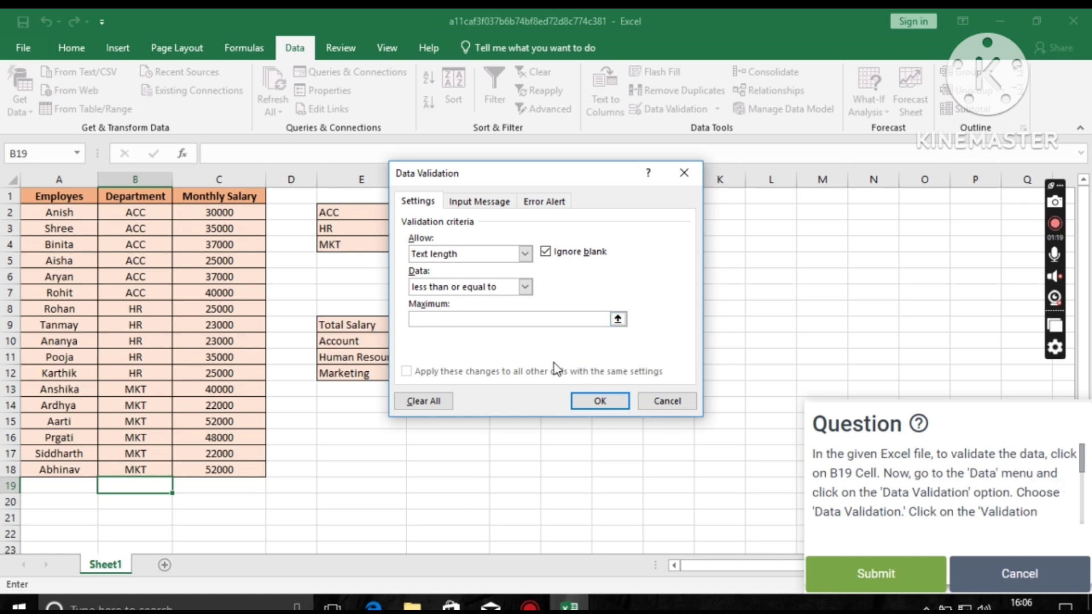
text(3)
drag(1086, 466, 1090, 492)
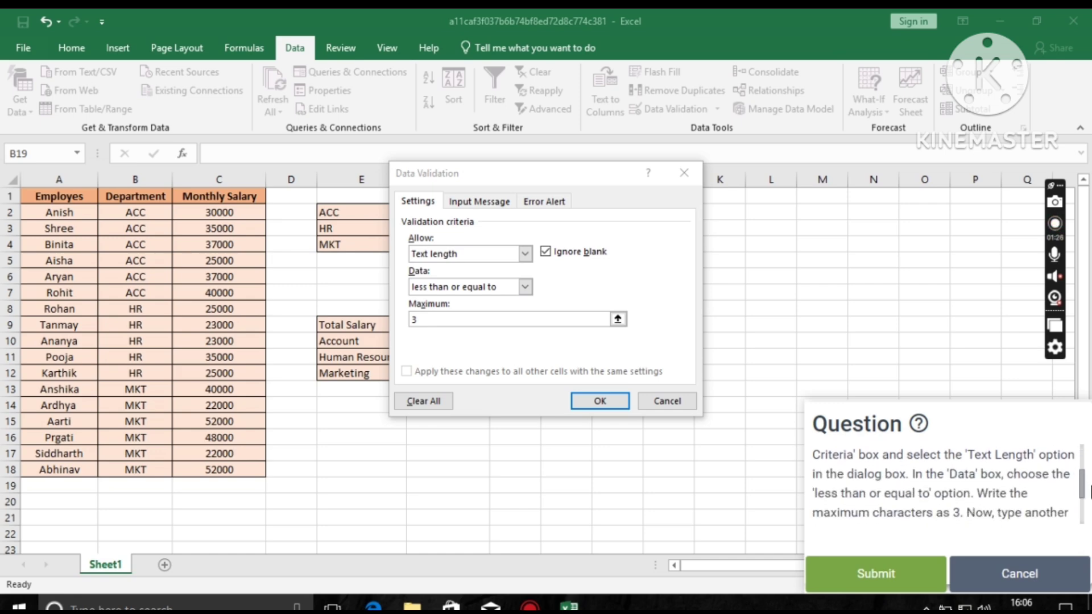
click(599, 402)
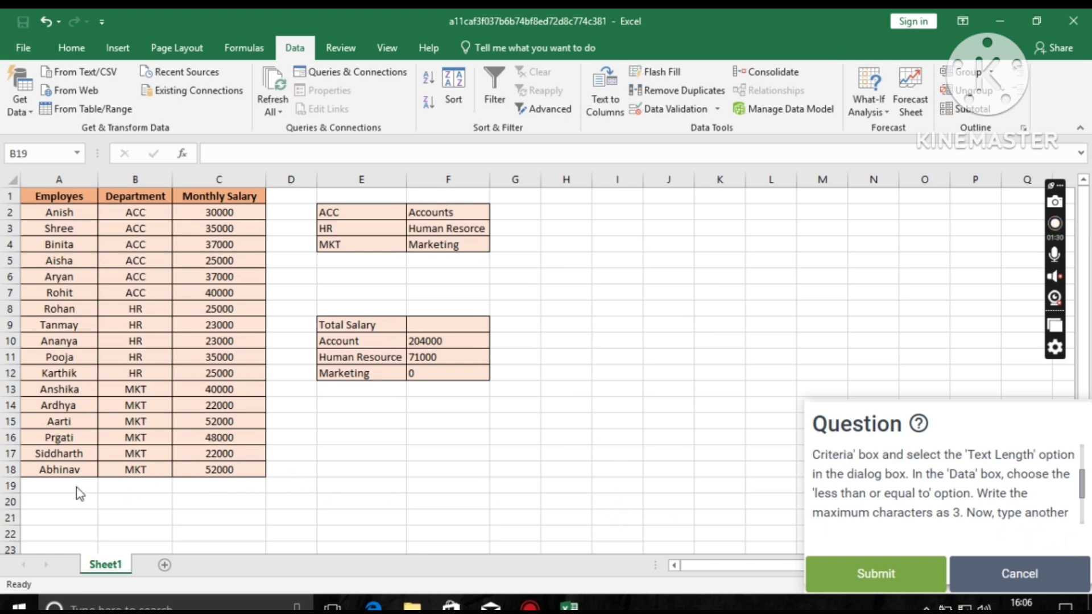
Enter the employee name given in the question in A19, try the department ACCT in B19, and cancel that department entry.
click(45, 485)
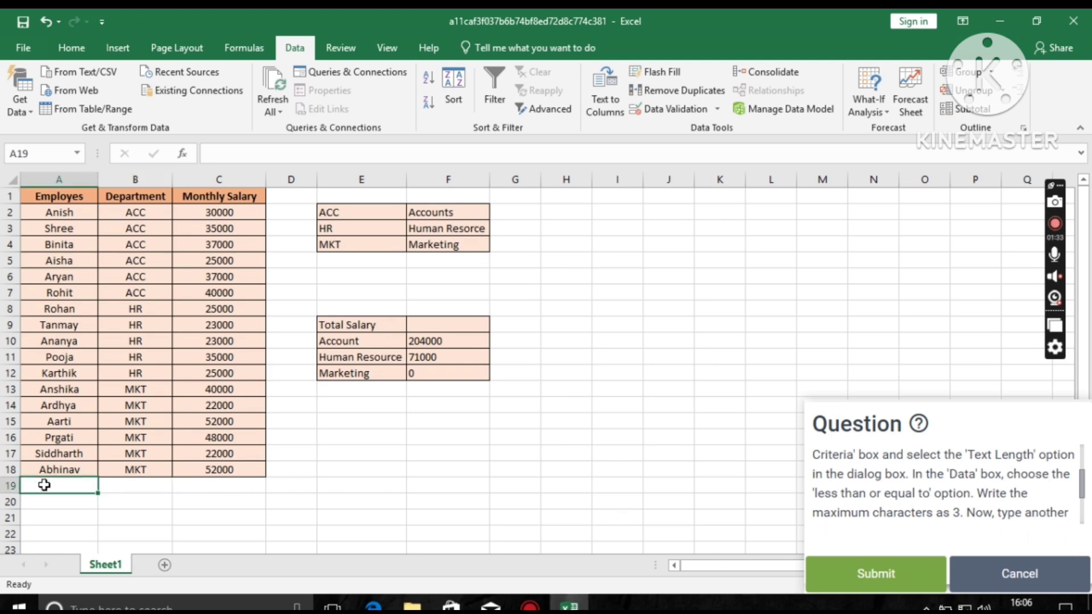
text(Ra)
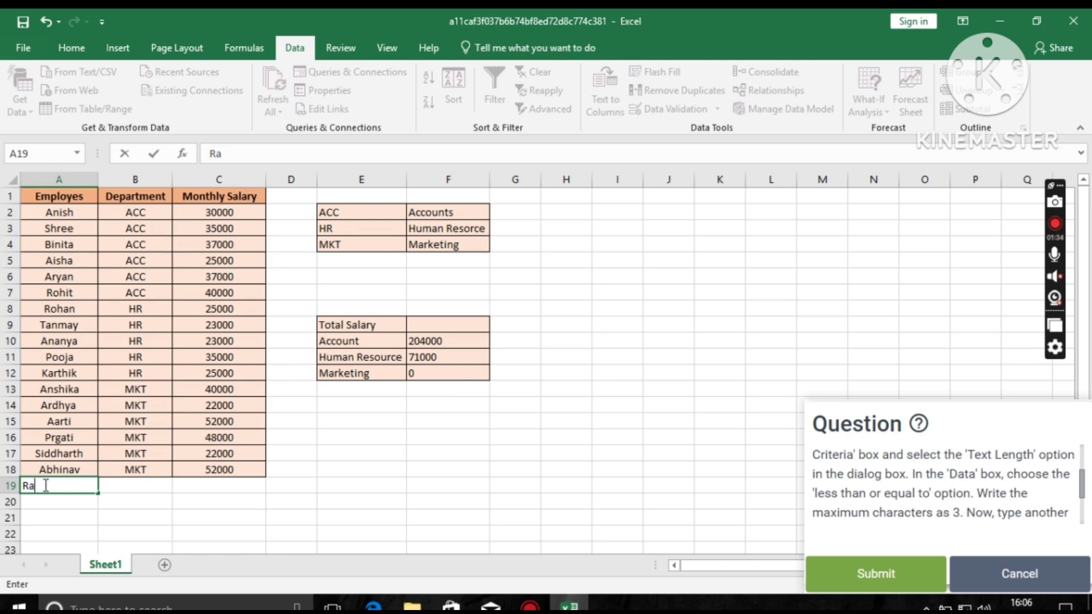
text(hul)
key(Tab)
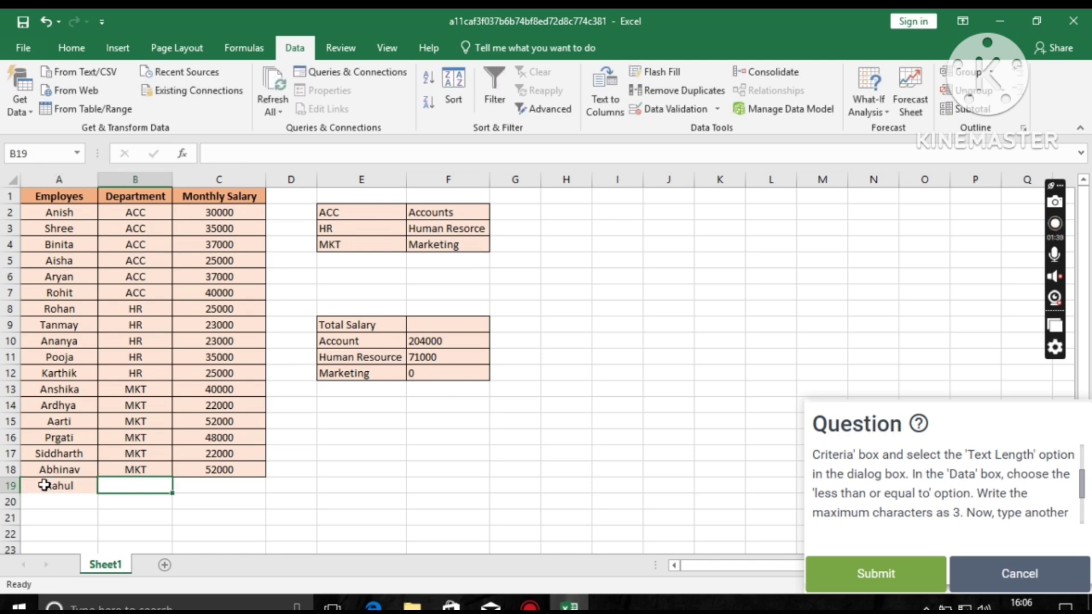
text(ACC)
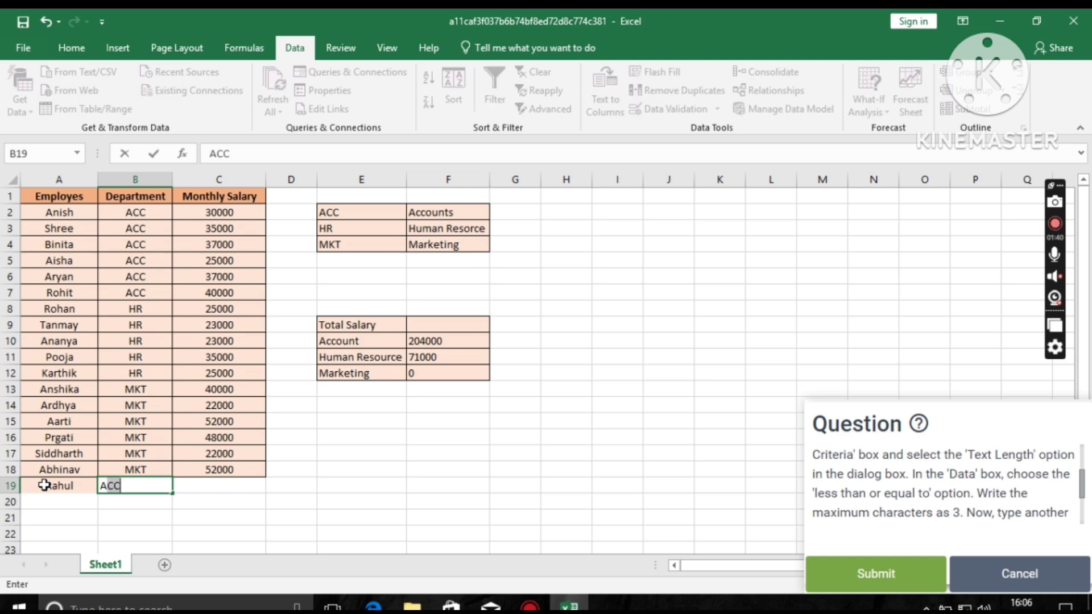
text(T)
key(Return)
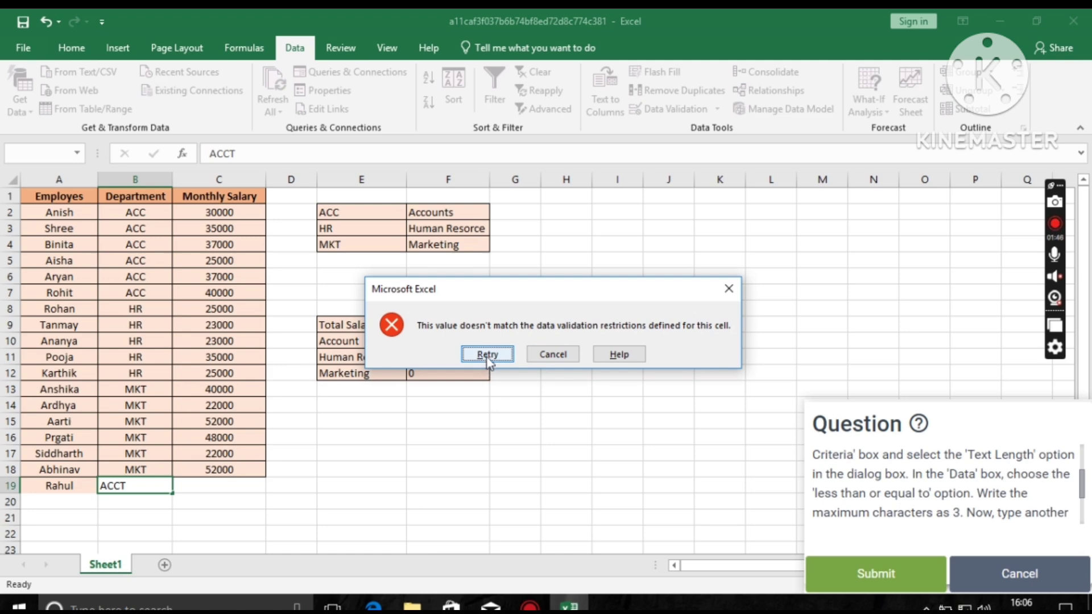
click(555, 358)
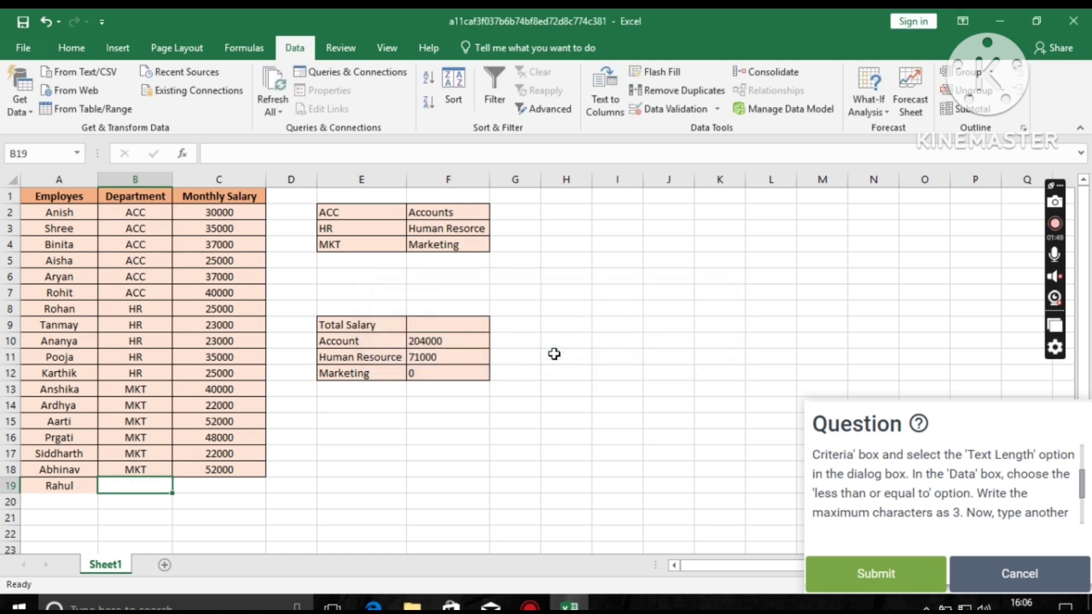
Submit the worksheet with the text-length validation for question 7 and start question 8.
click(867, 577)
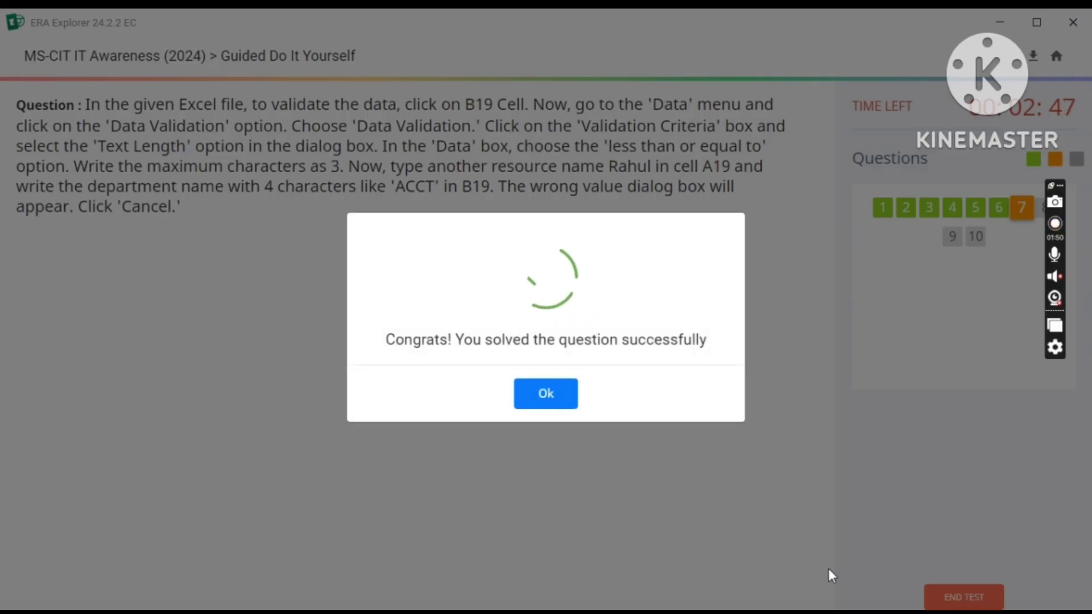
click(540, 405)
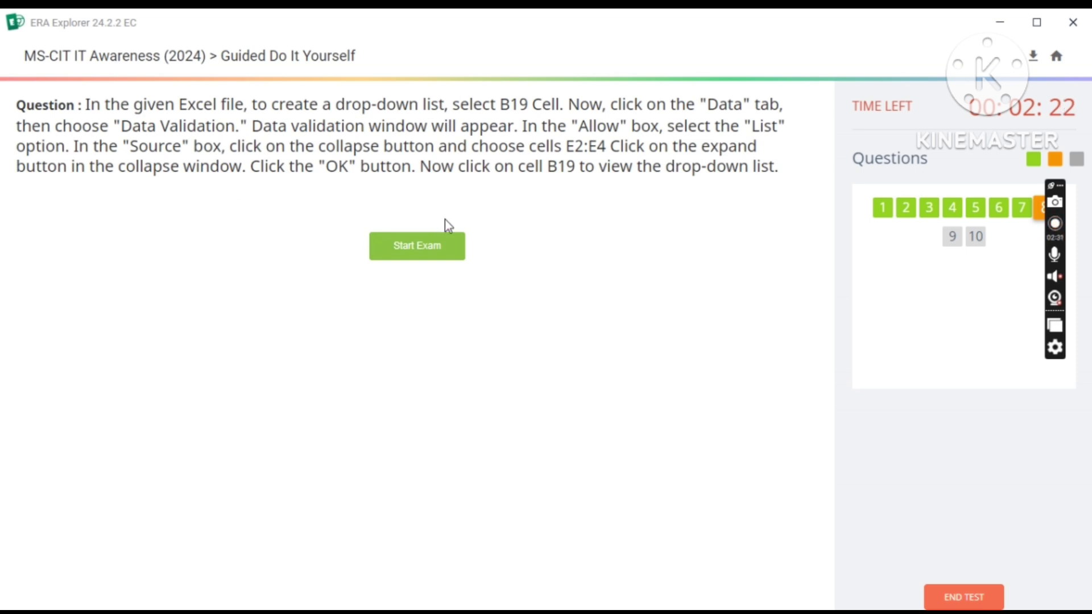
click(435, 252)
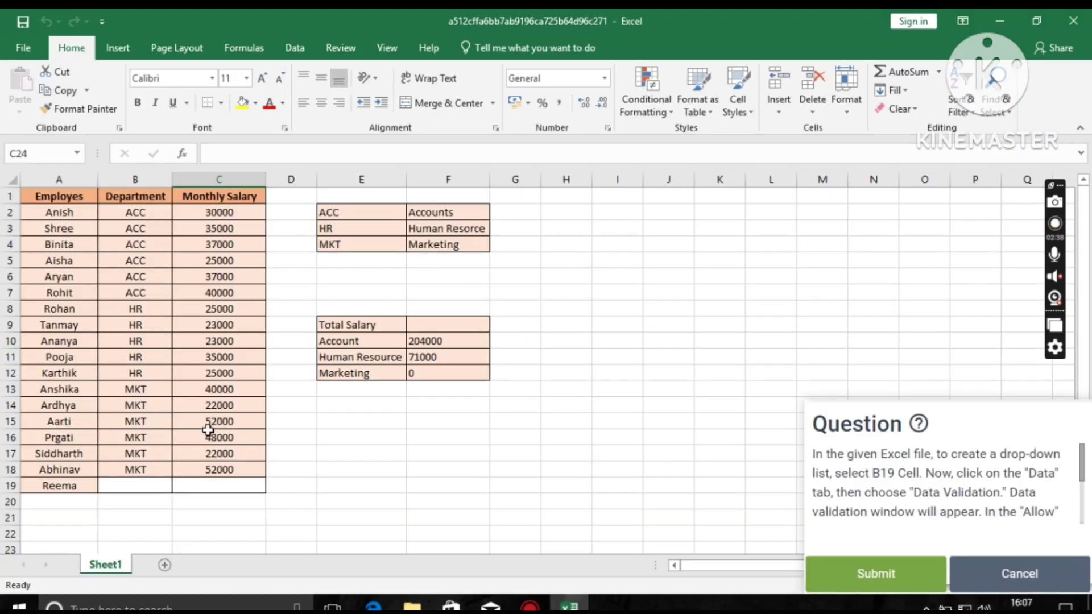
Open data validation for cell B19 and set it to allow a List.
click(44, 488)
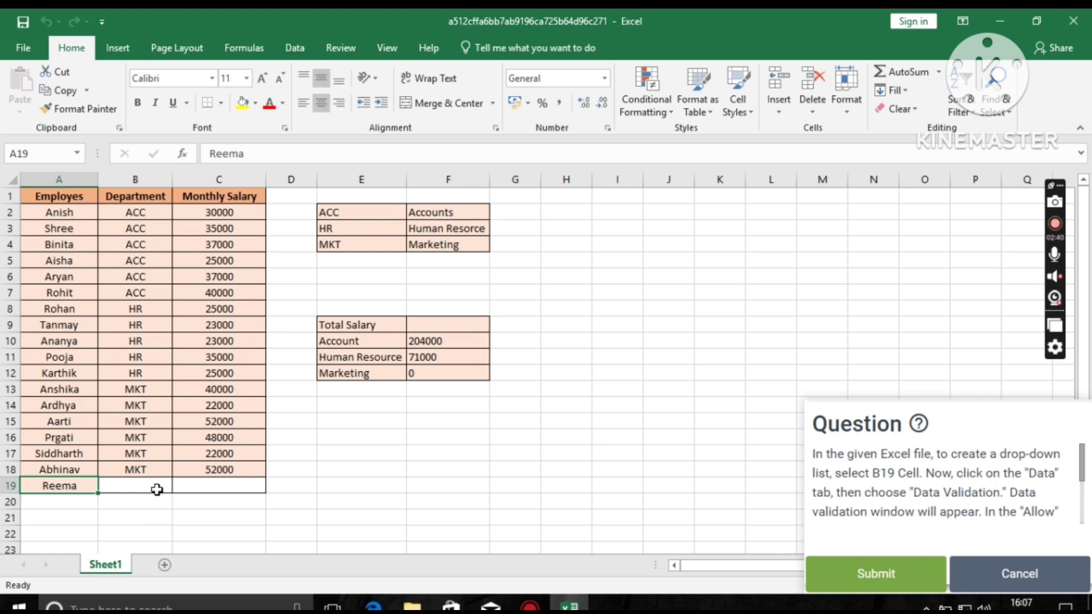
click(137, 489)
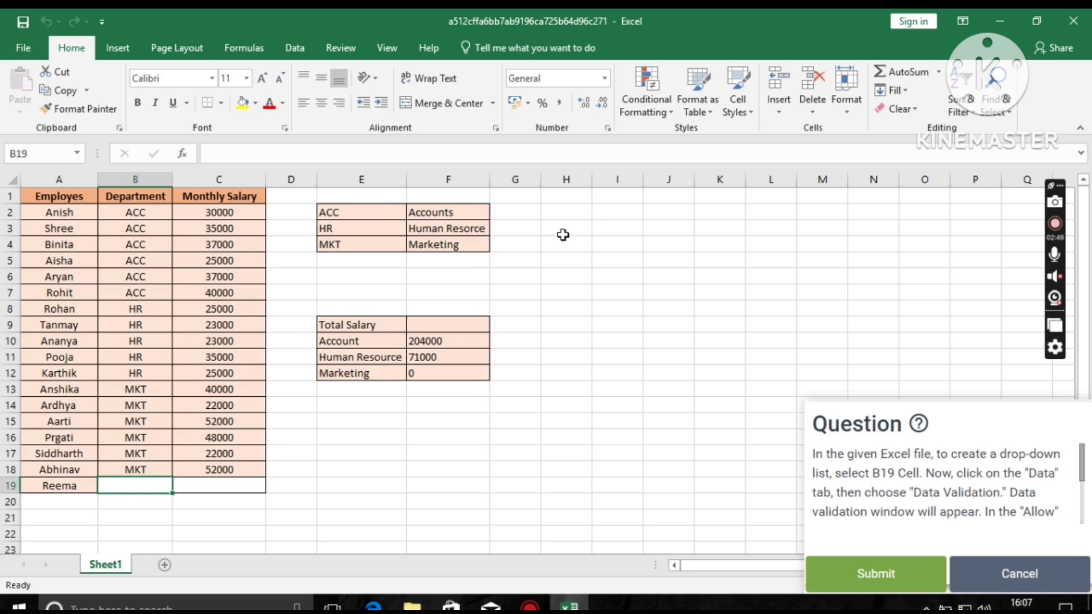
click(293, 46)
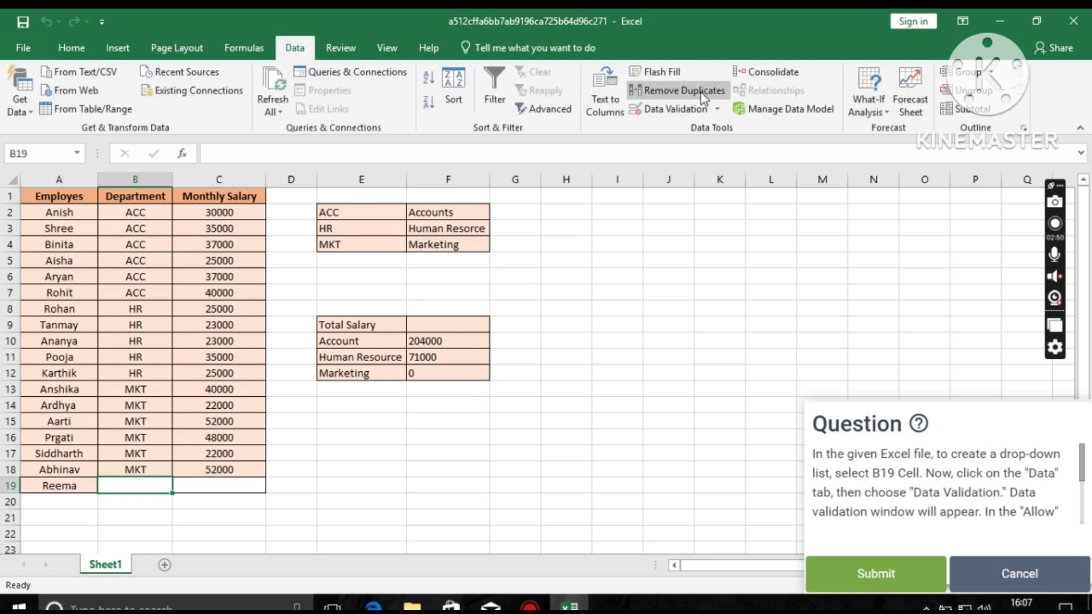
click(715, 109)
click(690, 130)
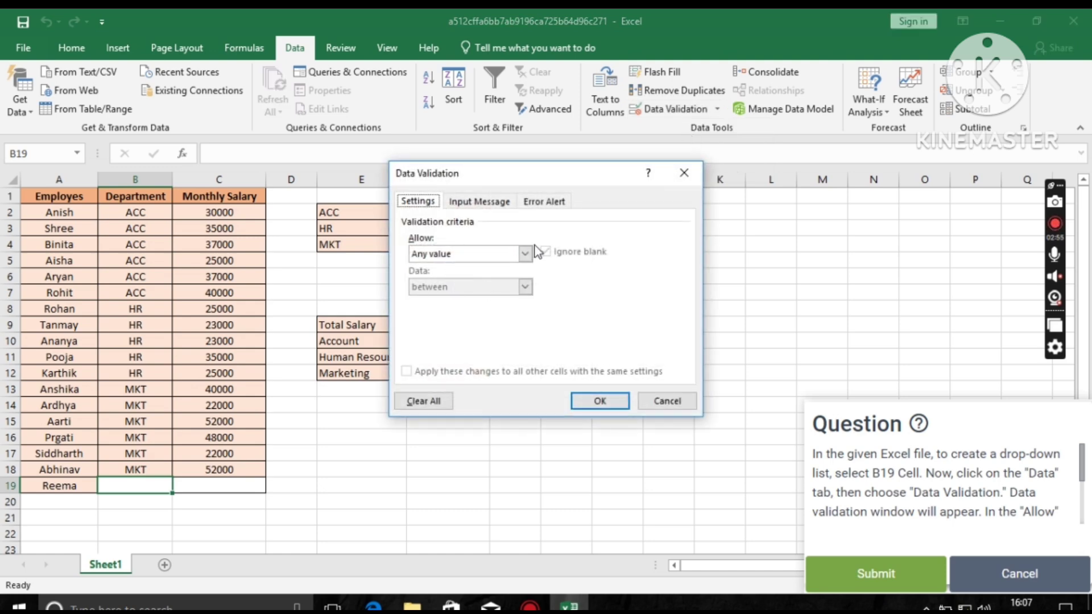
click(502, 260)
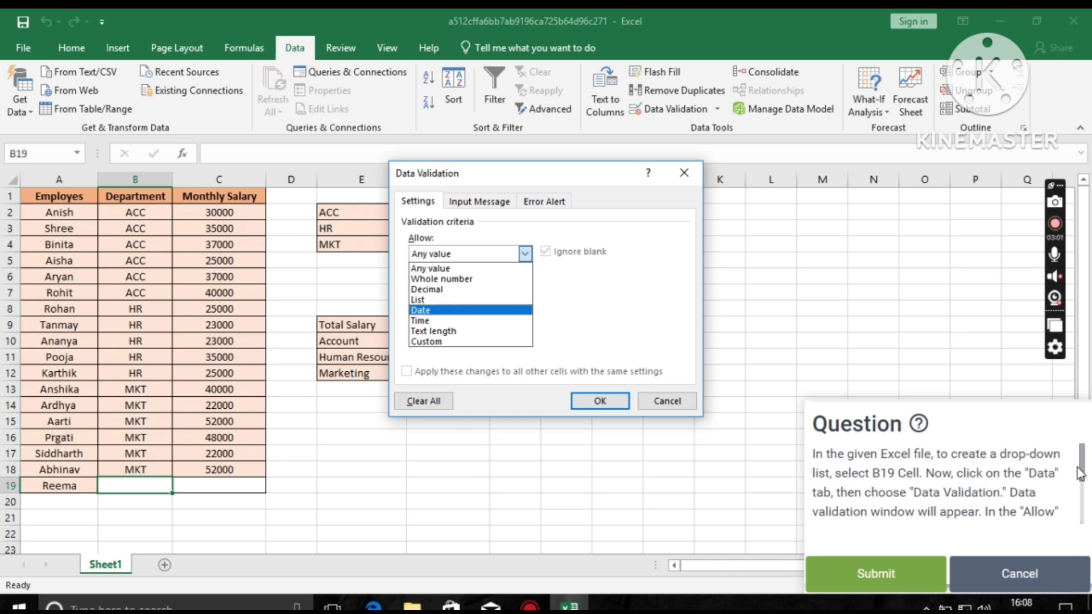
drag(1085, 460, 1085, 488)
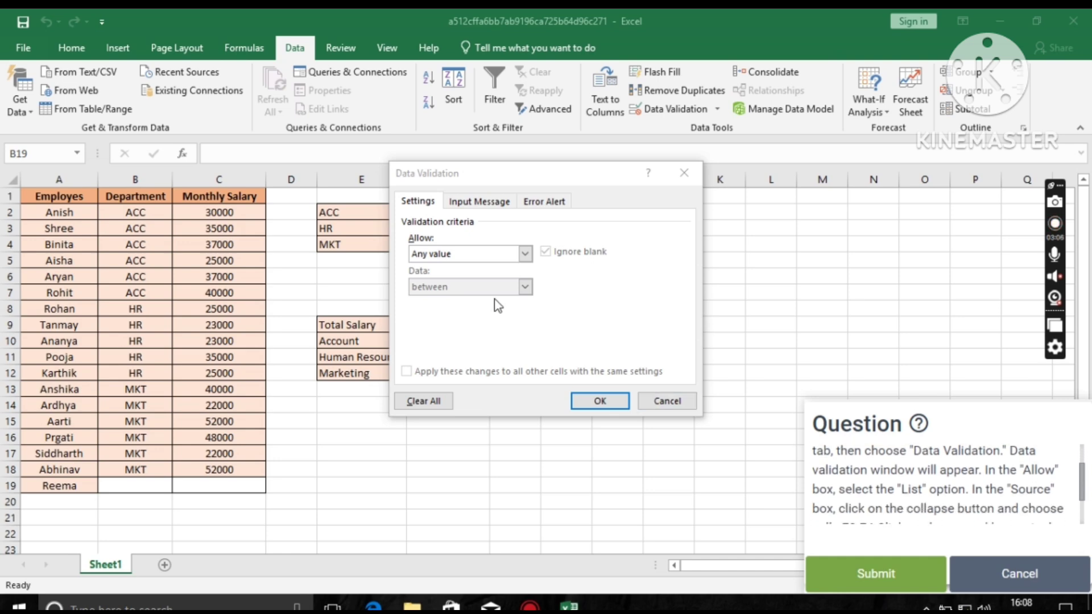
click(525, 254)
click(470, 300)
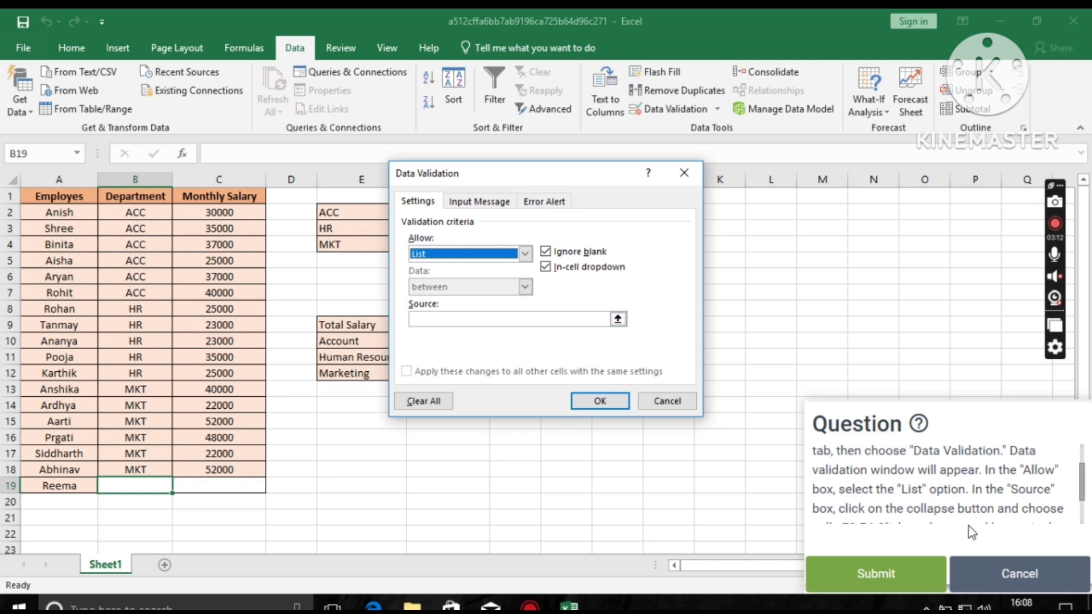
Set the list source for B19 to E2:E4 and apply the validation.
drag(1086, 494, 1086, 505)
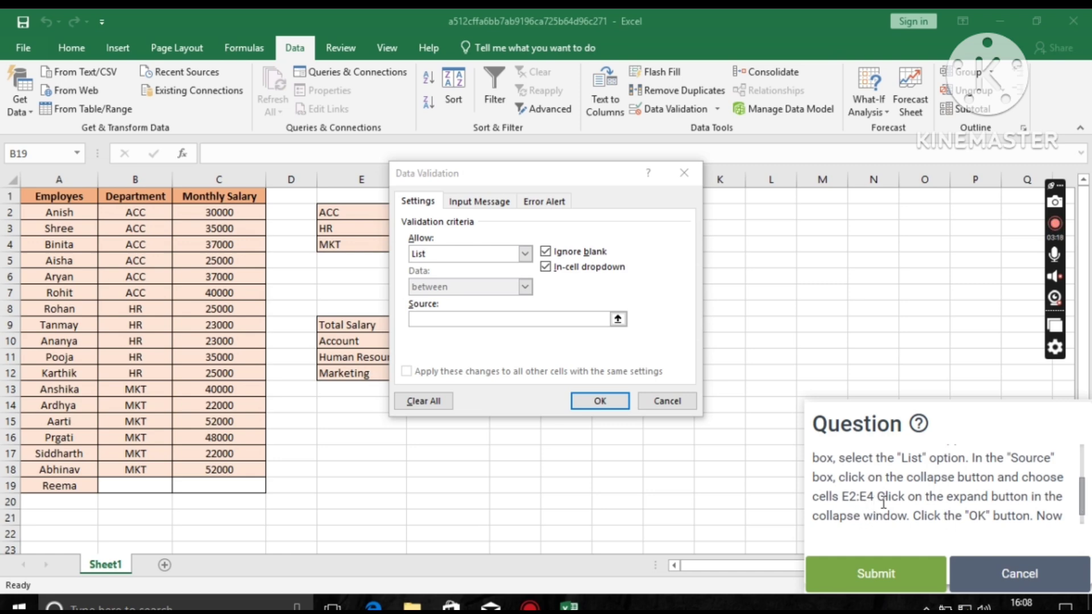
click(479, 322)
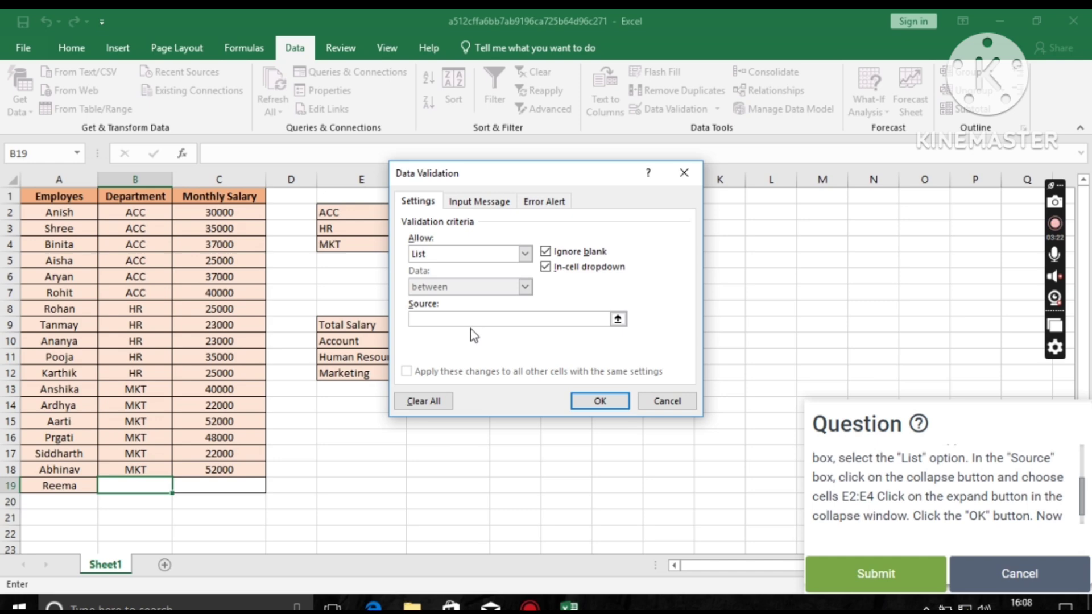
text(E2:E4)
click(598, 401)
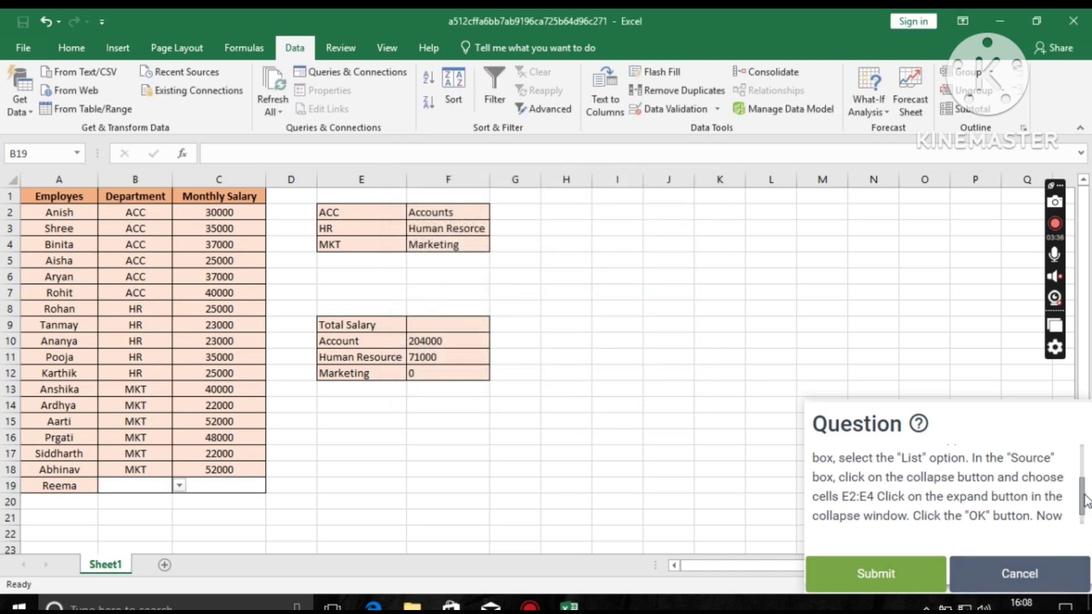
Read the rest of the question 8 instructions, submit the drop-down list worksheet and choose to retry the question.
drag(1087, 500, 1089, 517)
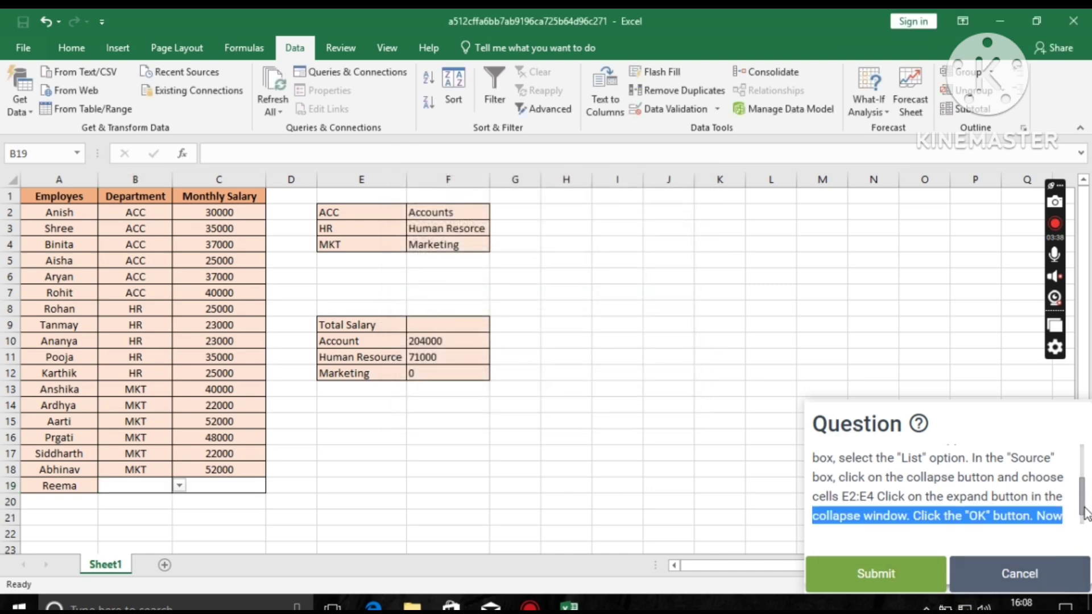
scroll(1087, 517, down, 1)
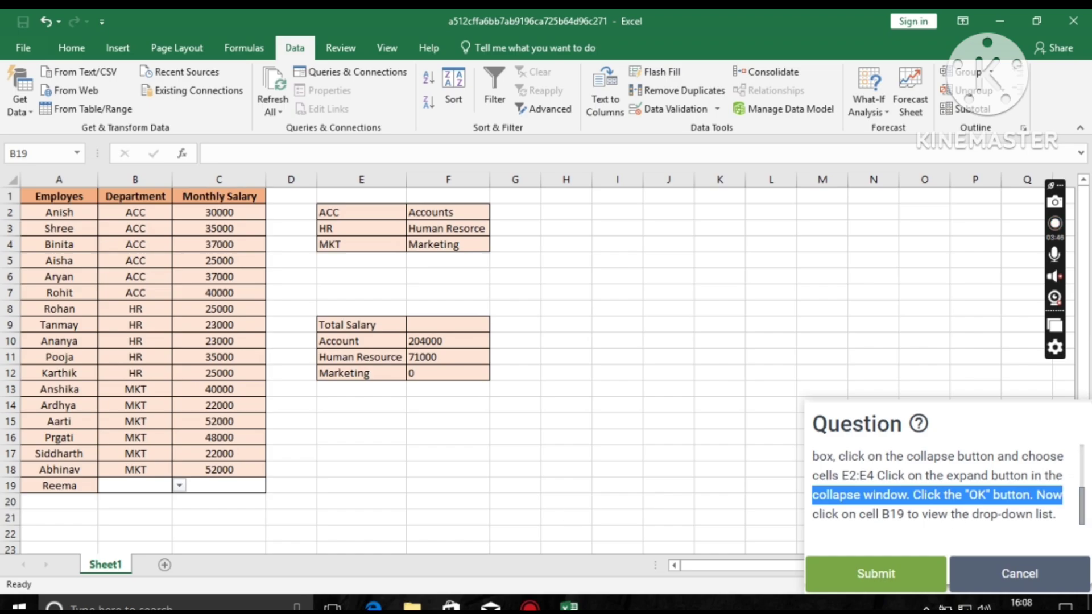
click(882, 583)
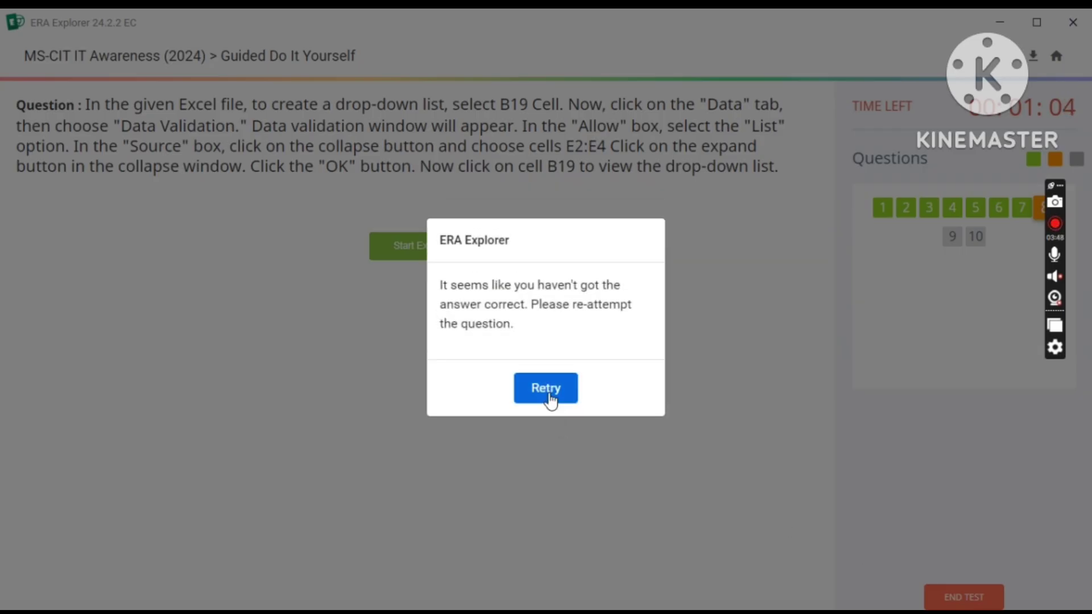
click(549, 394)
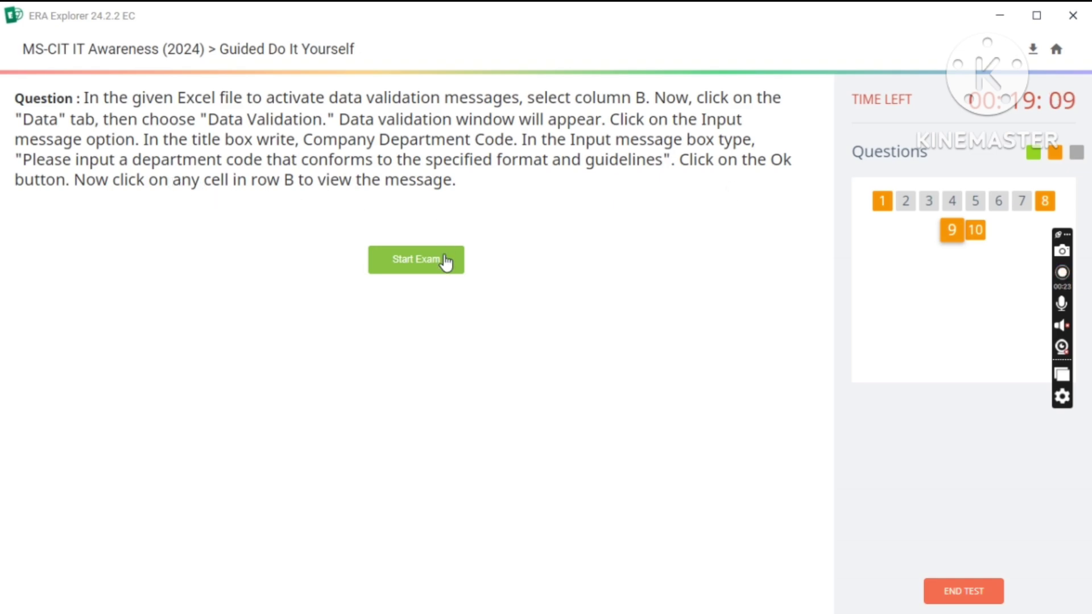
Start question 9 and select column B of its employee salary worksheet.
click(440, 261)
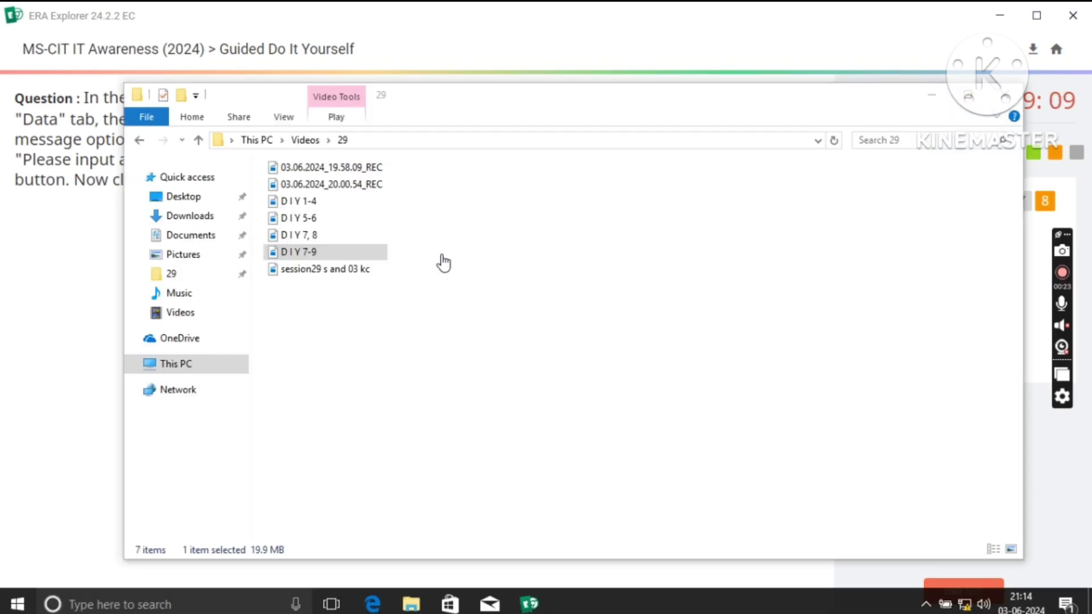
click(931, 94)
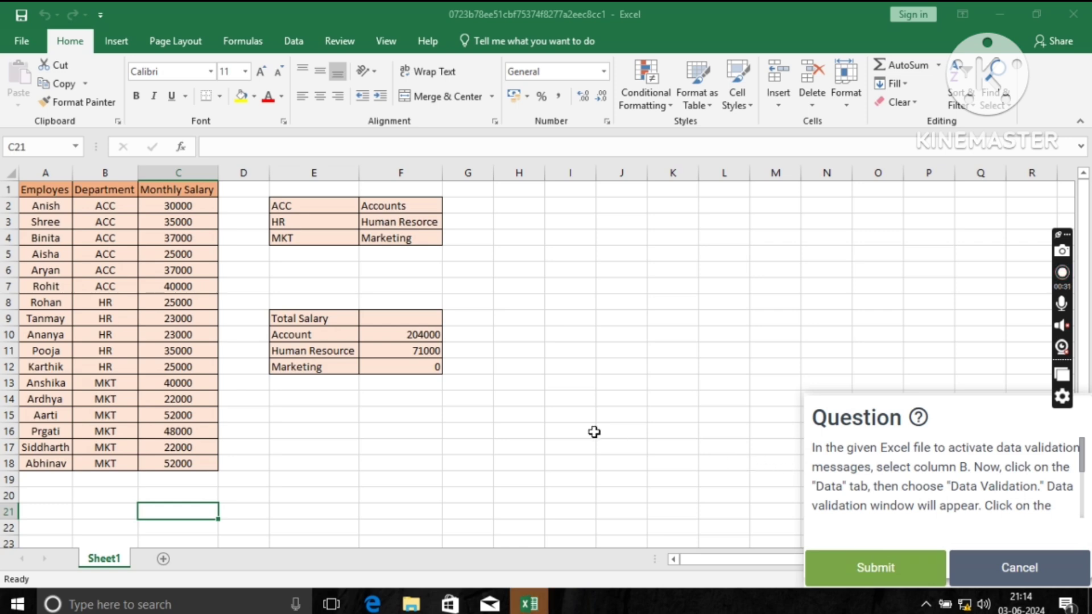
click(104, 173)
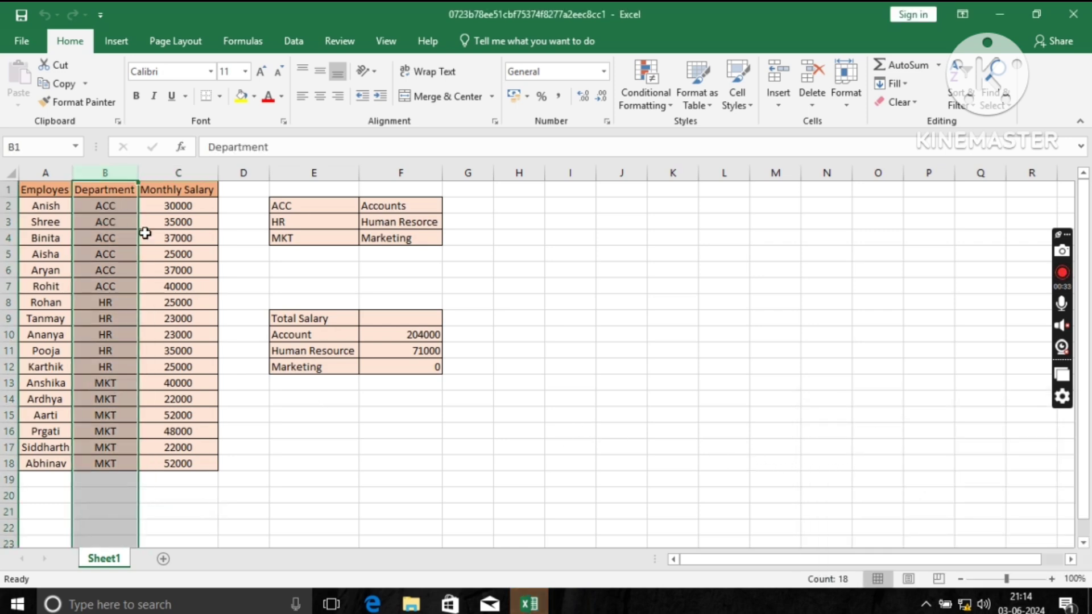
click(1011, 18)
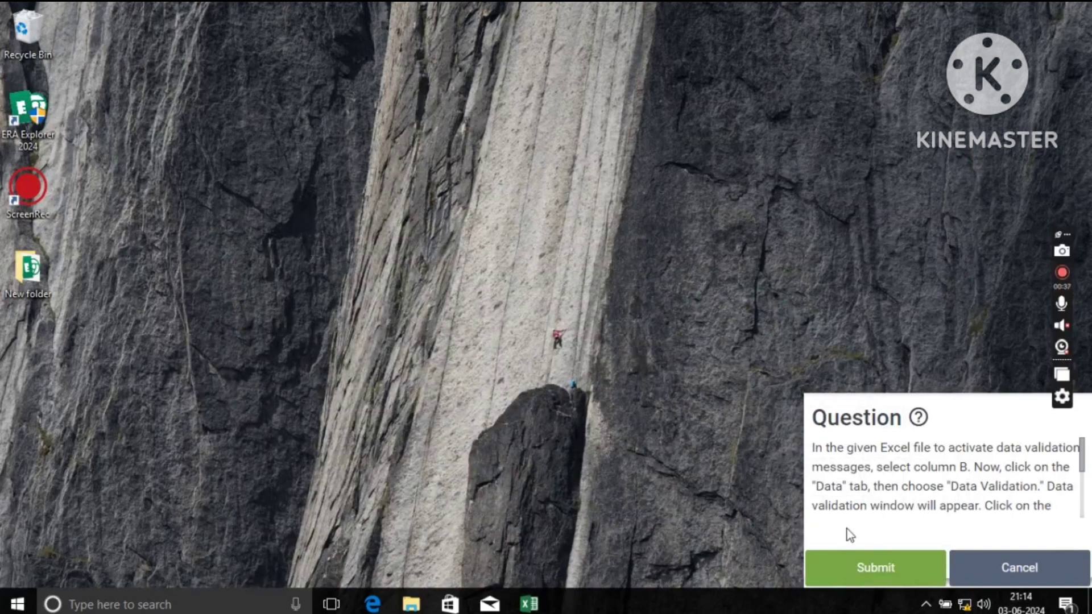
click(529, 604)
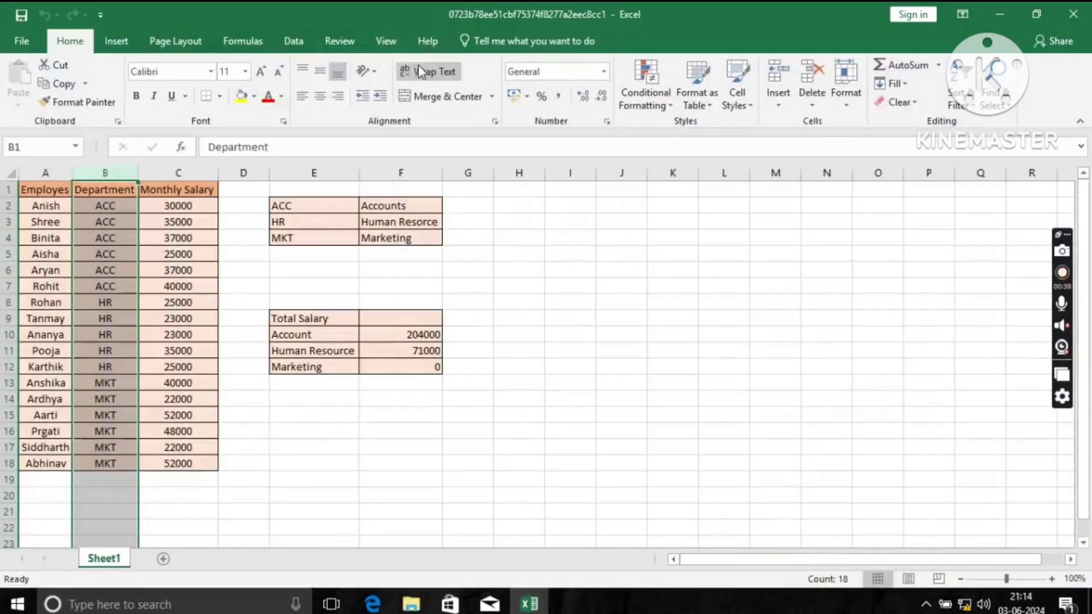
click(294, 42)
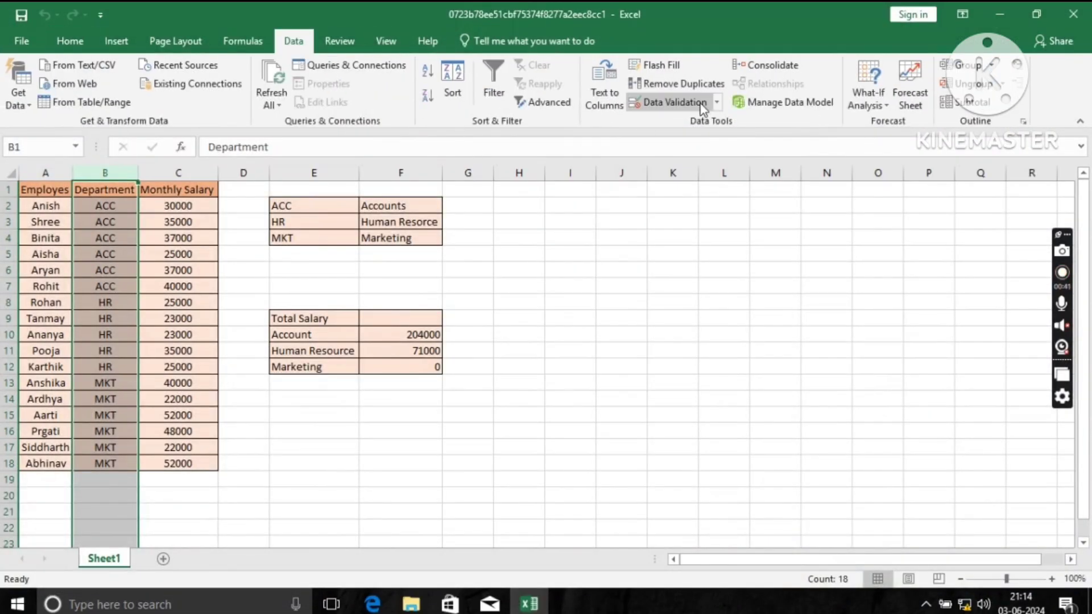
click(717, 102)
click(713, 125)
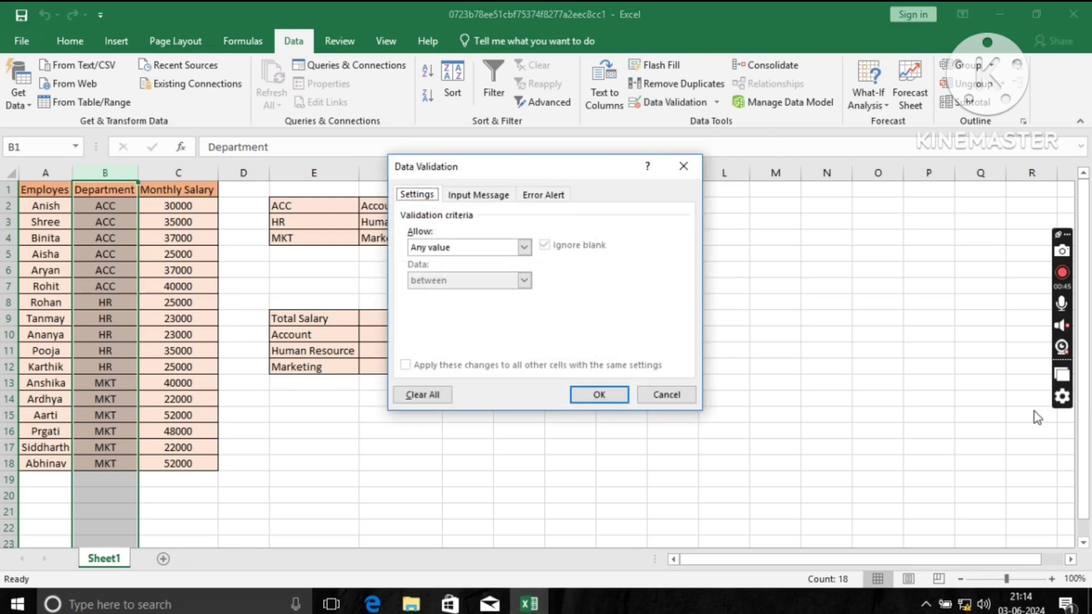
click(673, 401)
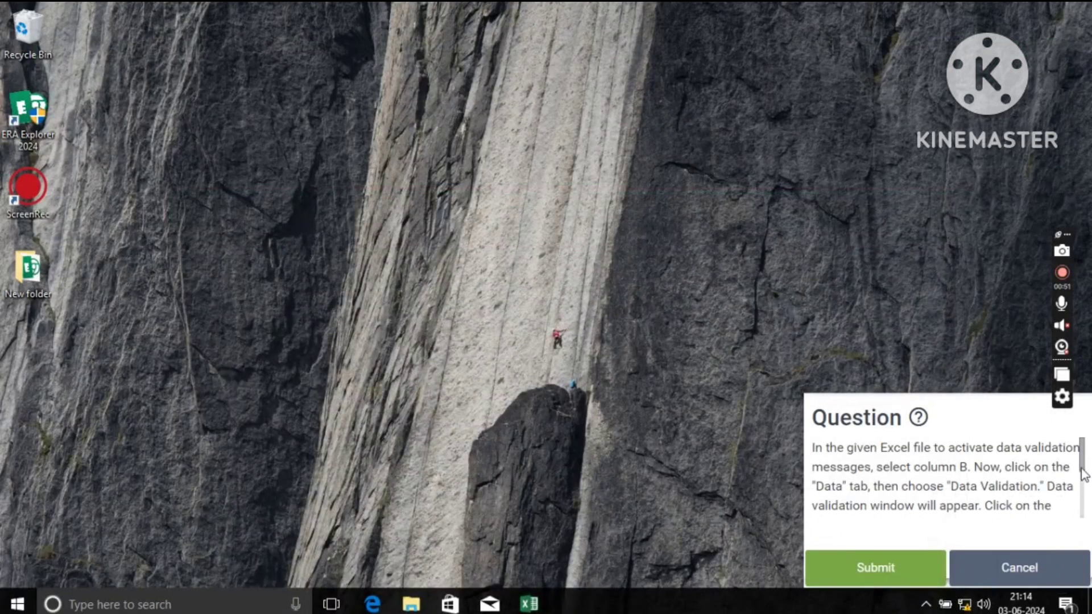
Copy the title text "Company Department Code" from the question 9 instructions.
drag(1084, 470, 1087, 498)
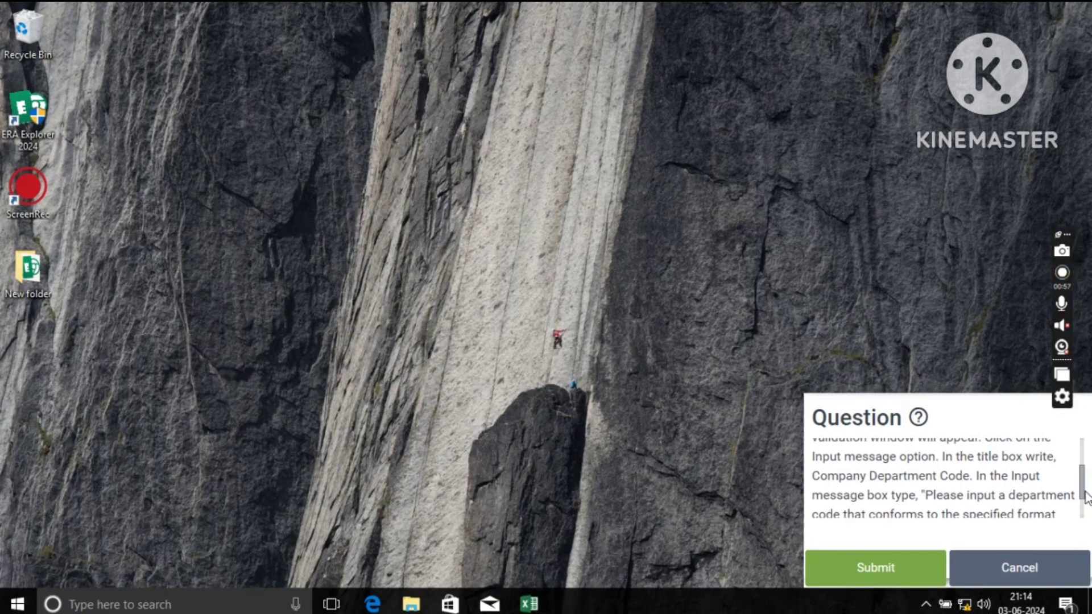
drag(1086, 498, 1088, 502)
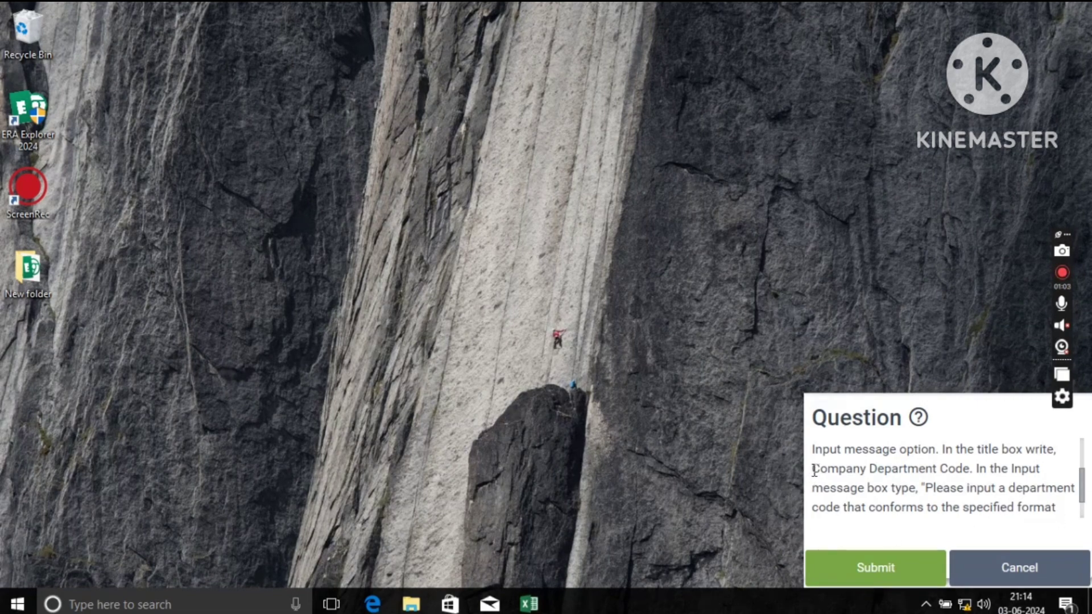
drag(813, 470, 971, 470)
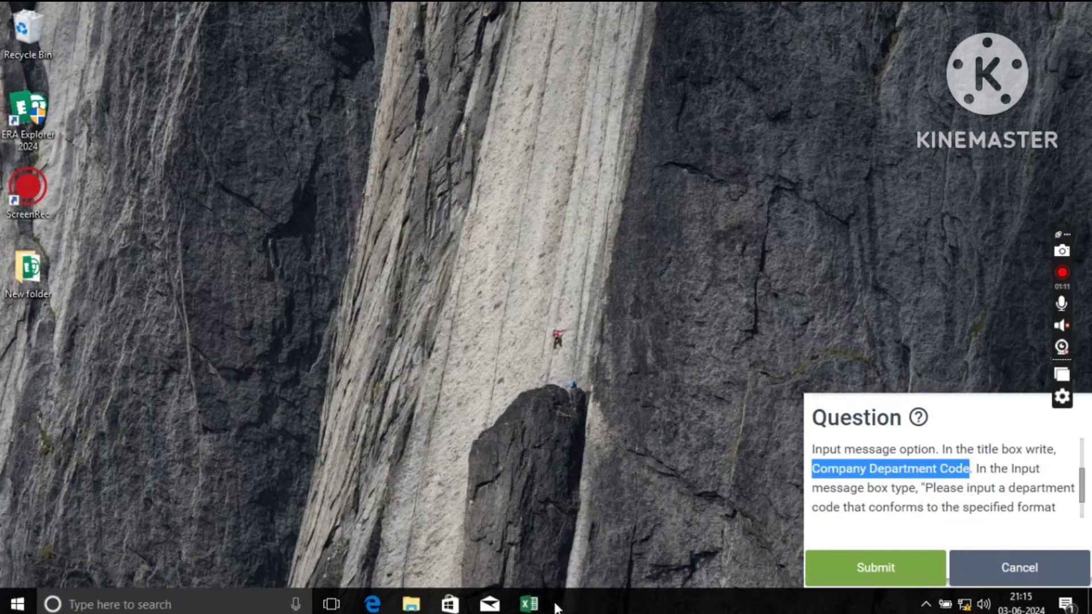
Give column B's data validation an input message titled "Company Department Code" and apply it with the message text empty.
click(530, 605)
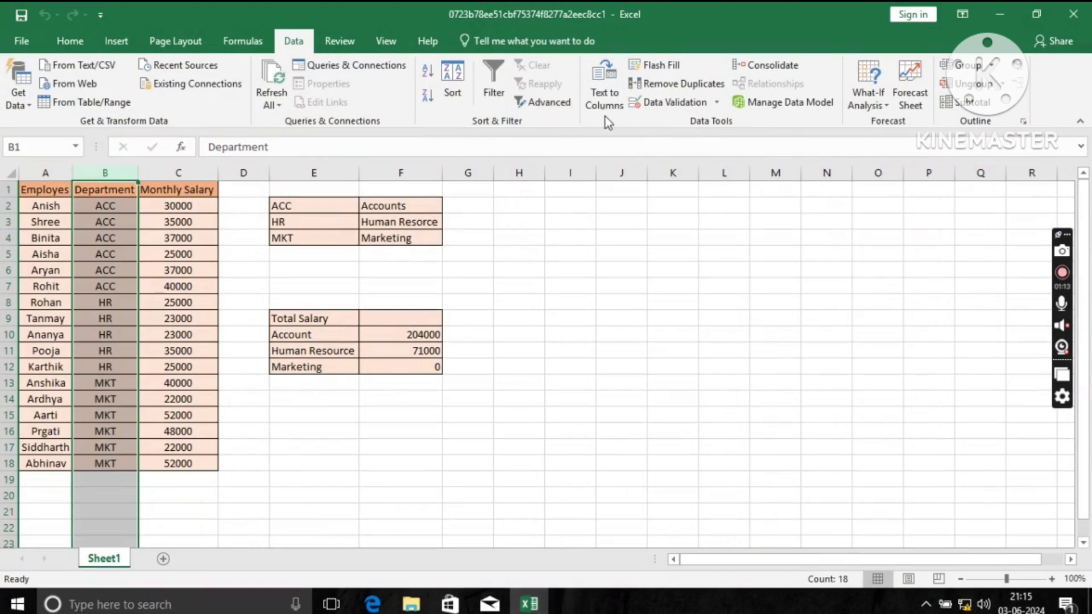
click(684, 104)
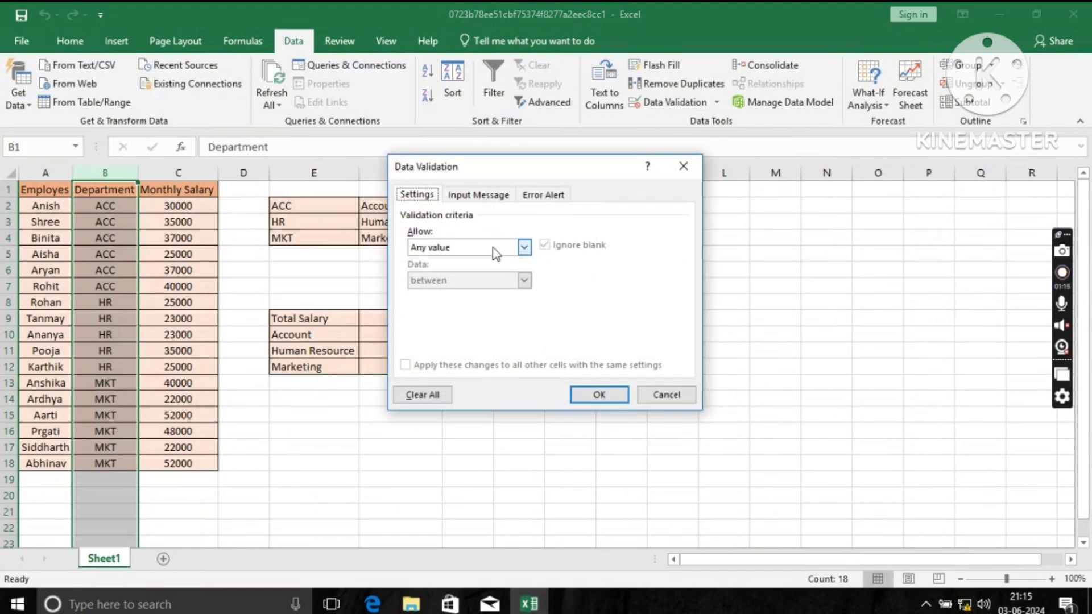
click(479, 195)
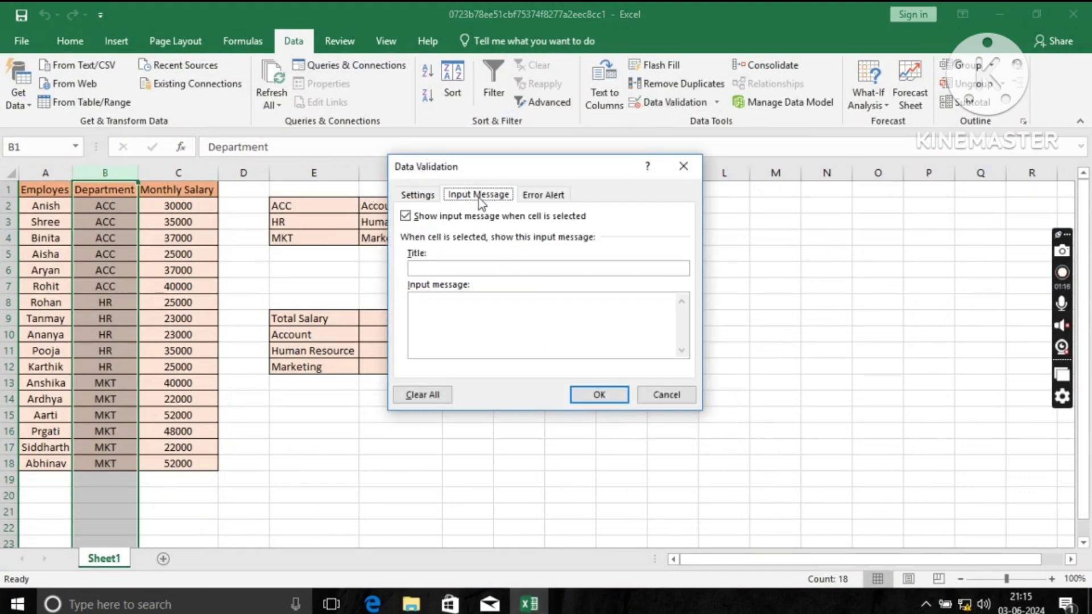
click(456, 266)
text(Company Department Code)
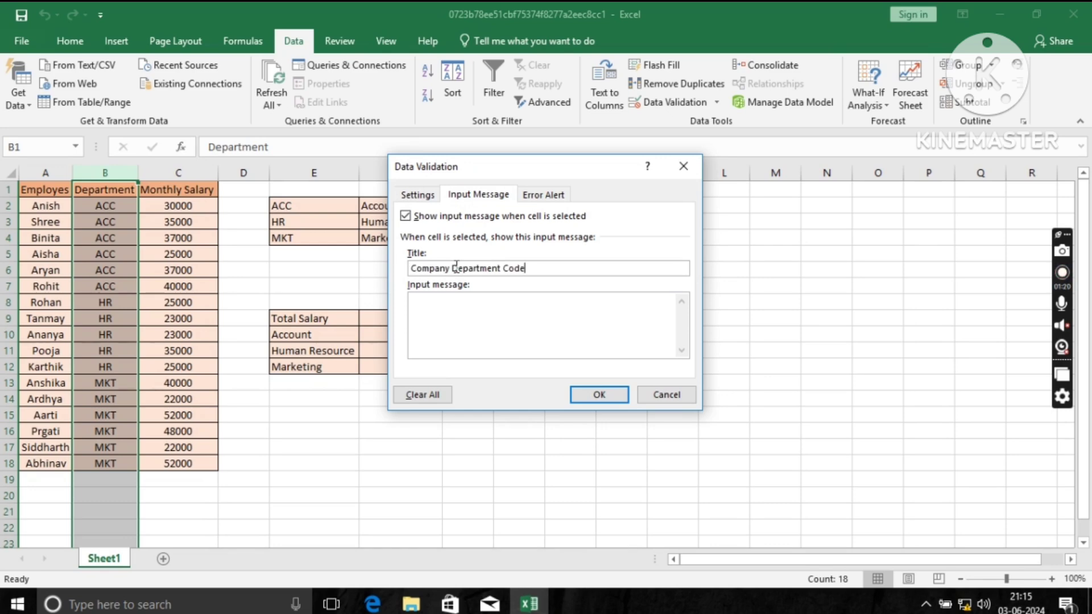
click(484, 319)
mouse_move(529, 605)
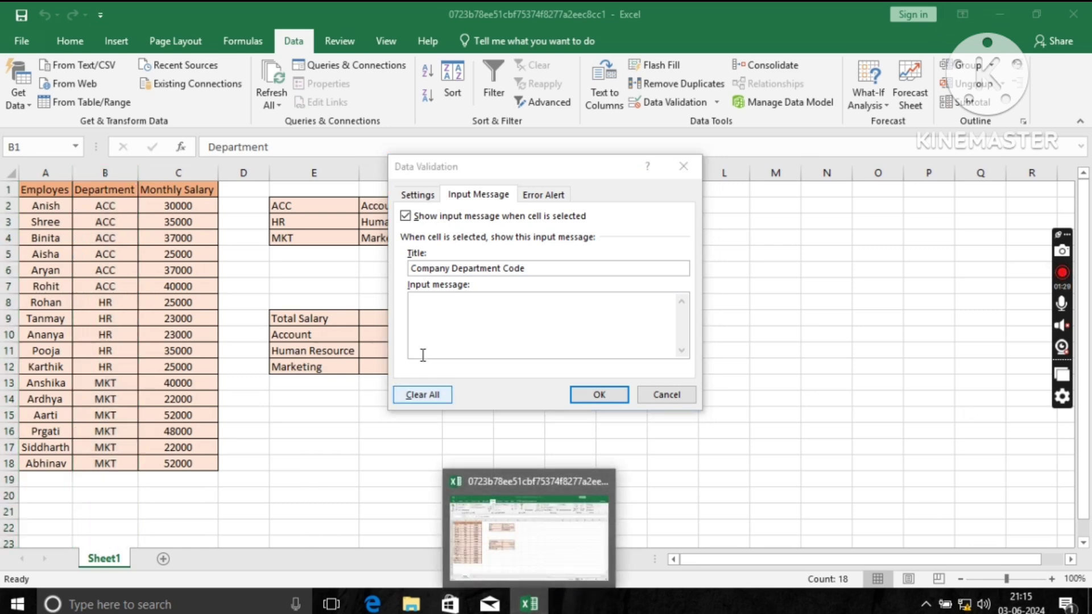
click(413, 300)
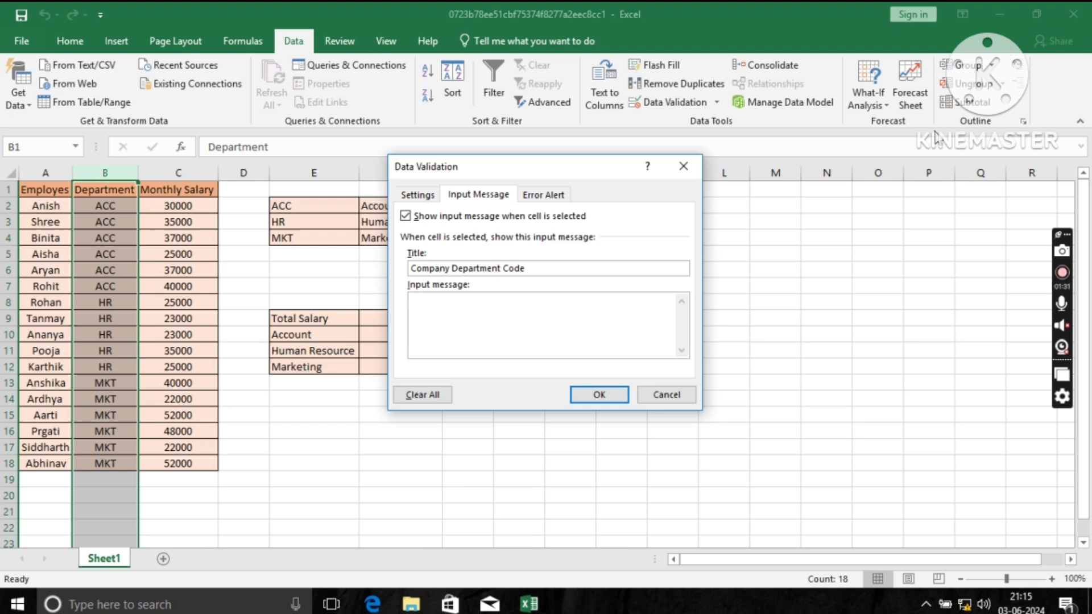
click(614, 400)
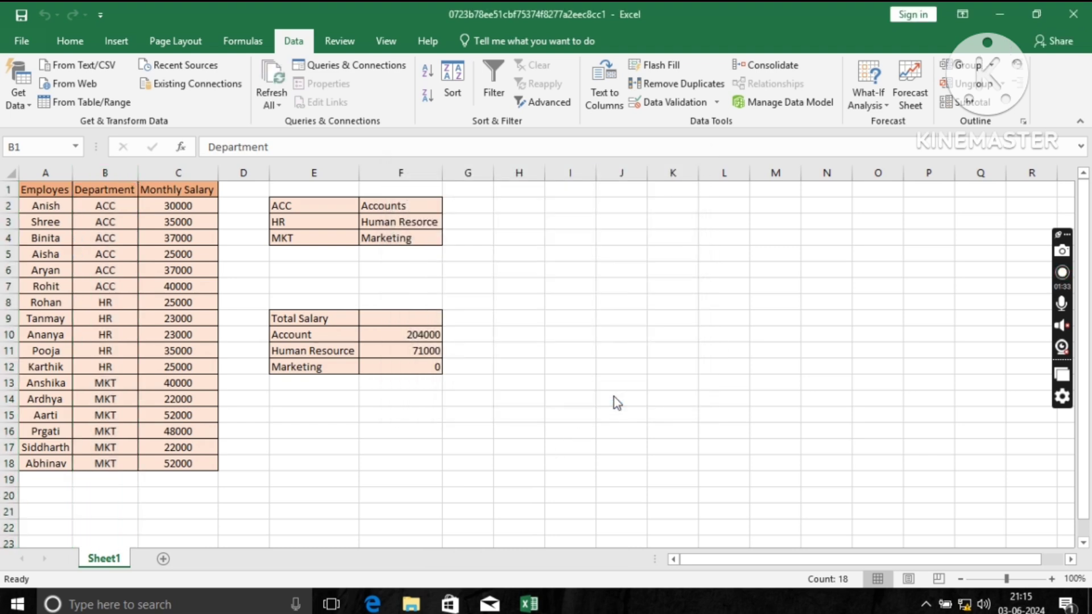
Copy "Please input a department code that conforms to the specified format and guidelines" from the question and return to the workbook.
click(999, 15)
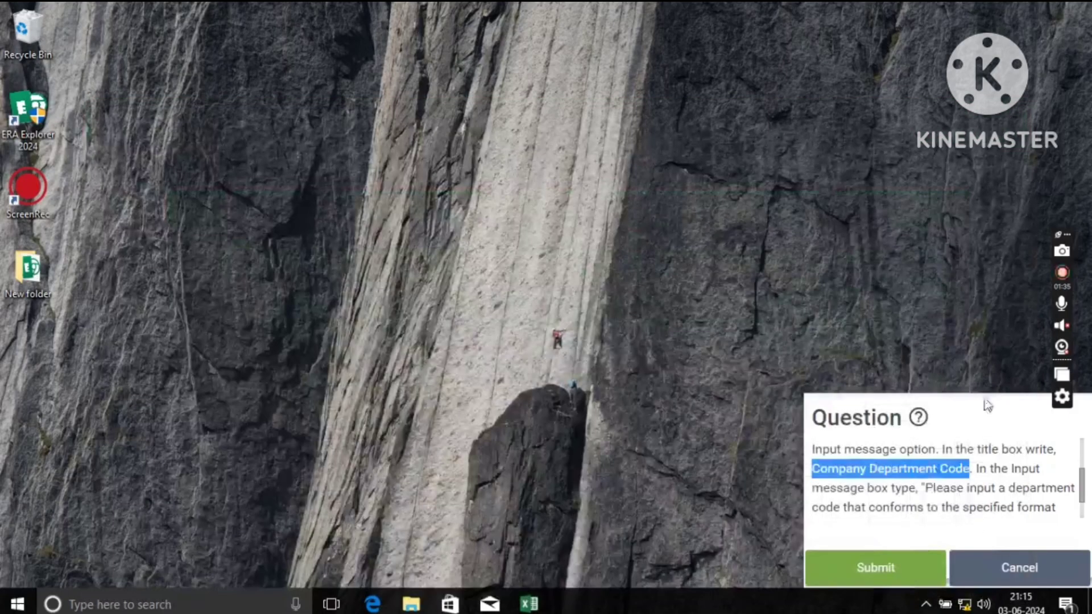
drag(930, 490, 896, 491)
key(ctrl+c)
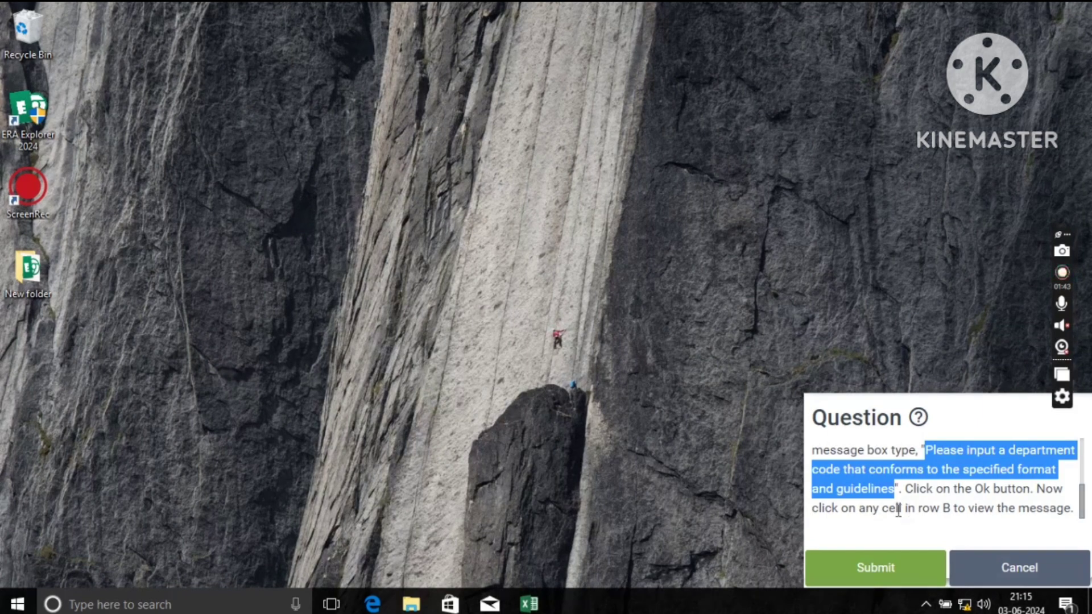
click(529, 604)
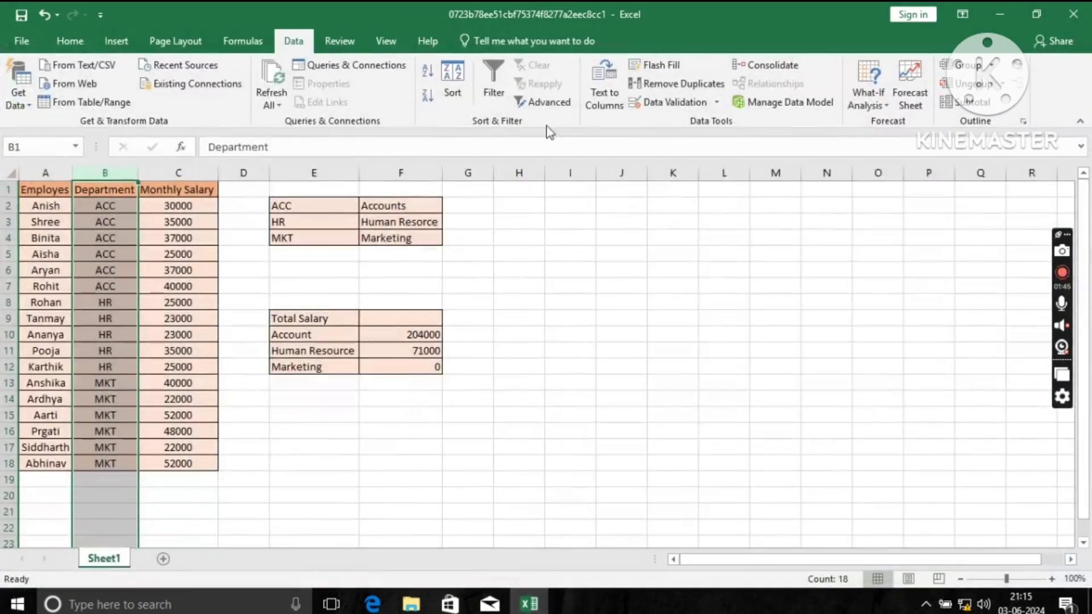
Set column B's data validation input message to "Please input a department code that conforms to the specified format and guidelines".
click(689, 102)
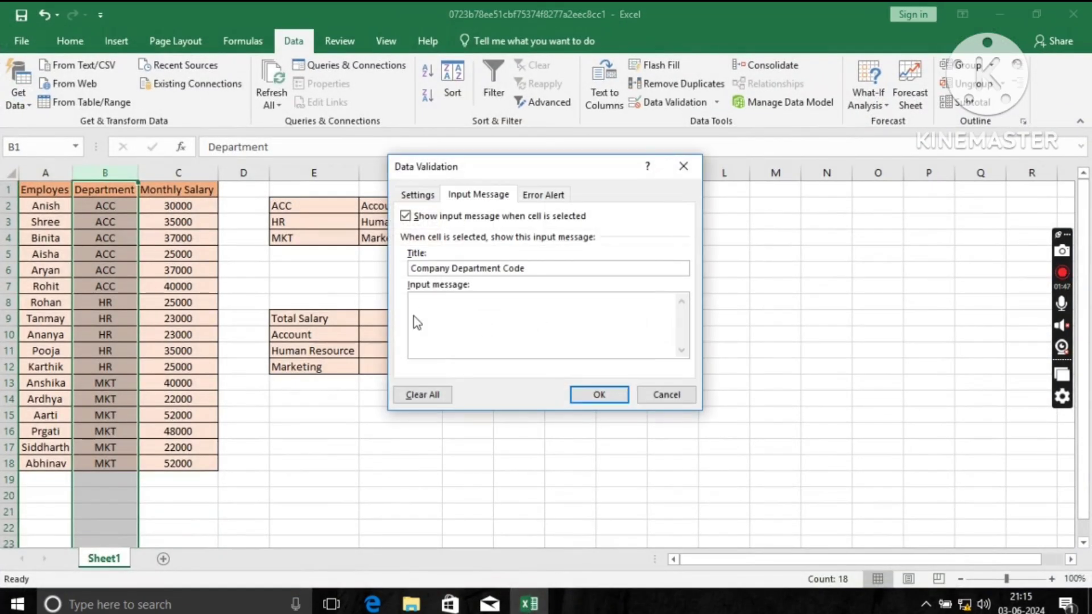
click(437, 325)
key(ctrl+v)
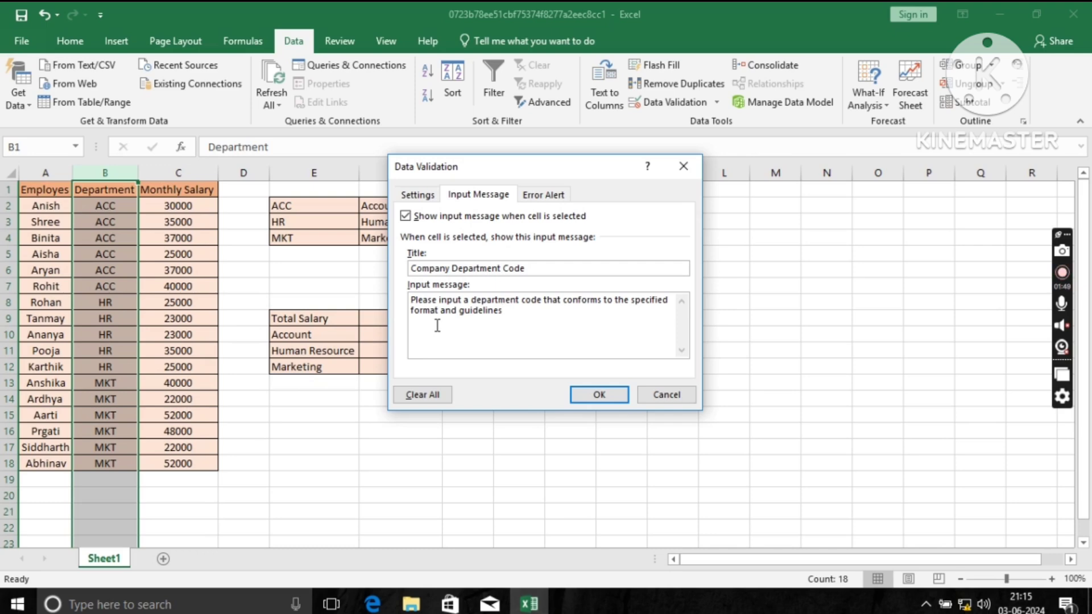
click(600, 394)
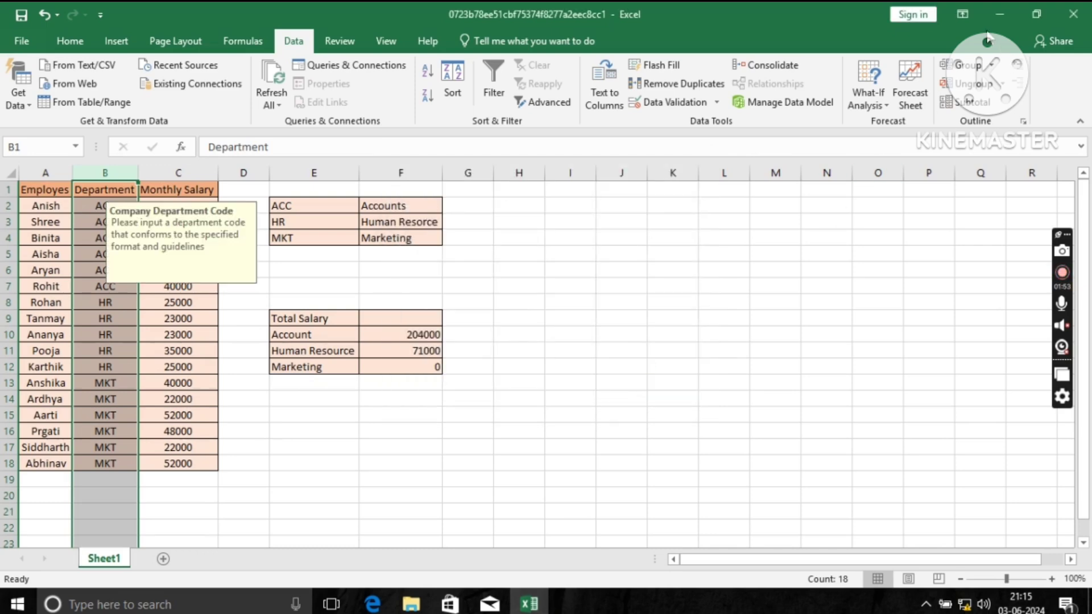
Check the end of the question 9 instructions and select cell B2 in the workbook to view its input message.
key(super+d)
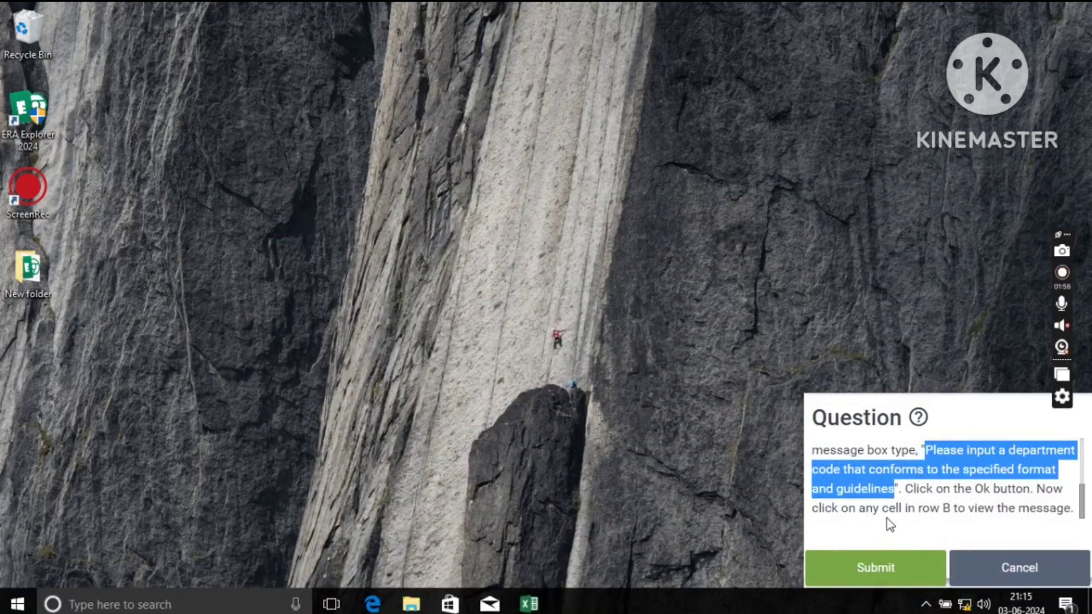
click(932, 512)
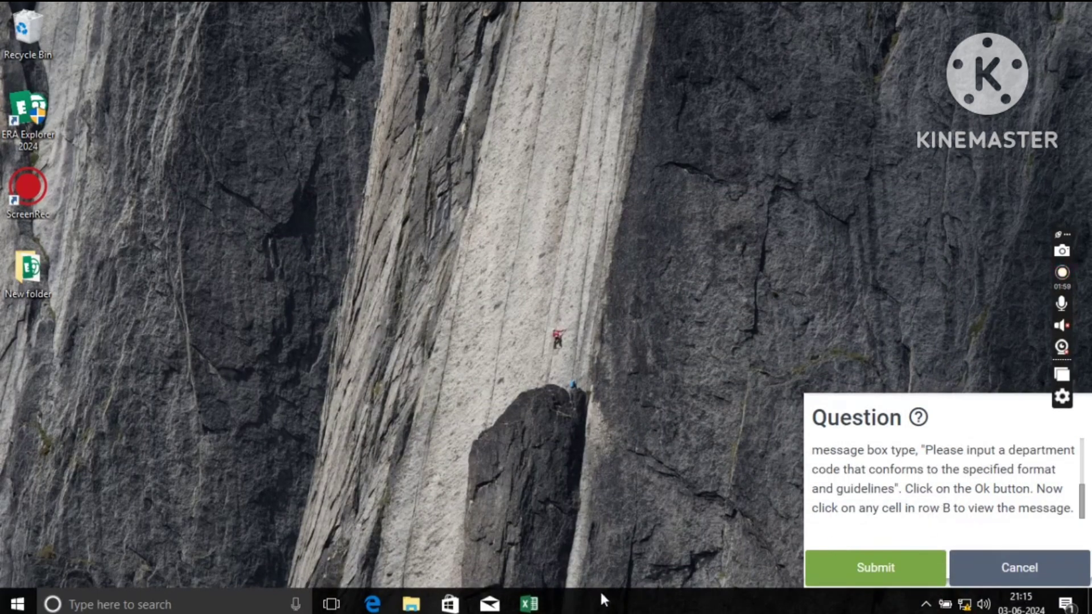
click(529, 604)
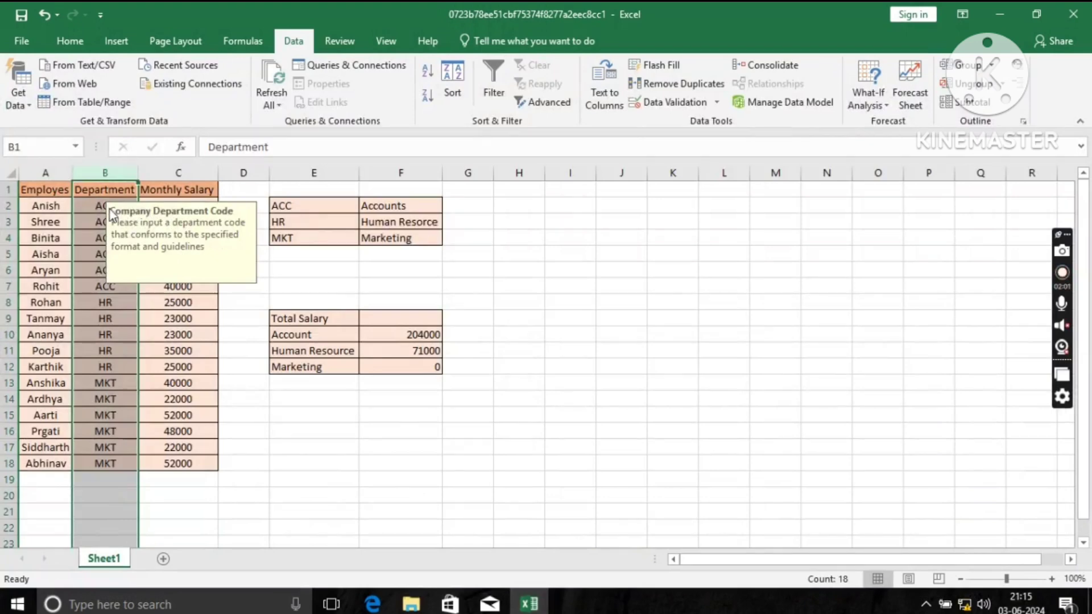
click(97, 206)
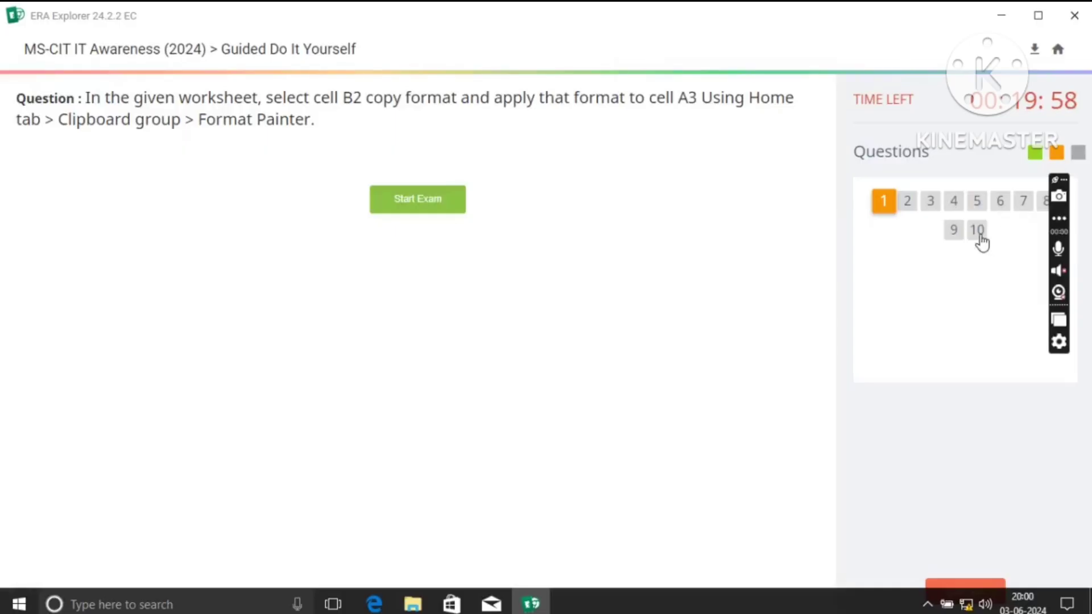
Start question 10 of Guided Do It Yourself, check its instructions and select column B of the employee salary worksheet.
click(980, 233)
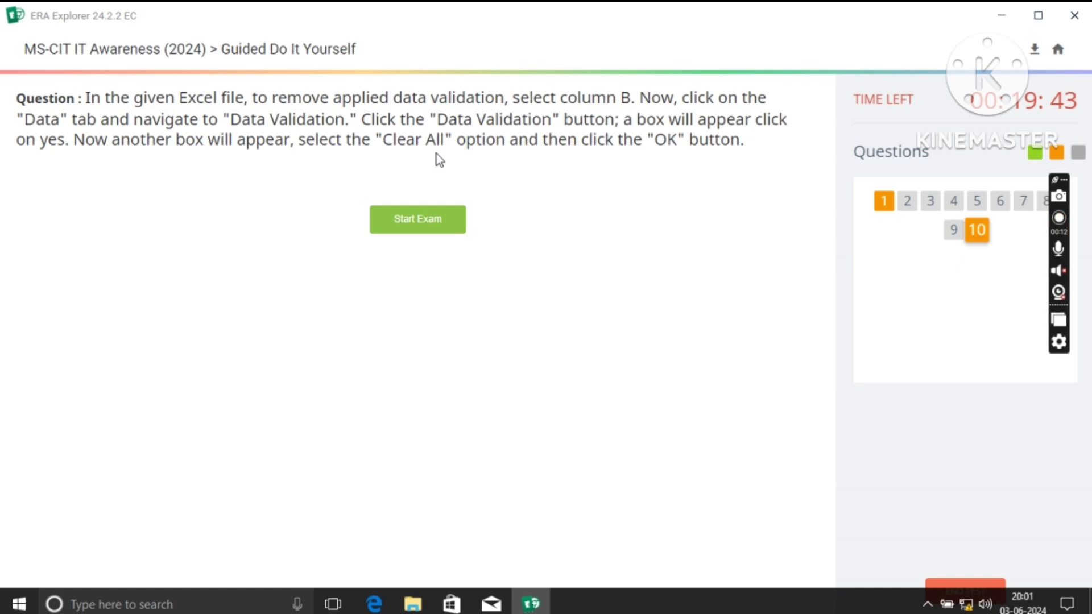
click(446, 228)
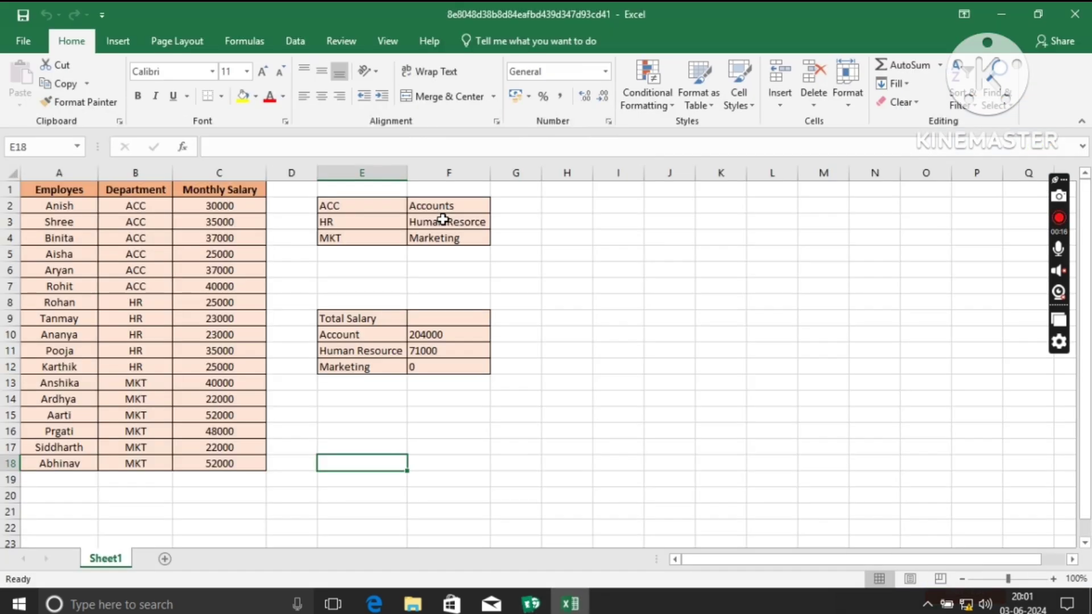
click(573, 605)
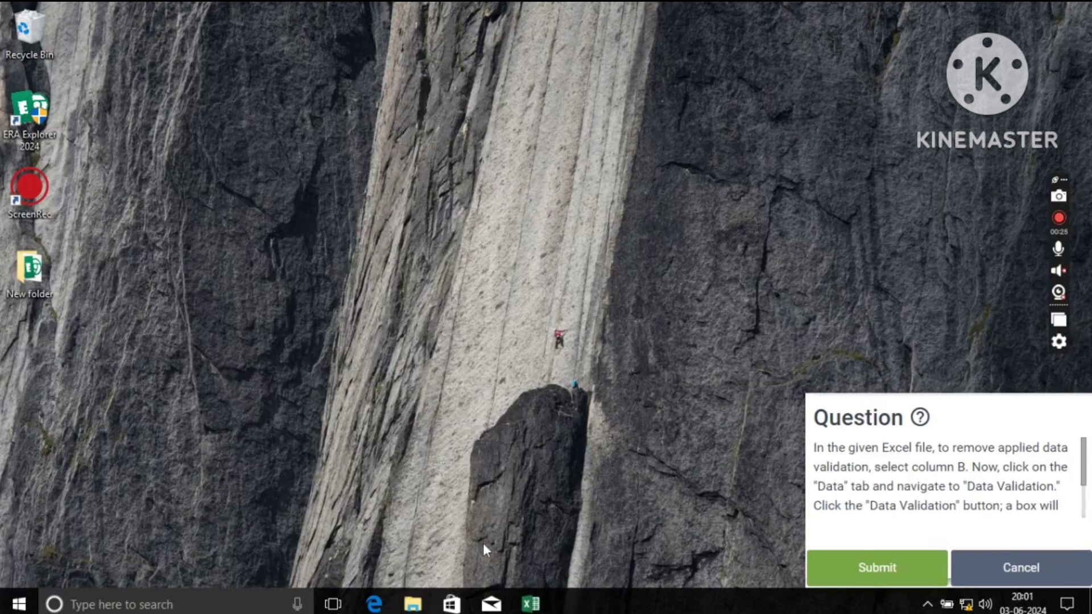
click(531, 604)
click(135, 172)
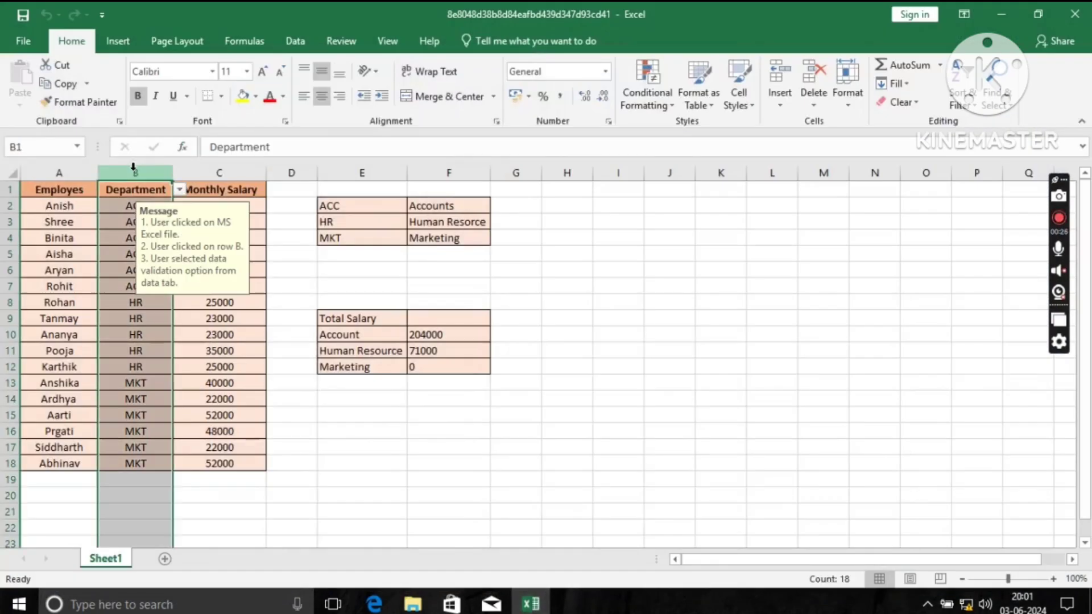
Clear all data validation from column B, extending it to the cells without validation settings and reviewing the existing criteria and input message first.
click(296, 42)
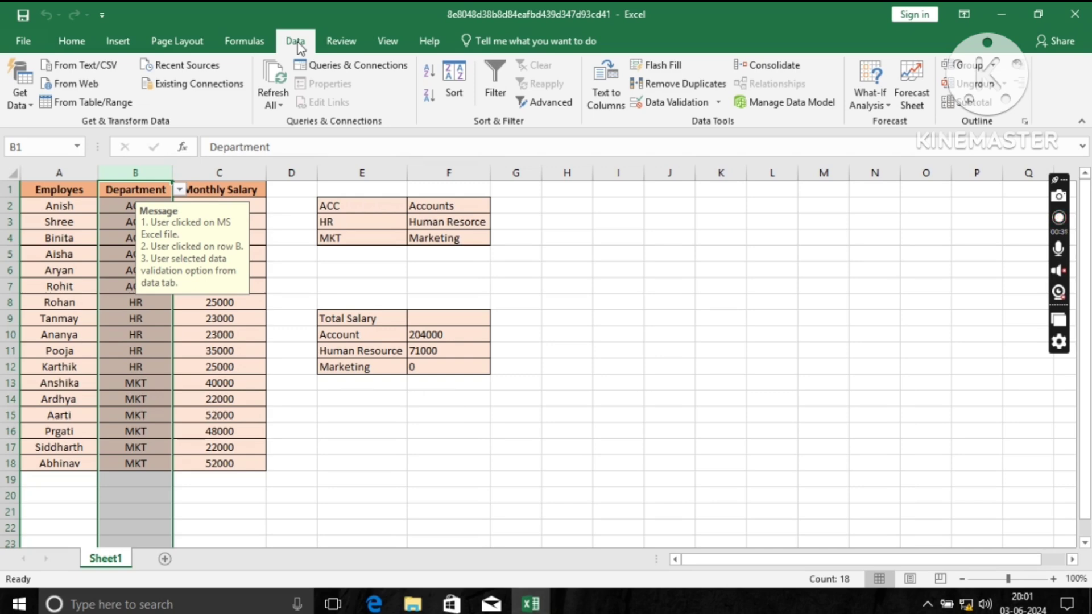
click(721, 104)
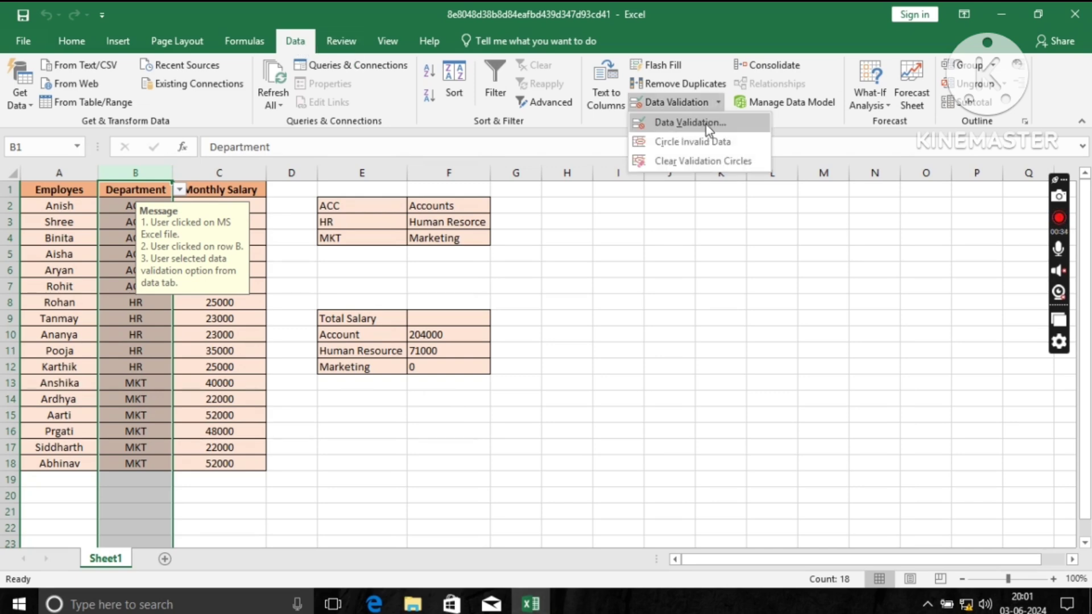
click(705, 125)
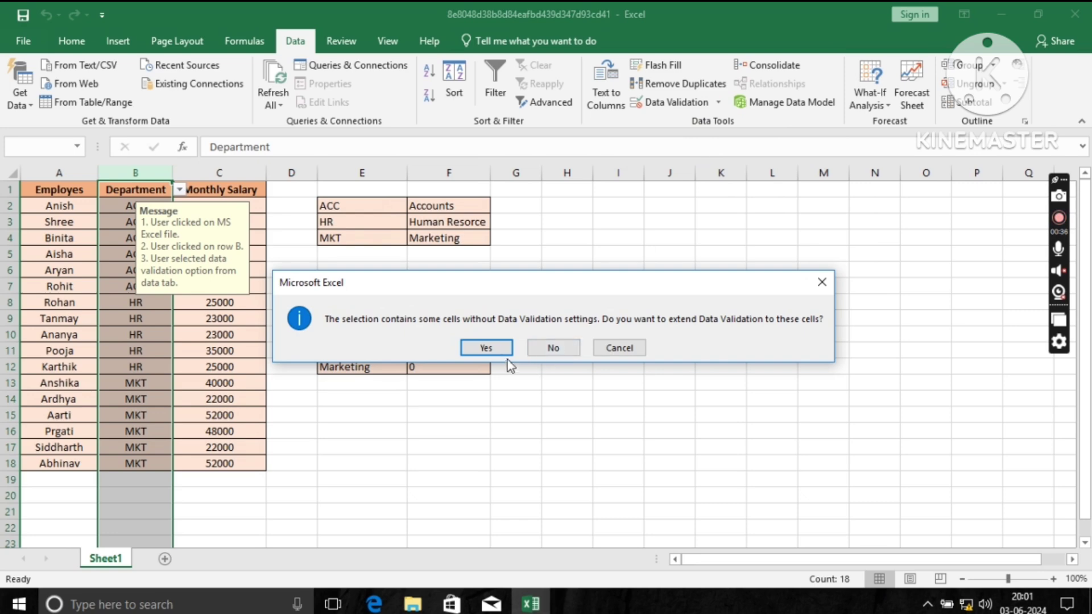
click(486, 349)
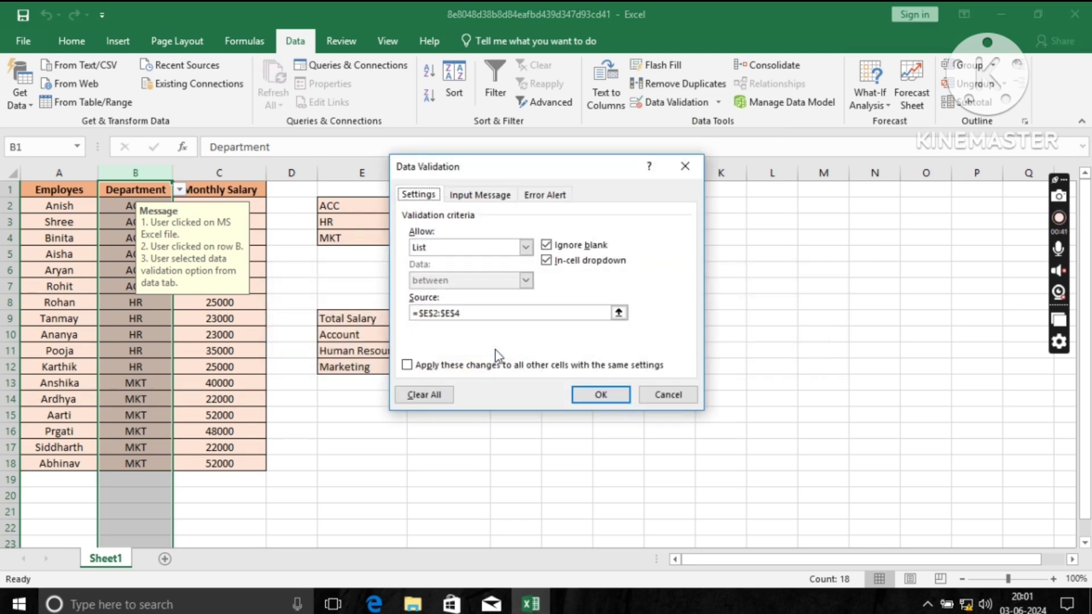
click(472, 248)
click(470, 251)
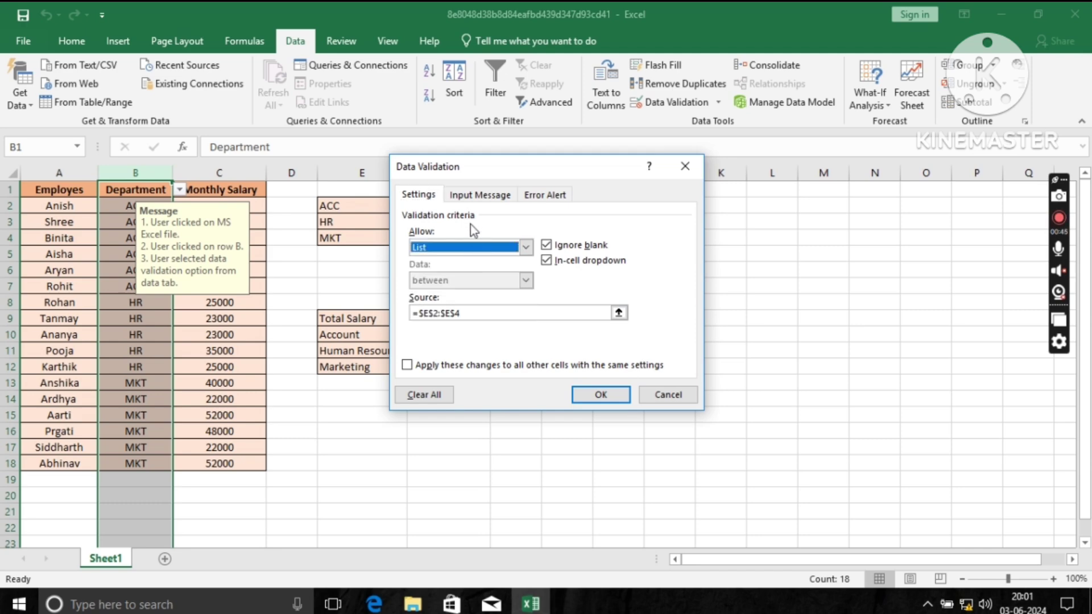
click(480, 196)
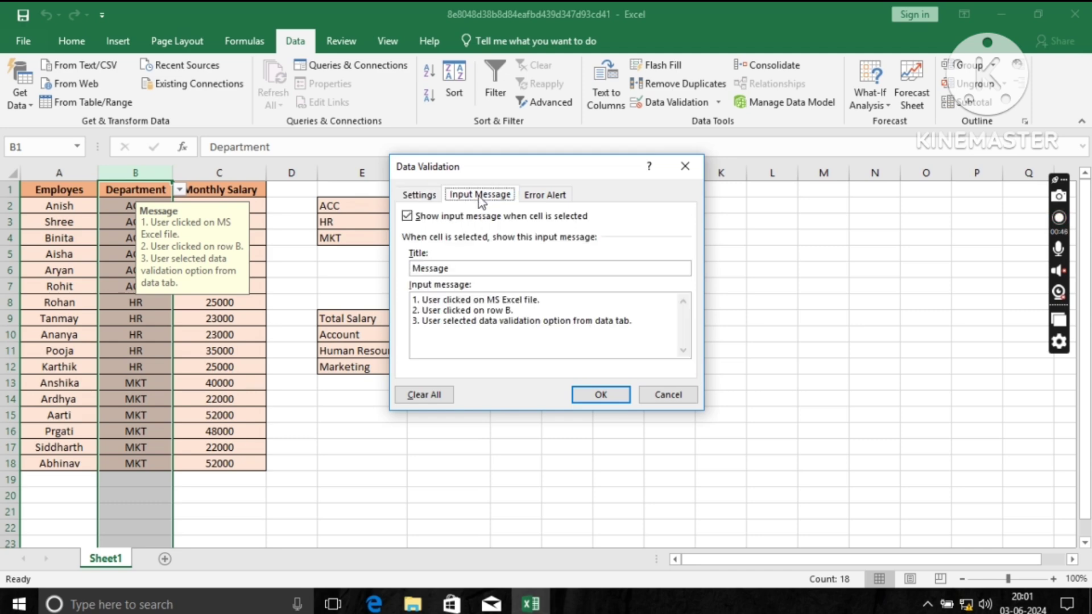
click(419, 195)
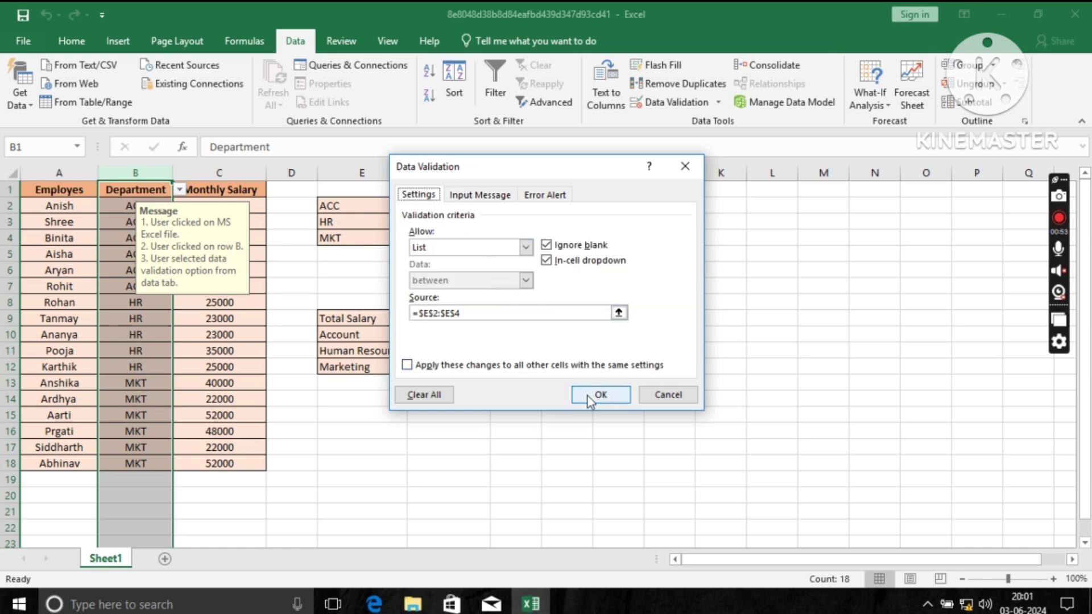
click(427, 395)
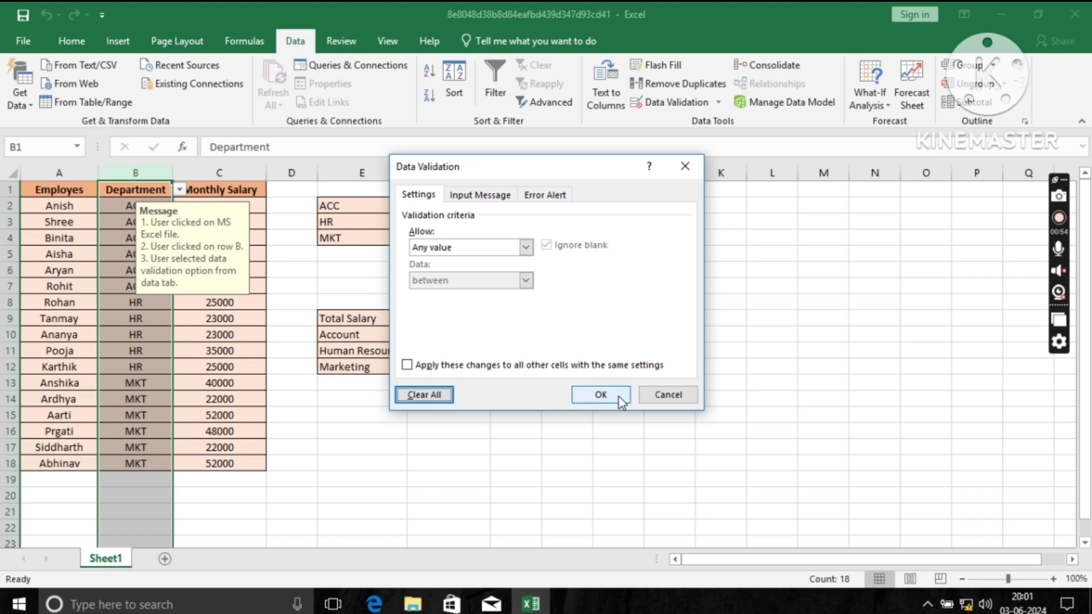
click(600, 396)
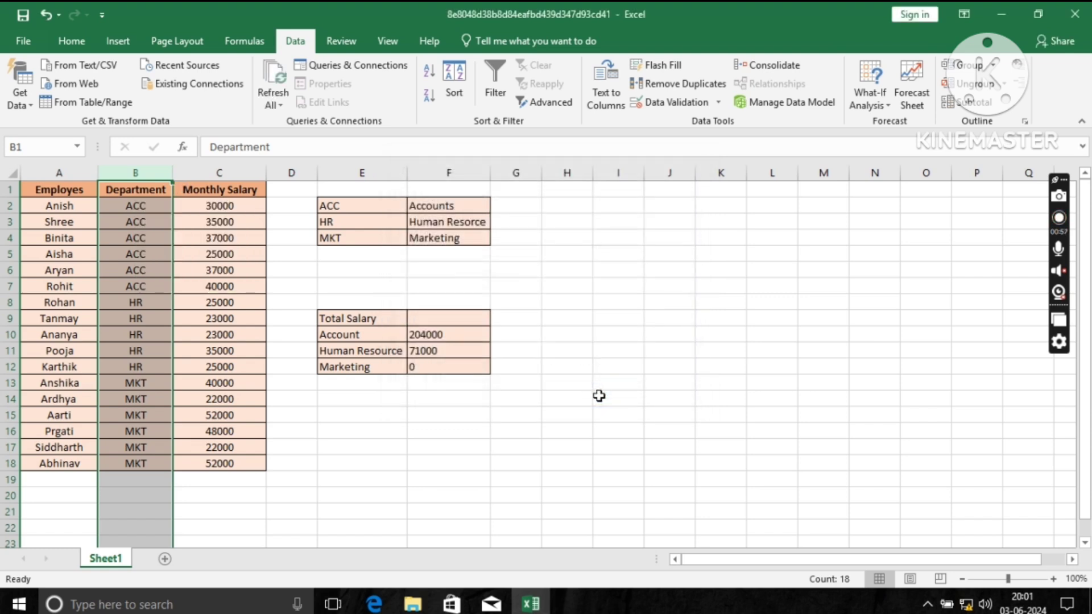
Return to the question 10 instructions, read them to the end and submit the solved task.
click(1002, 16)
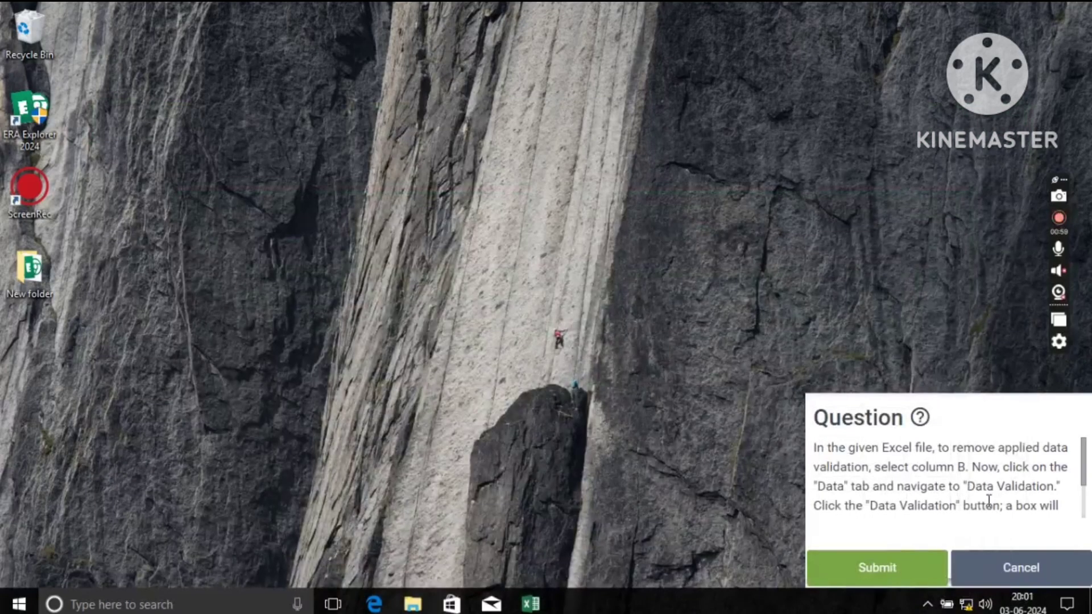
scroll(934, 512, down, 2)
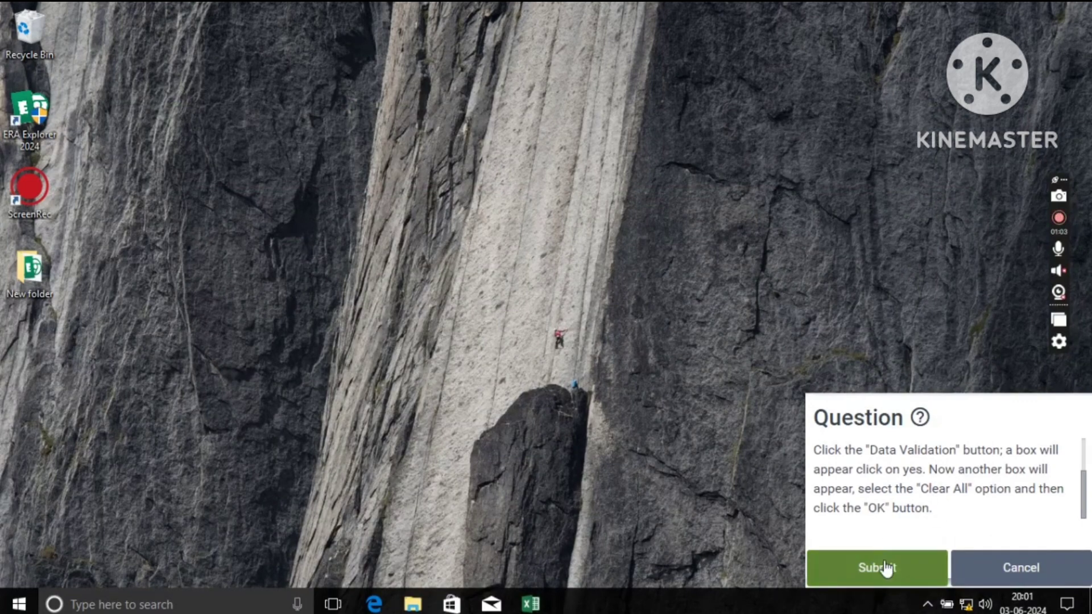
click(885, 569)
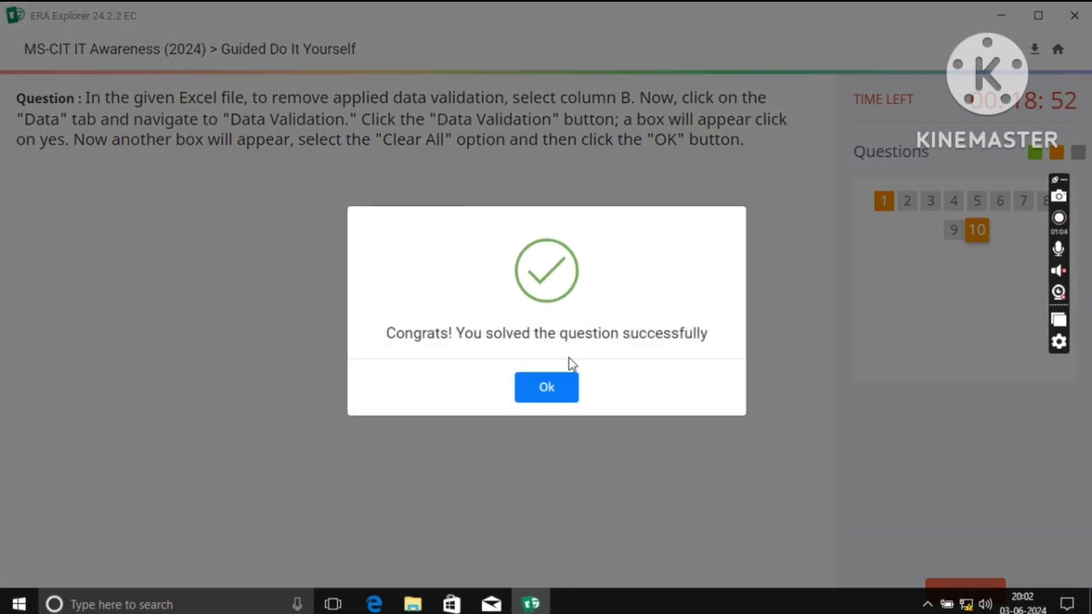
click(550, 389)
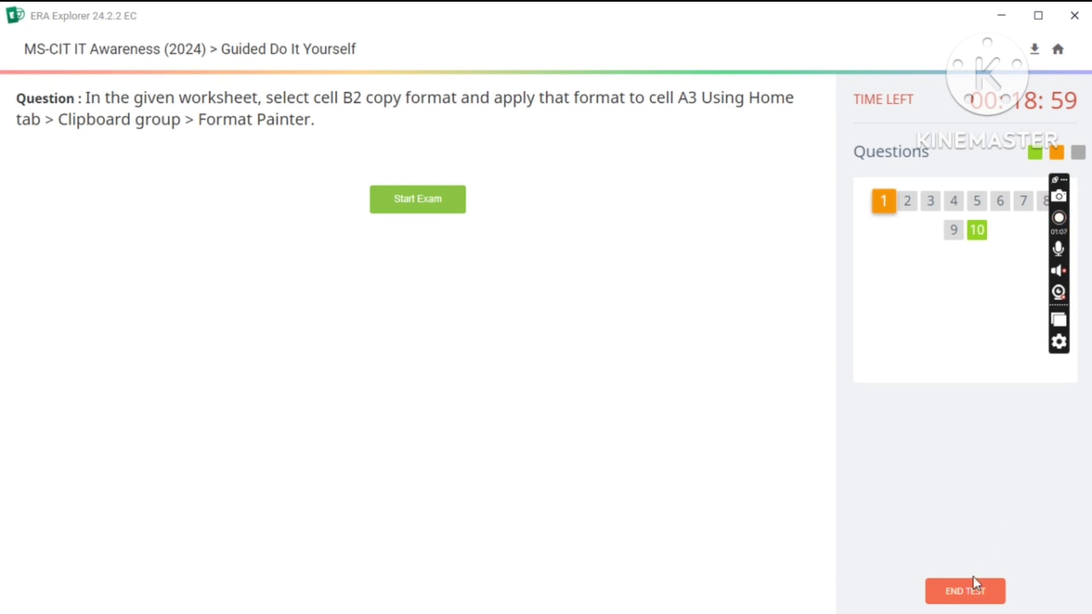
End the Guided Do It Yourself test, confirming with the text "End Exam".
click(971, 592)
click(505, 402)
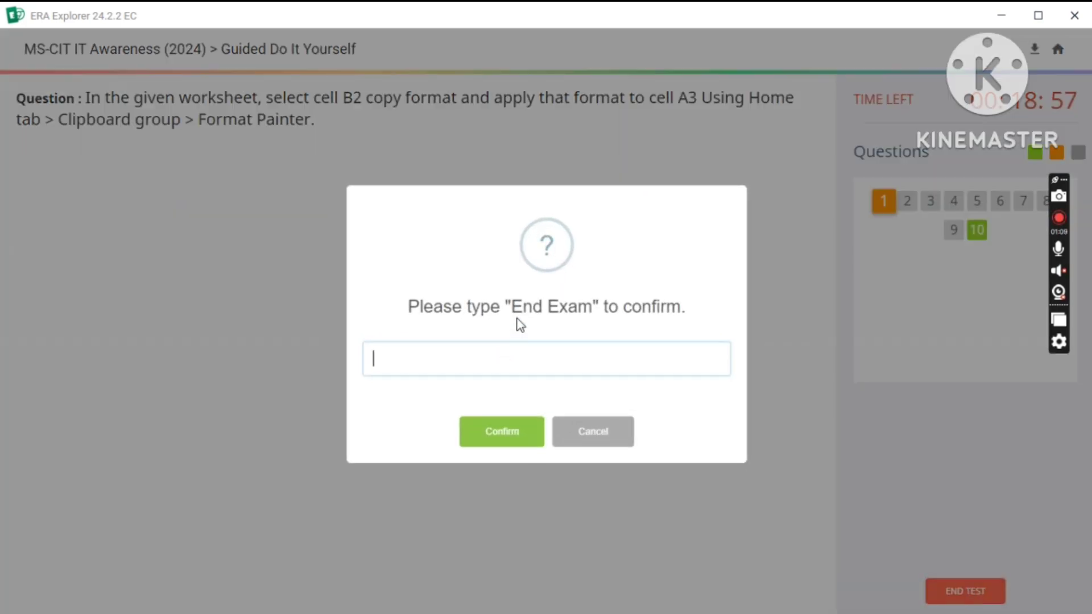
drag(512, 308, 548, 347)
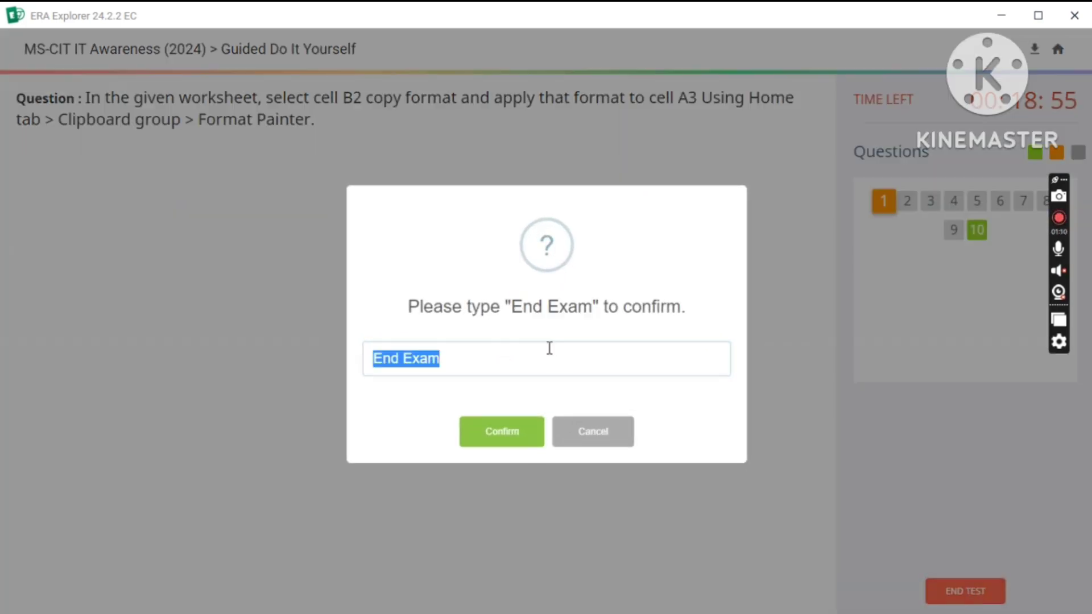
click(527, 439)
click(549, 393)
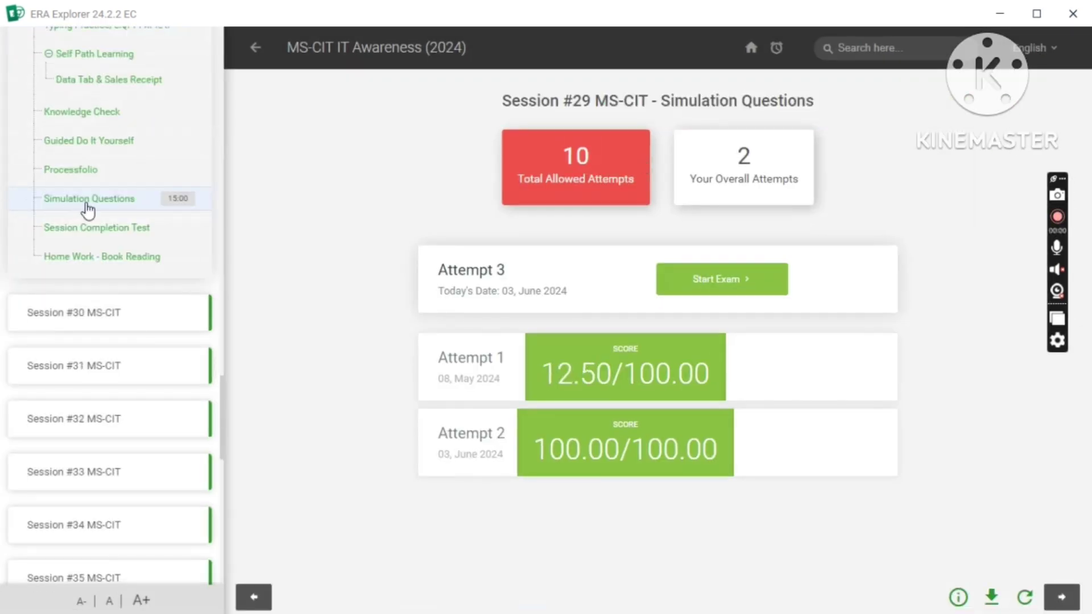
Start attempt 3 of the Session #29 Simulation Questions and launch its first question about printing.
click(88, 208)
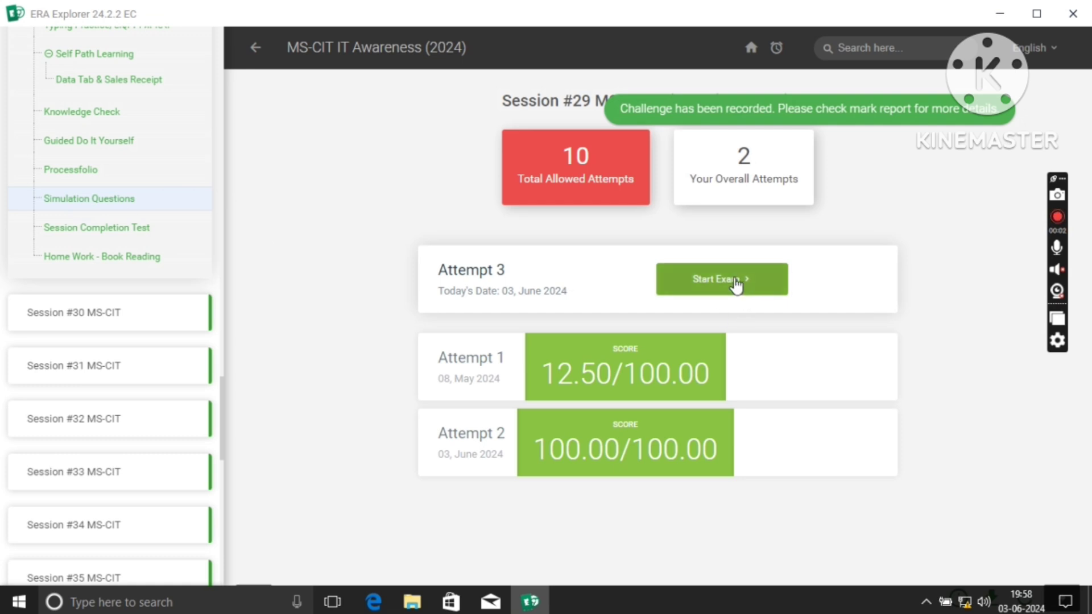
click(738, 284)
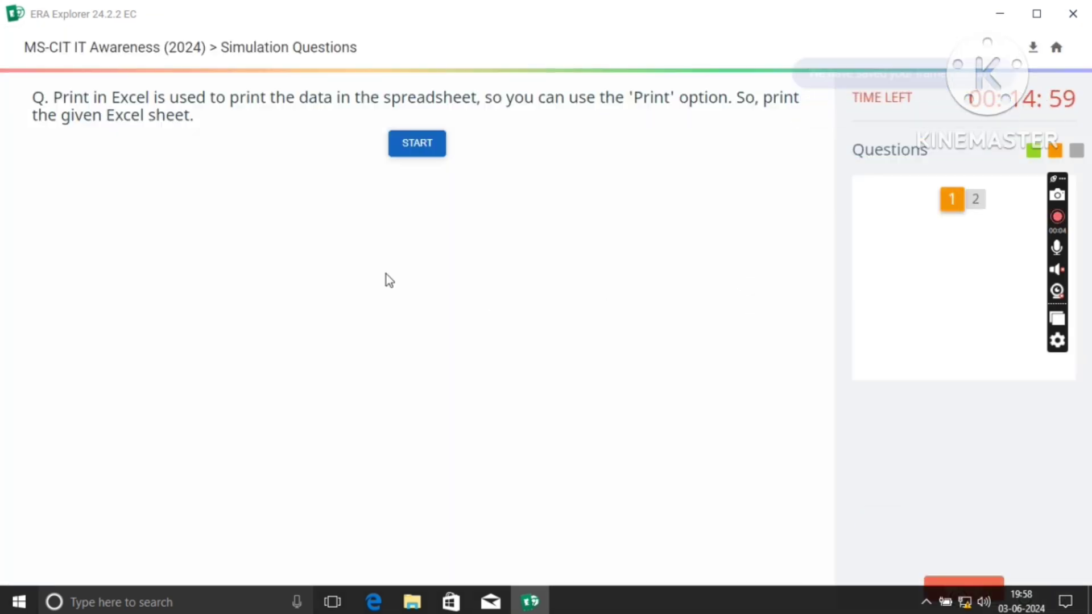
click(430, 153)
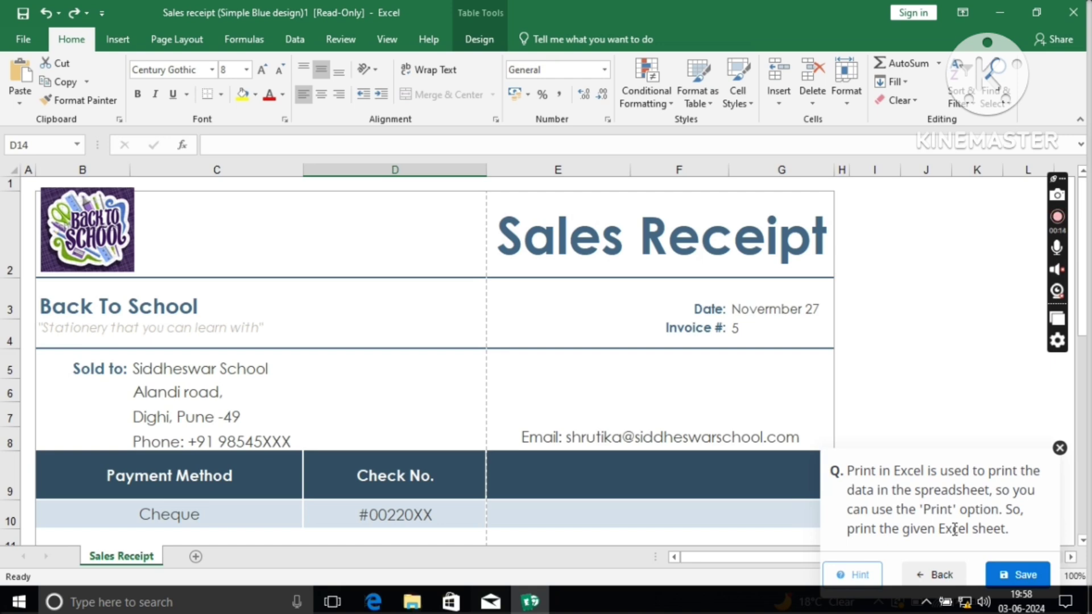
Print the active Sales Receipt sheet with one copy and the existing print settings.
click(28, 43)
click(35, 261)
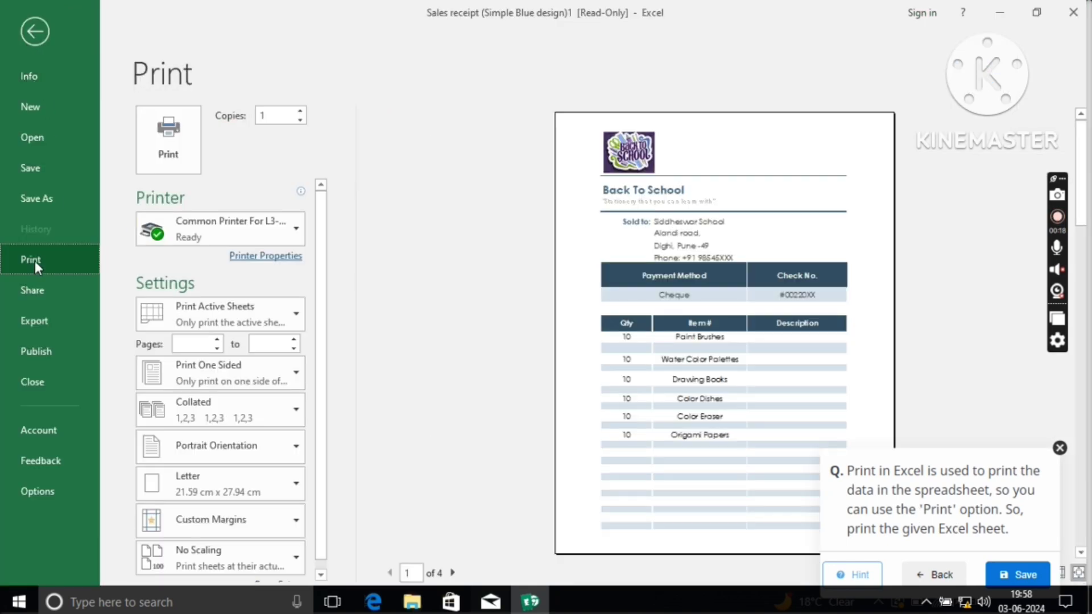
click(172, 167)
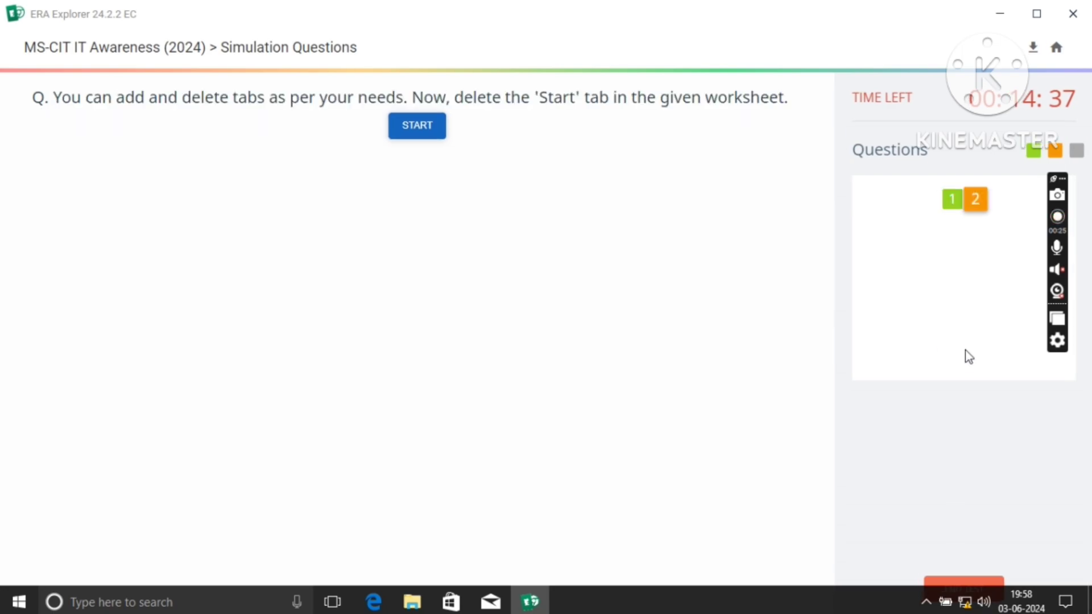
Launch simulation question 2 and delete the Start sheet from the Sales Receipt workbook.
click(436, 132)
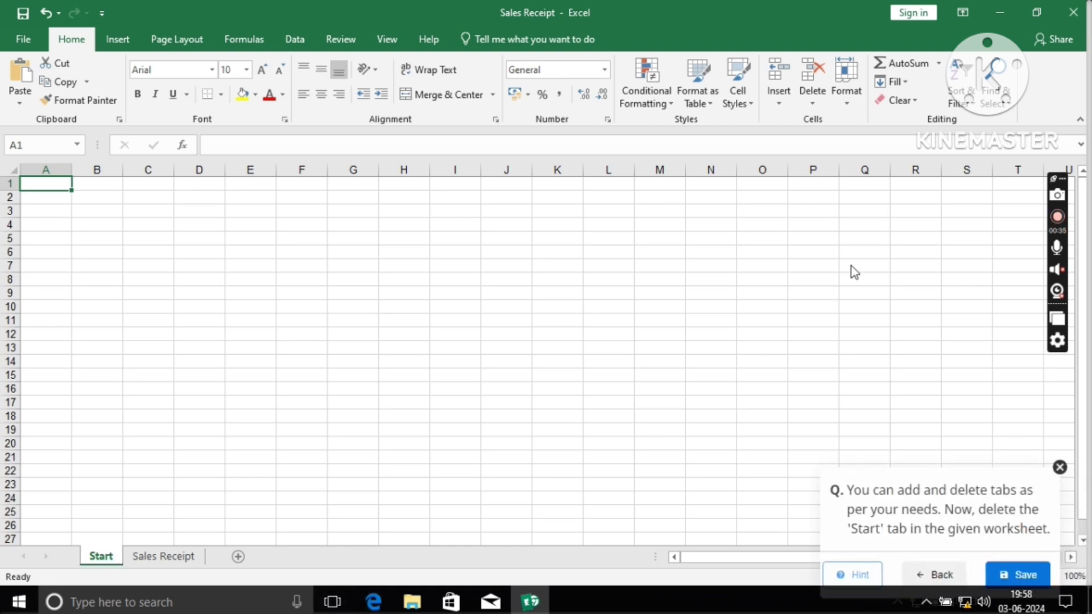
click(817, 104)
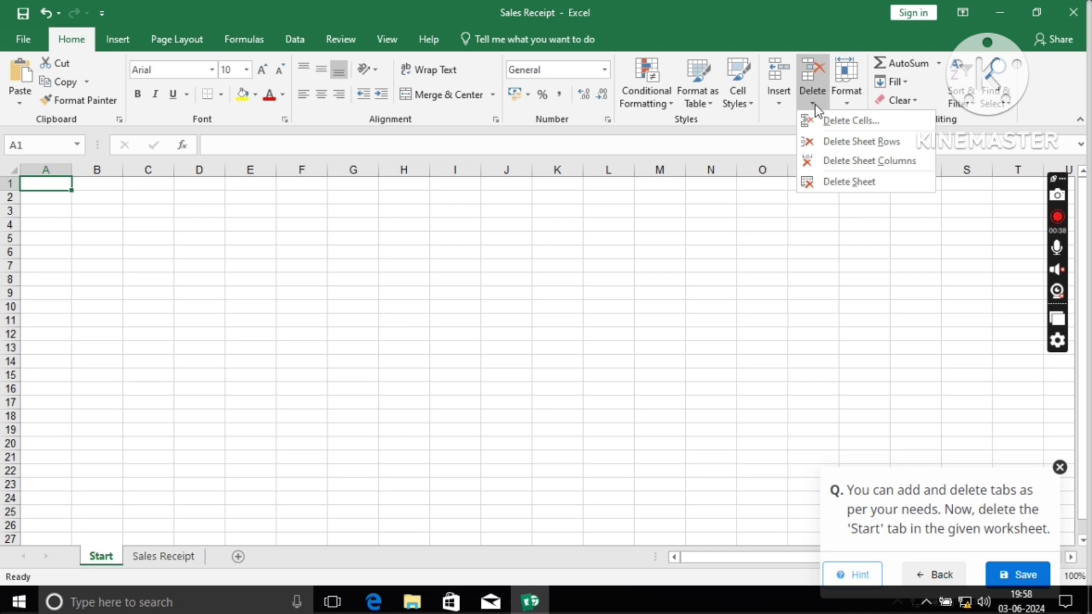
click(858, 181)
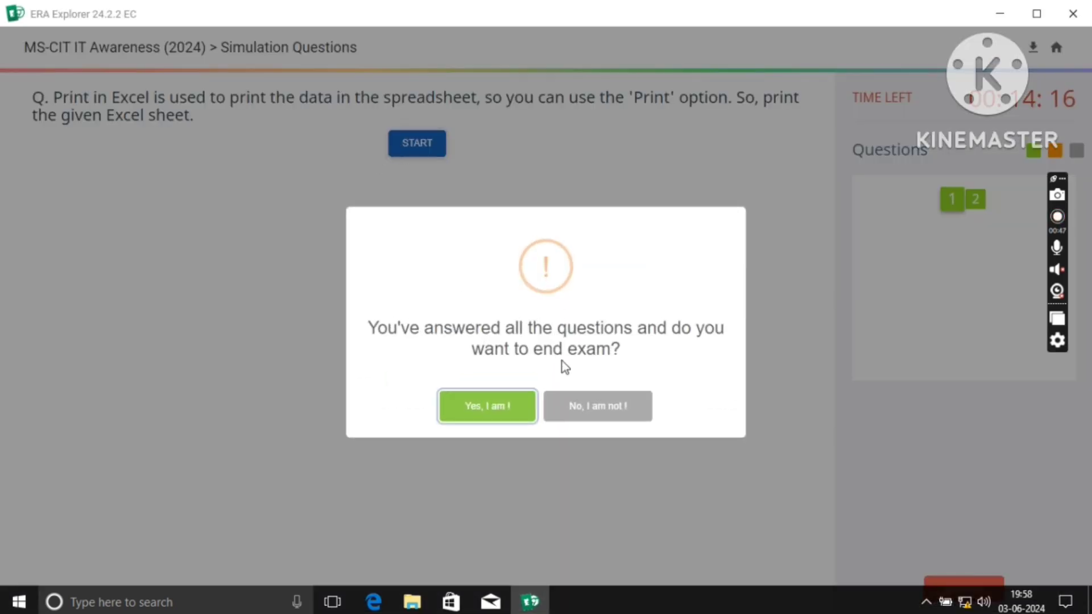
End the Simulation Questions exam, confirming with the text "End Exam", and dismiss the closing notice.
click(508, 394)
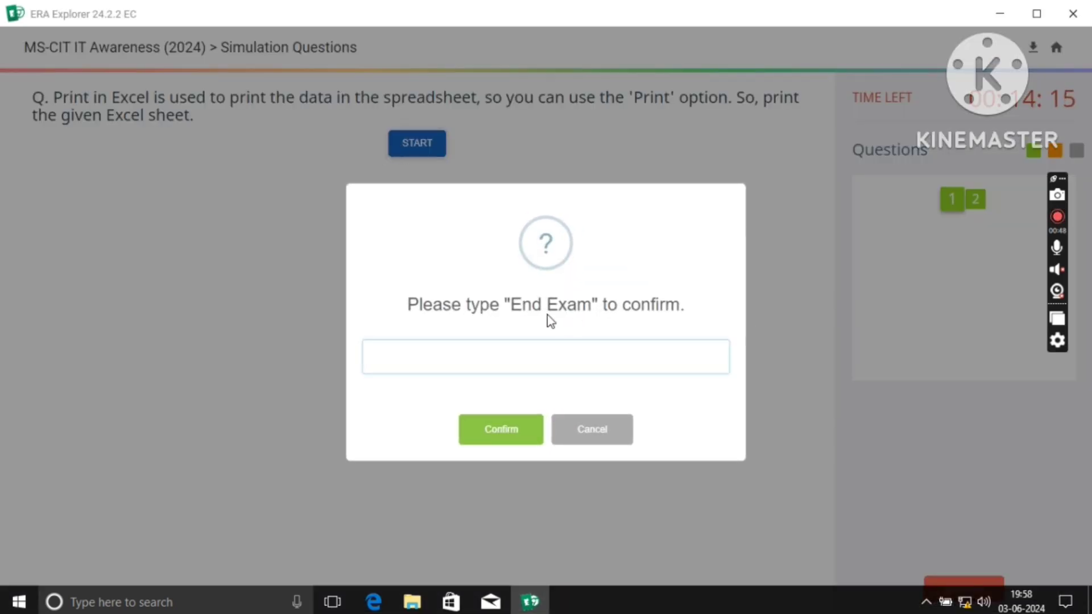
drag(511, 305, 555, 362)
click(515, 425)
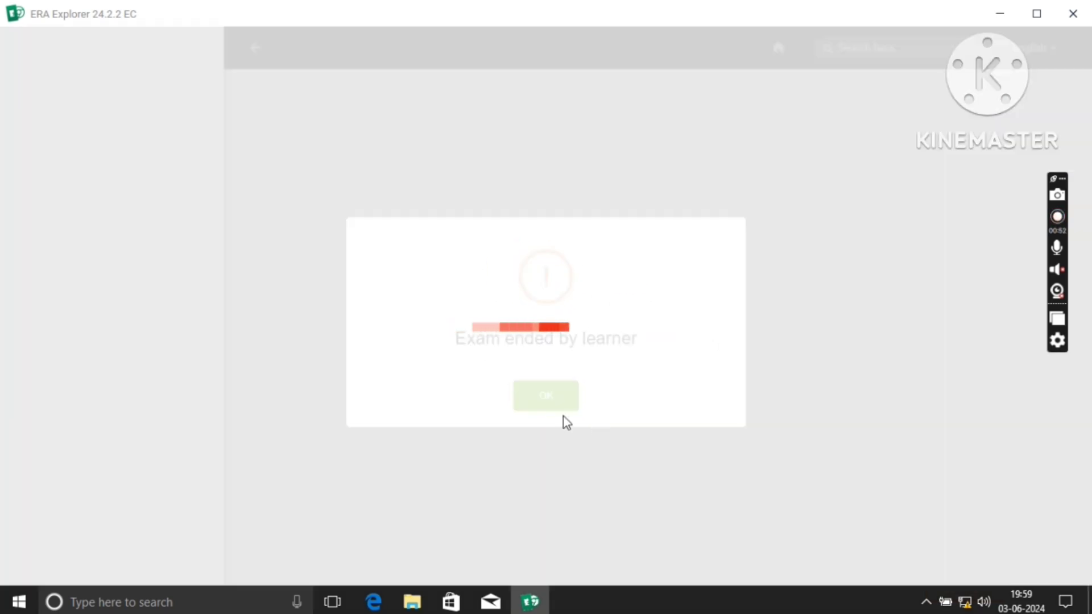
click(538, 397)
Open the Session #29 Session Completion Test, start a new attempt and proceed to its first question.
click(91, 70)
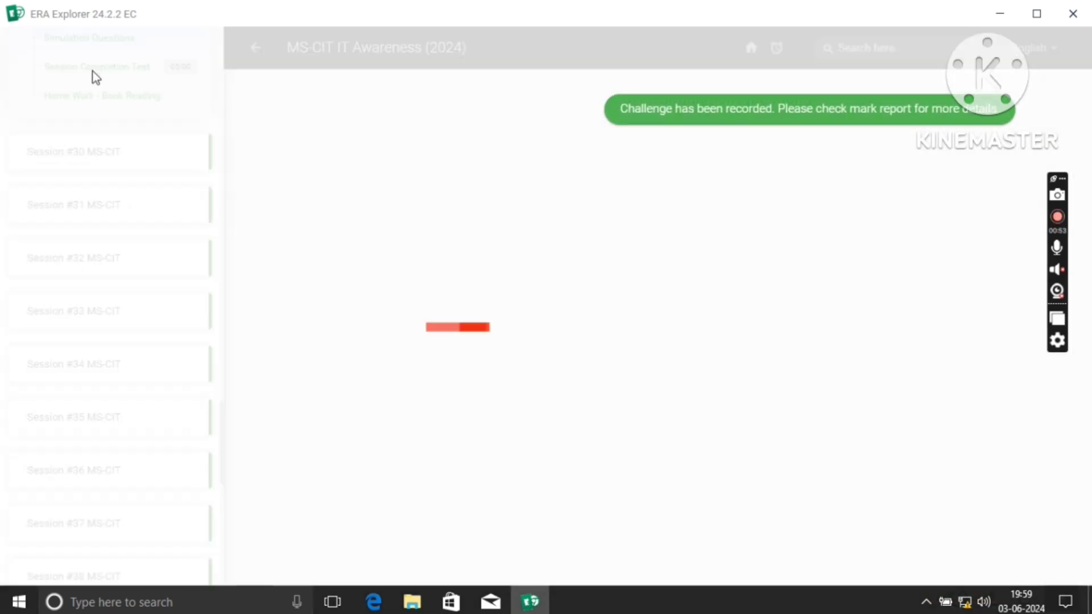
click(713, 280)
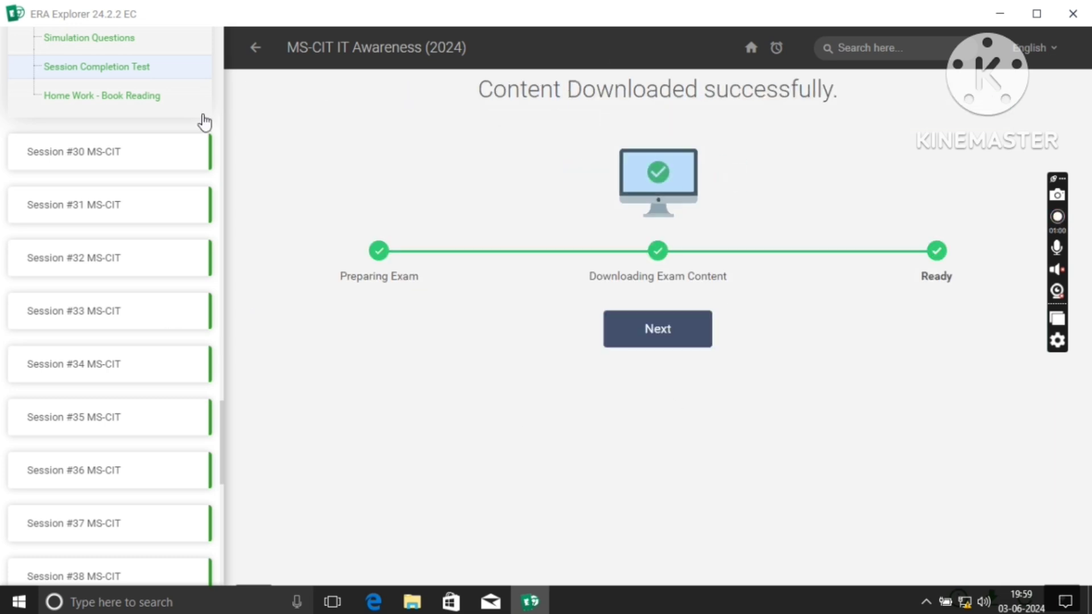
click(624, 335)
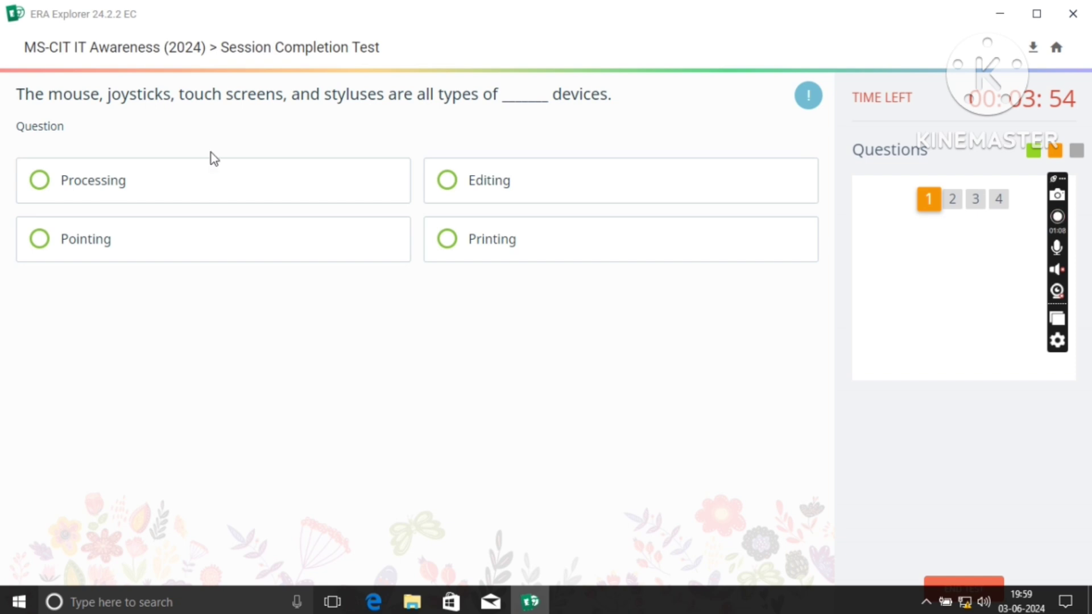
Submit "Pointing" for question 1 on device types and "Optical" for question 2 on the light-sensing mouse.
click(93, 245)
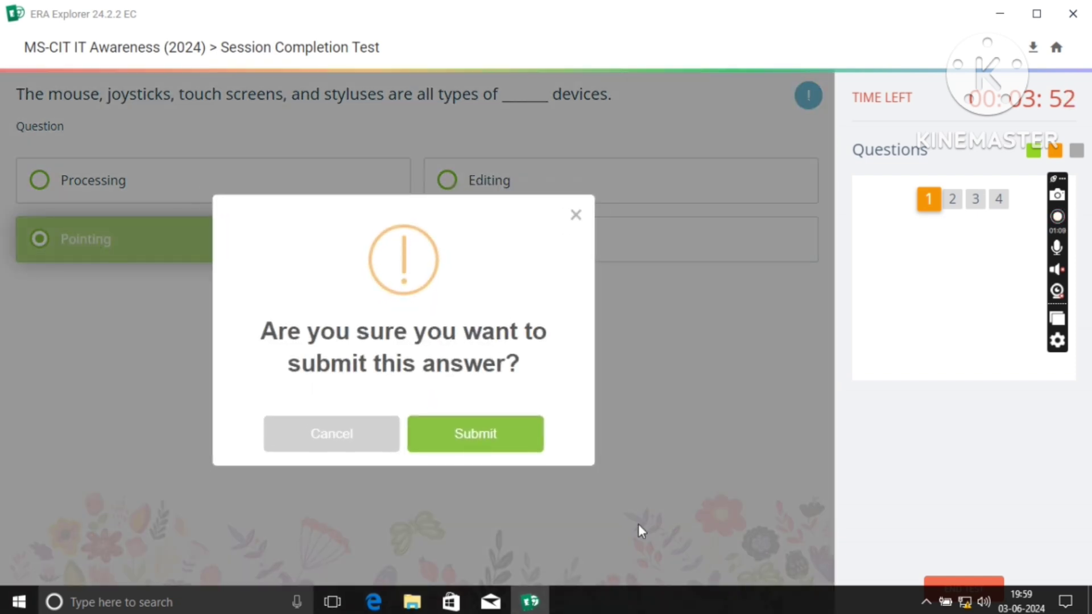
click(487, 440)
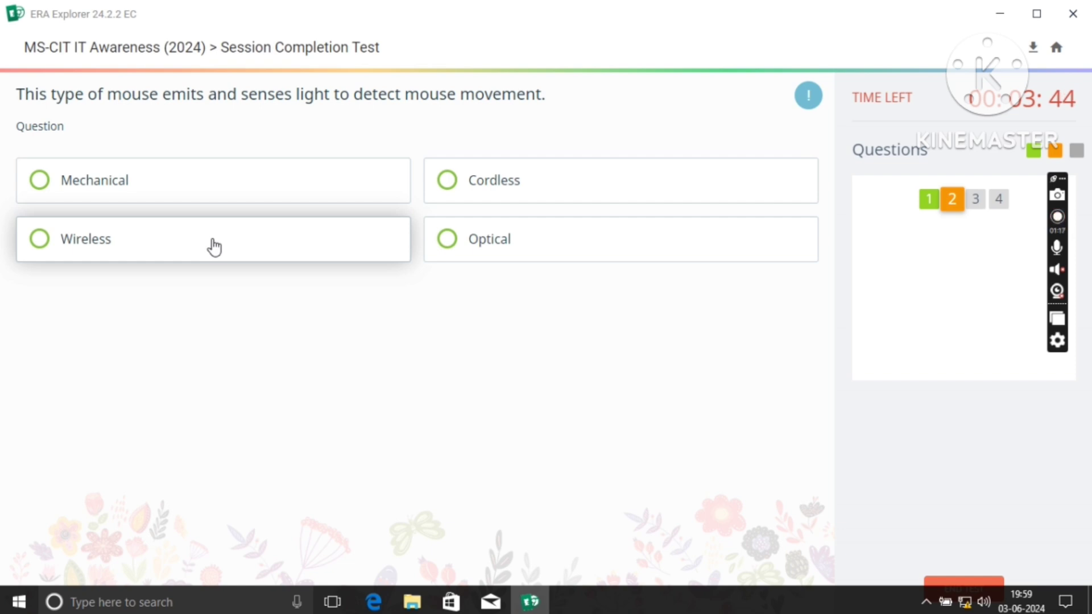
click(515, 261)
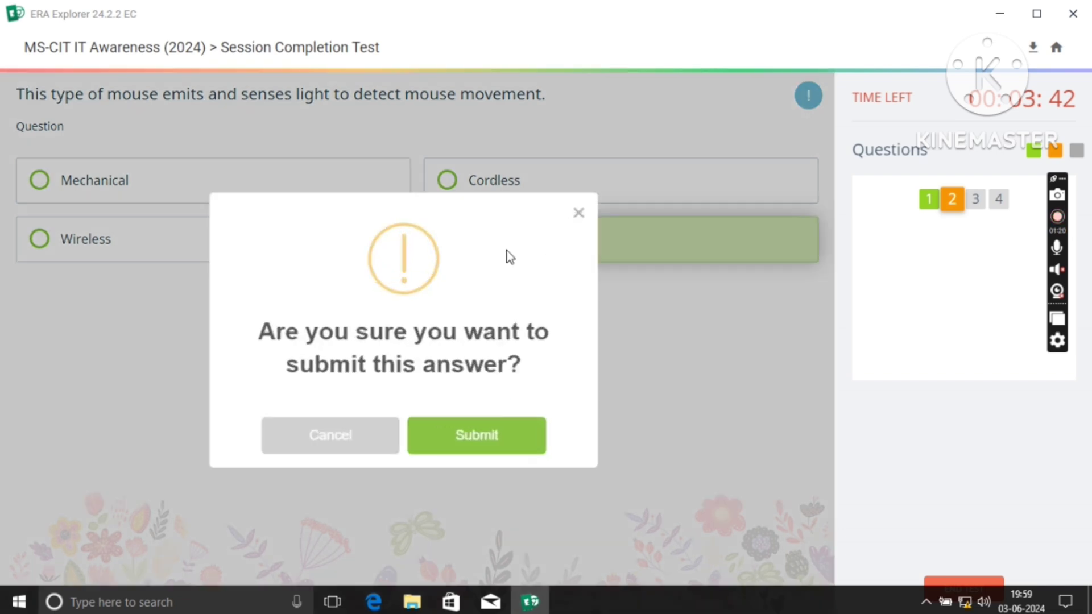
click(507, 434)
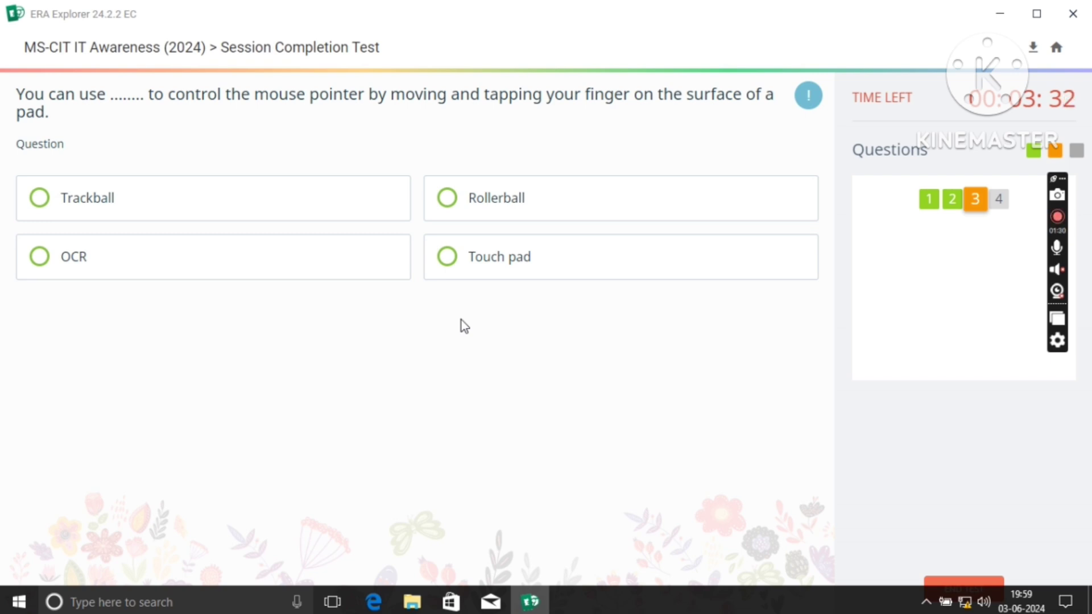
Submit "Touch pad" for question 3 on finger-controlled pointing and "FALSE" for question 4 on the joystick.
click(500, 262)
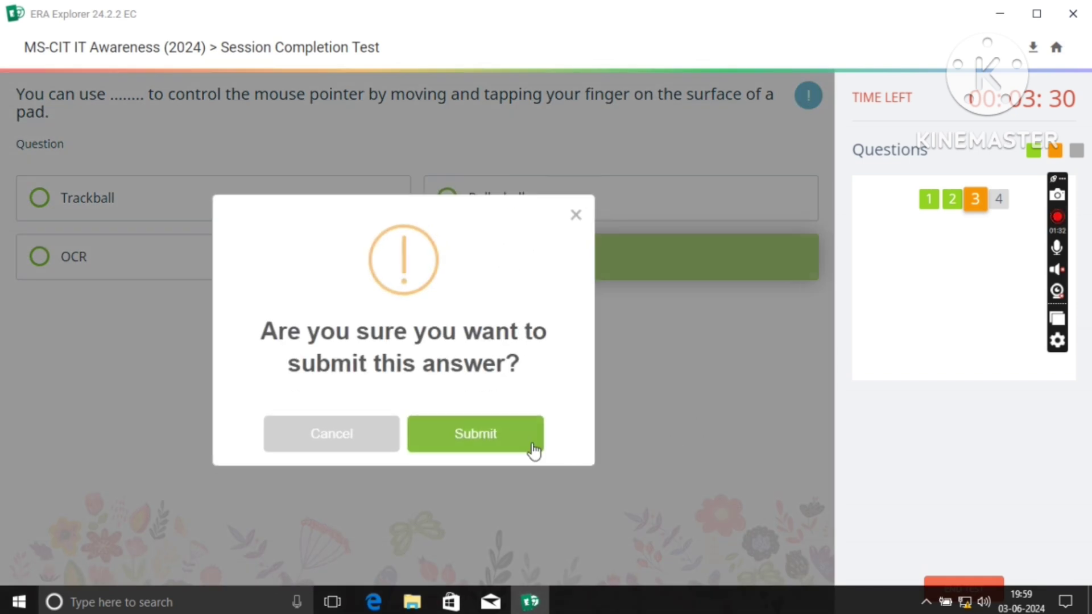
click(534, 450)
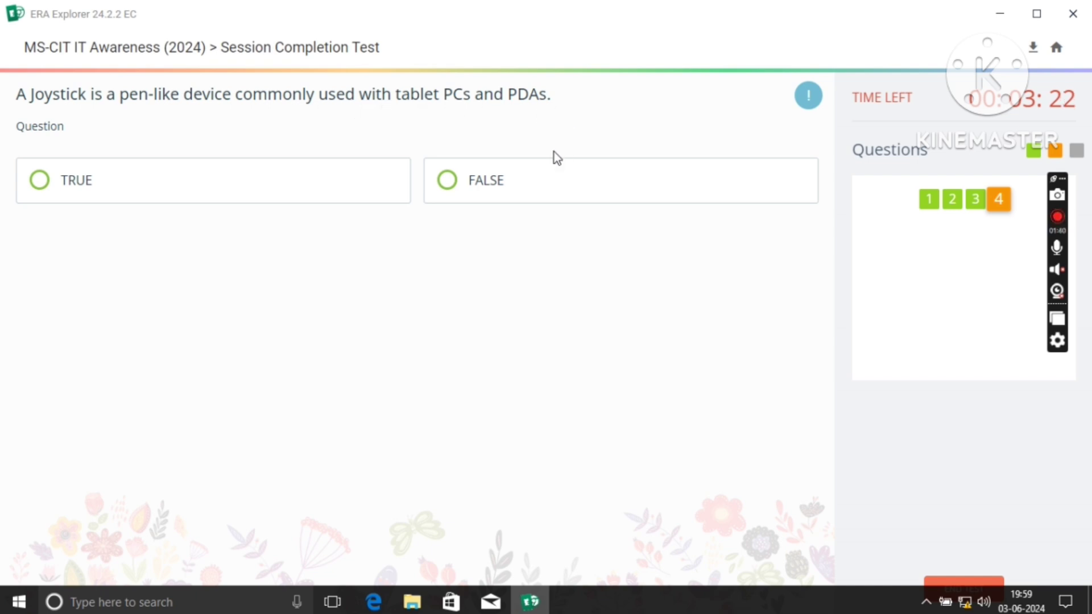
click(504, 193)
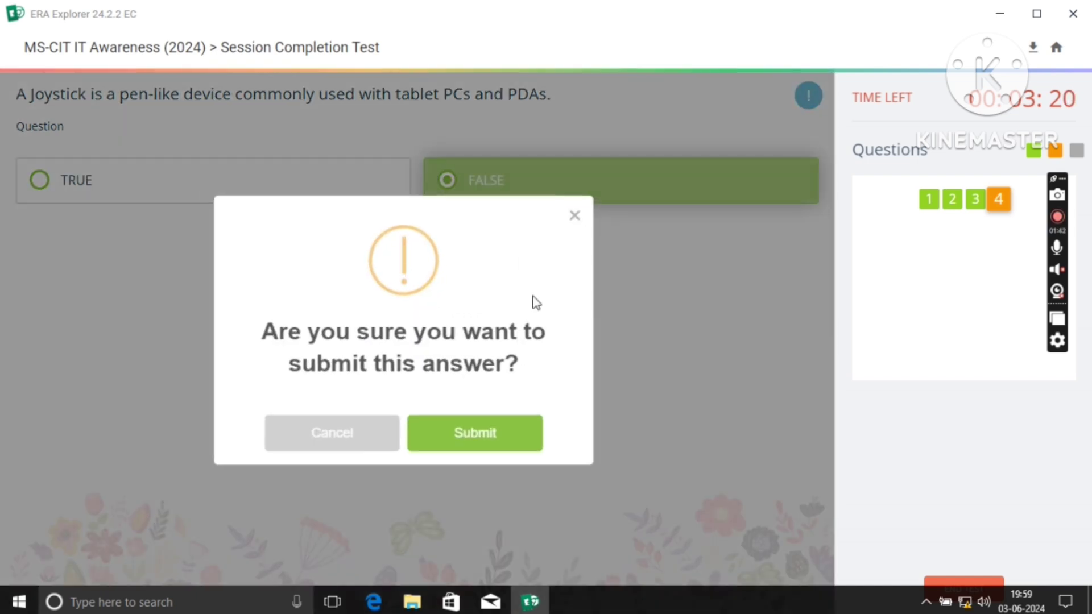
click(486, 441)
End the Session Completion Test, confirming with the text "End Exam", and return to the Session #29 activity list.
click(496, 405)
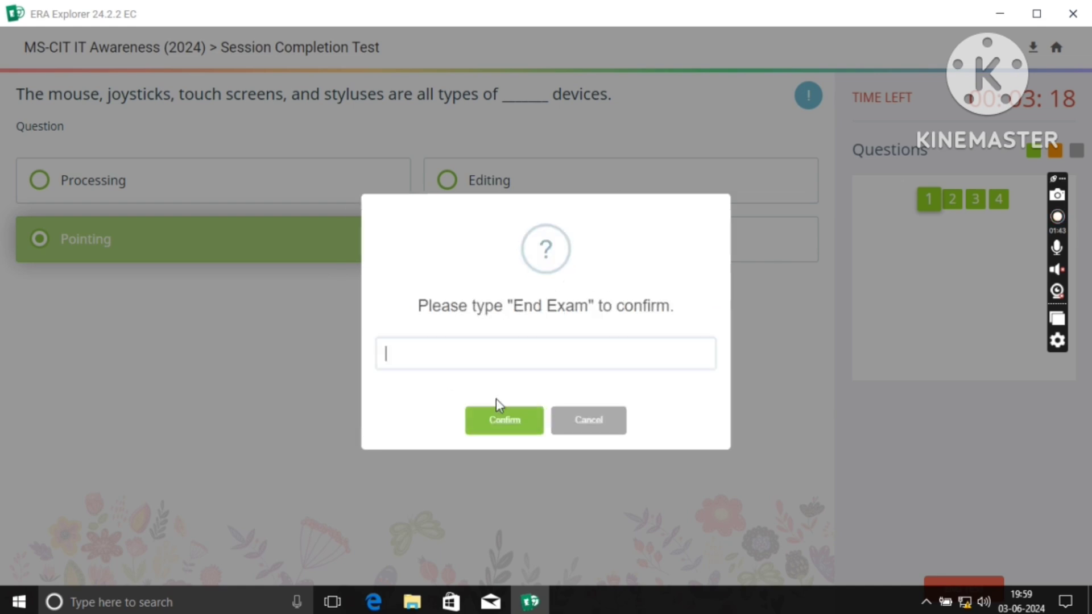
drag(511, 305, 541, 358)
click(500, 430)
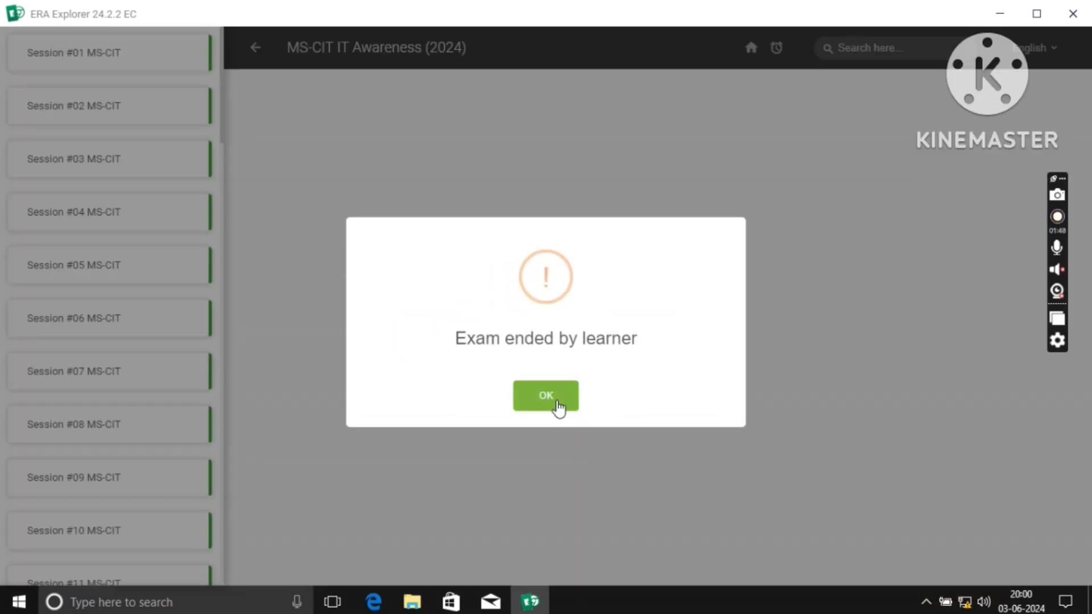
click(551, 392)
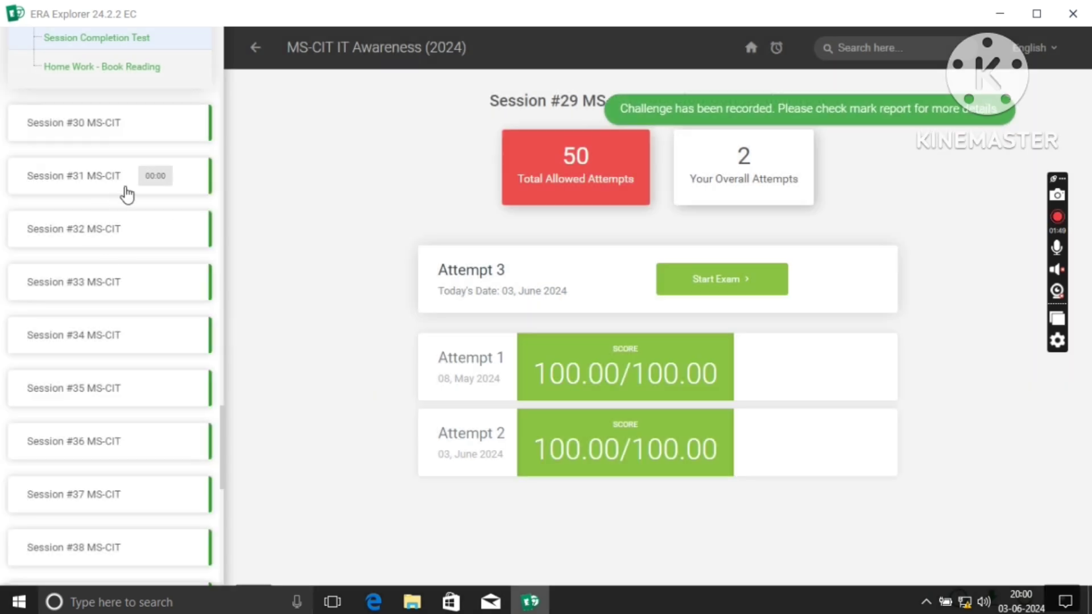
scroll(124, 190, up, 5)
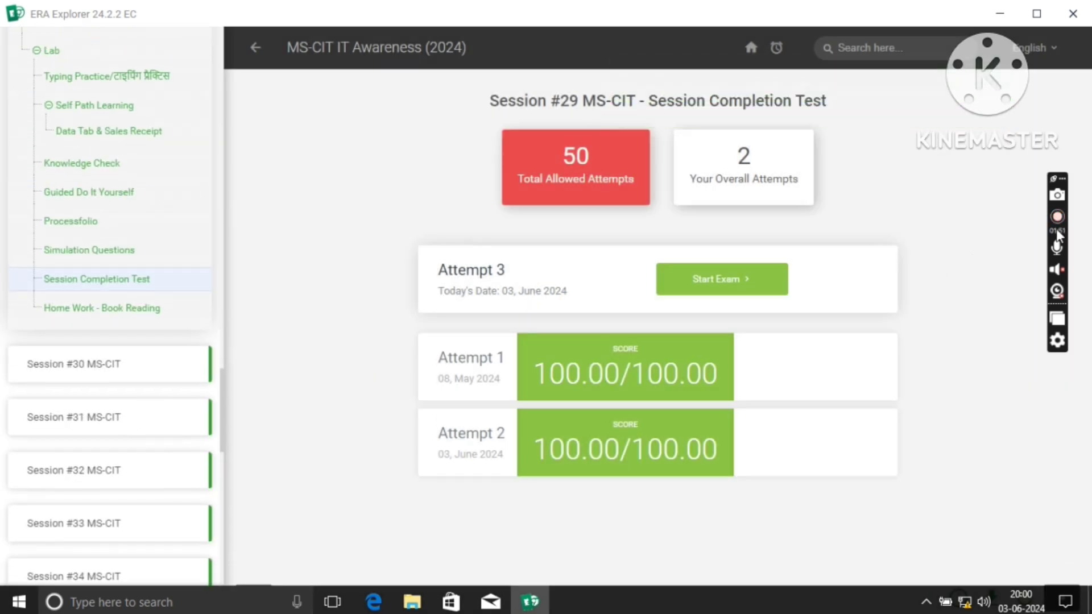